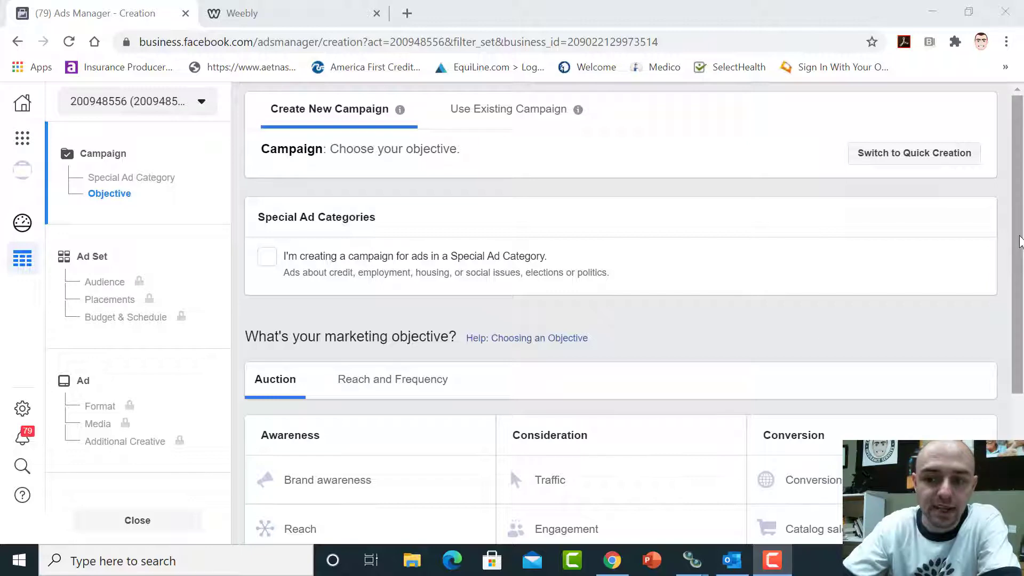
Open the Pixels page under Data Sources in Business Settings
click(1019, 241)
drag(1020, 241, 1022, 208)
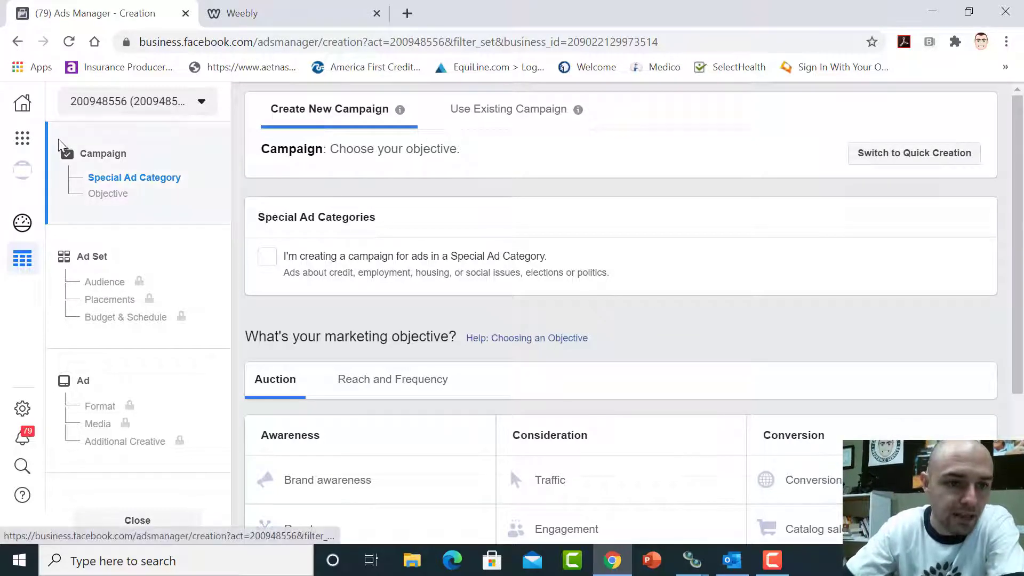
click(22, 139)
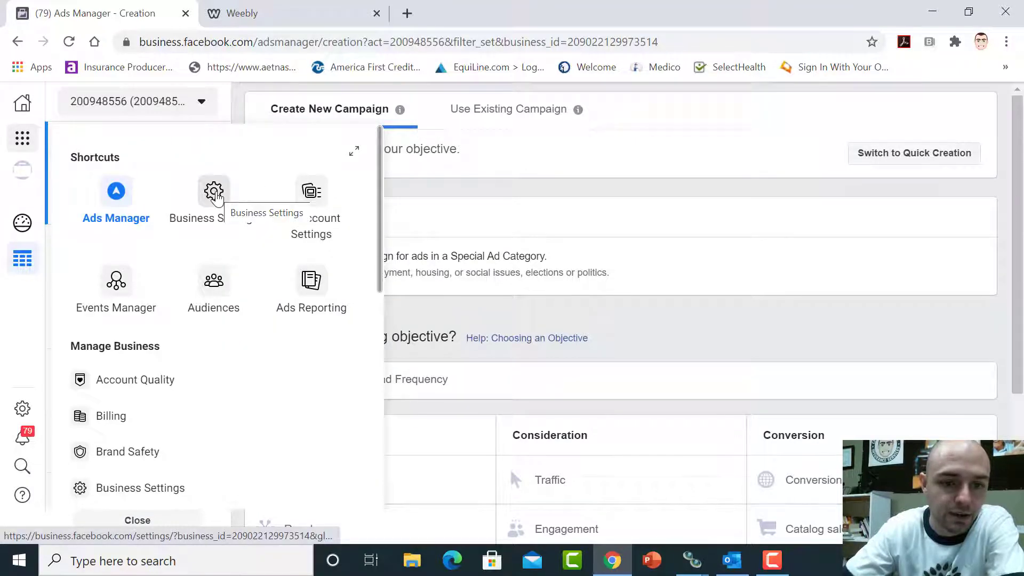
click(215, 195)
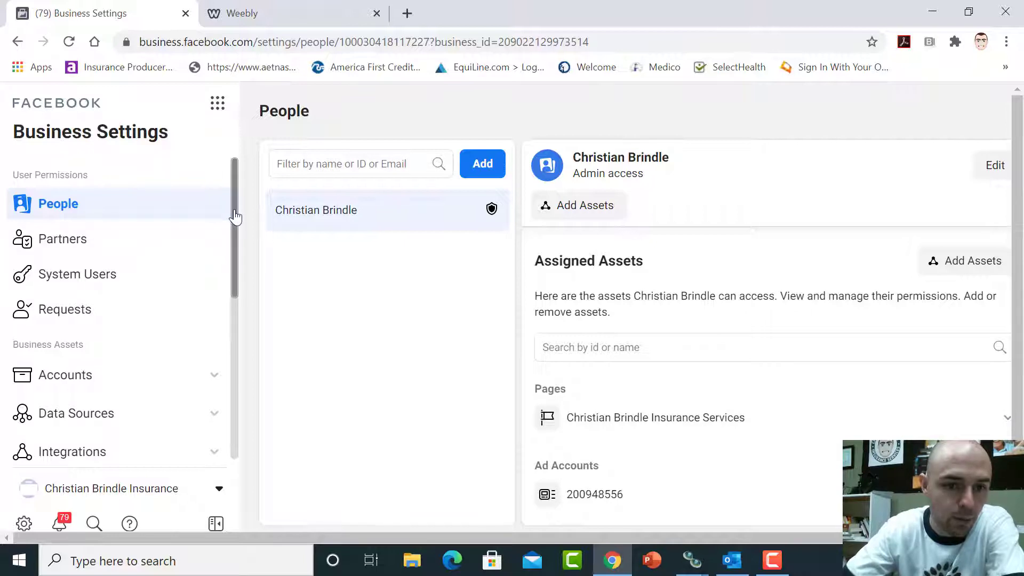
drag(236, 210, 233, 294)
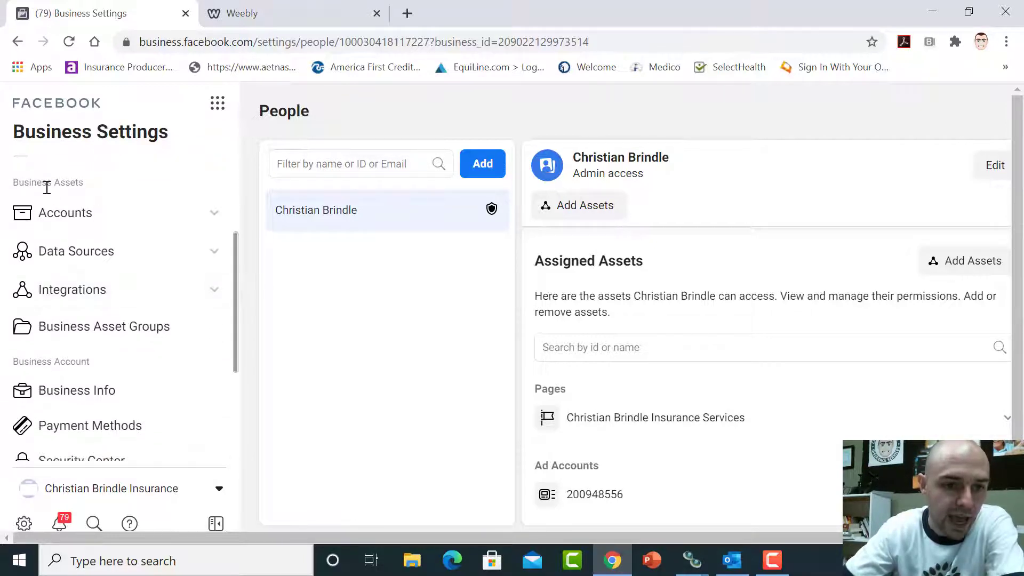
click(109, 251)
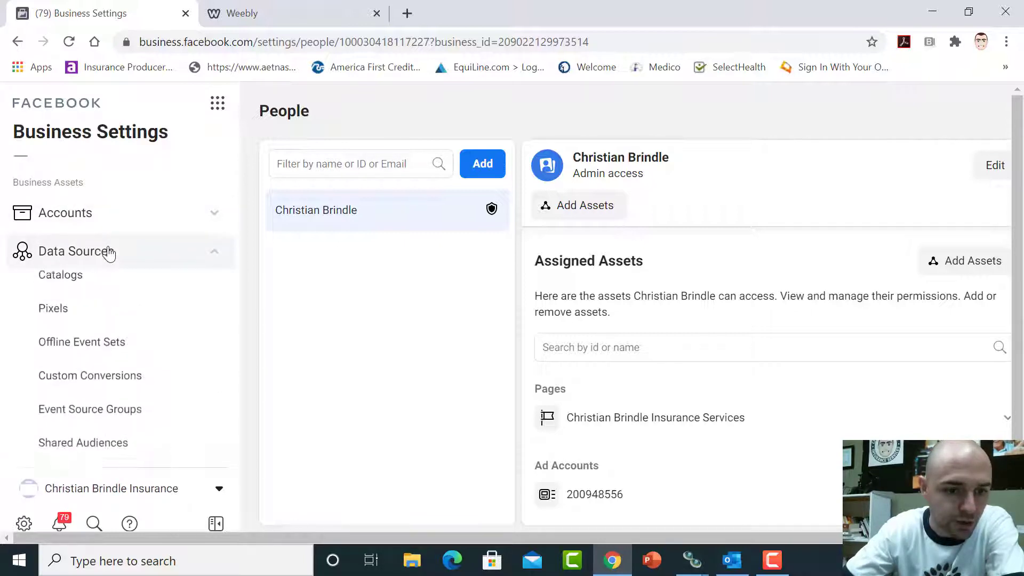
click(53, 318)
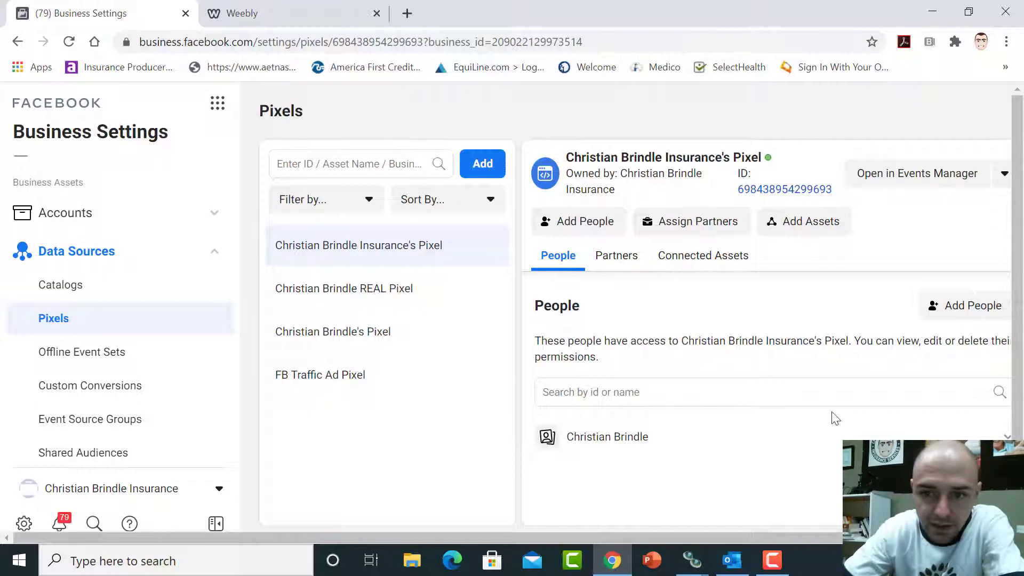
drag(1022, 305, 1022, 368)
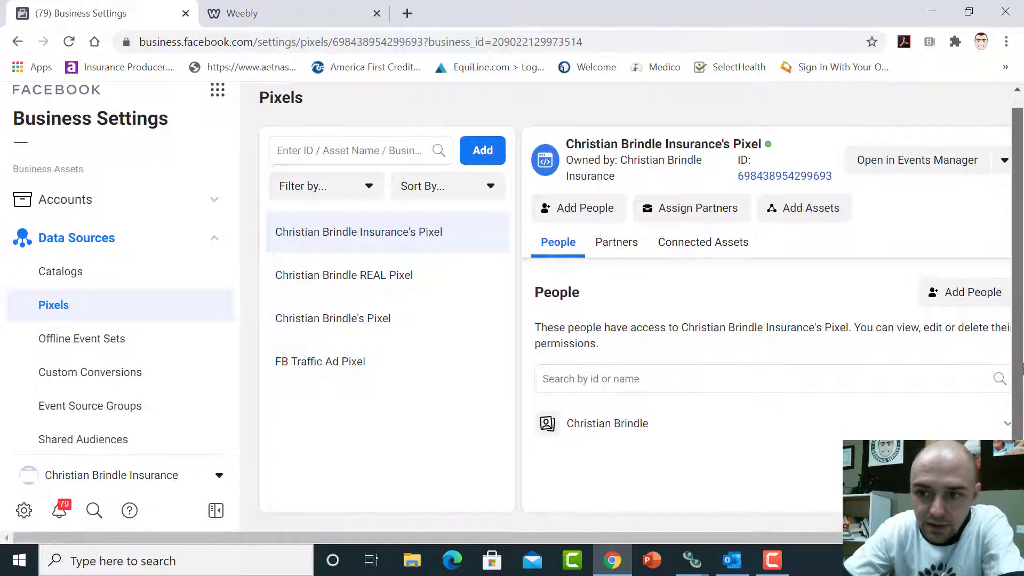
drag(1022, 312, 1022, 290)
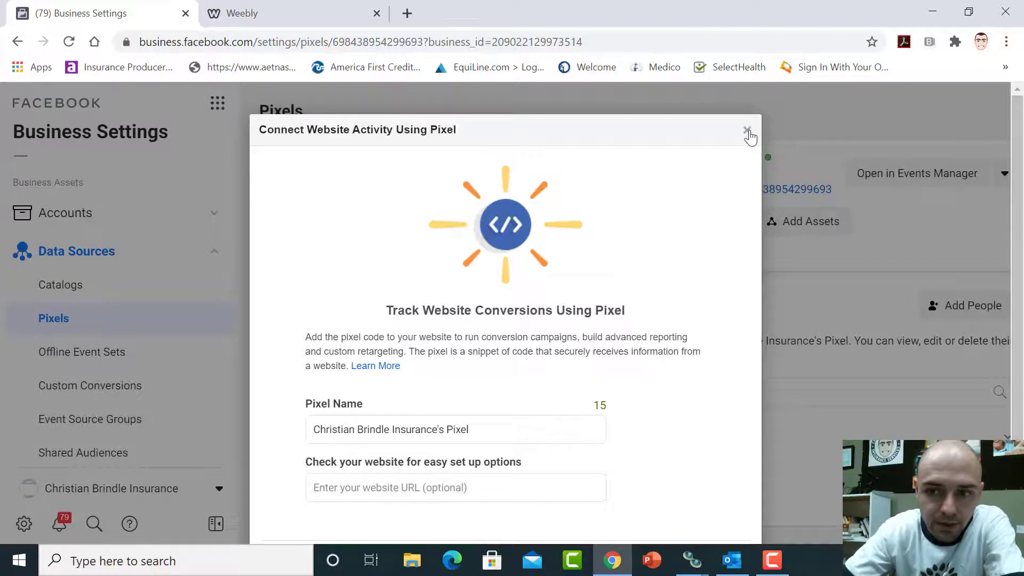
click(747, 132)
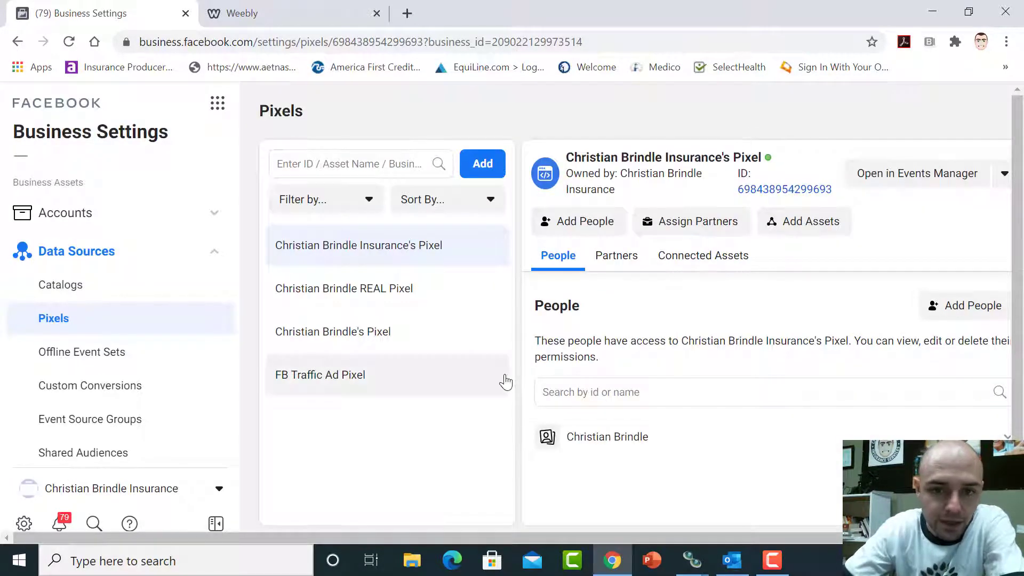
Create a new pixel named "TEST VIDEO PIXEL", leaving the optional website URL blank
click(483, 166)
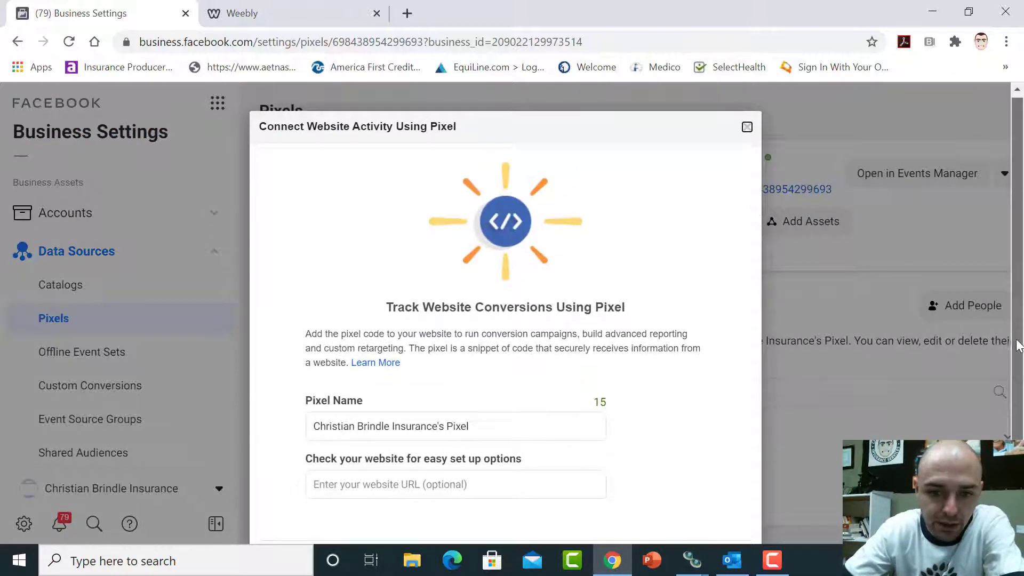
scroll(1019, 314, down, 2)
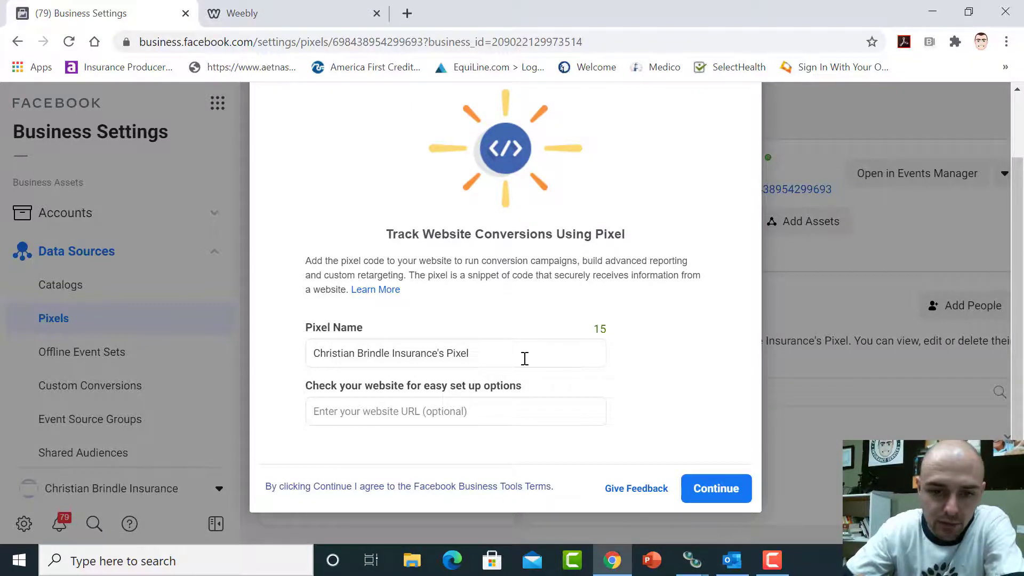
triple_click(504, 357)
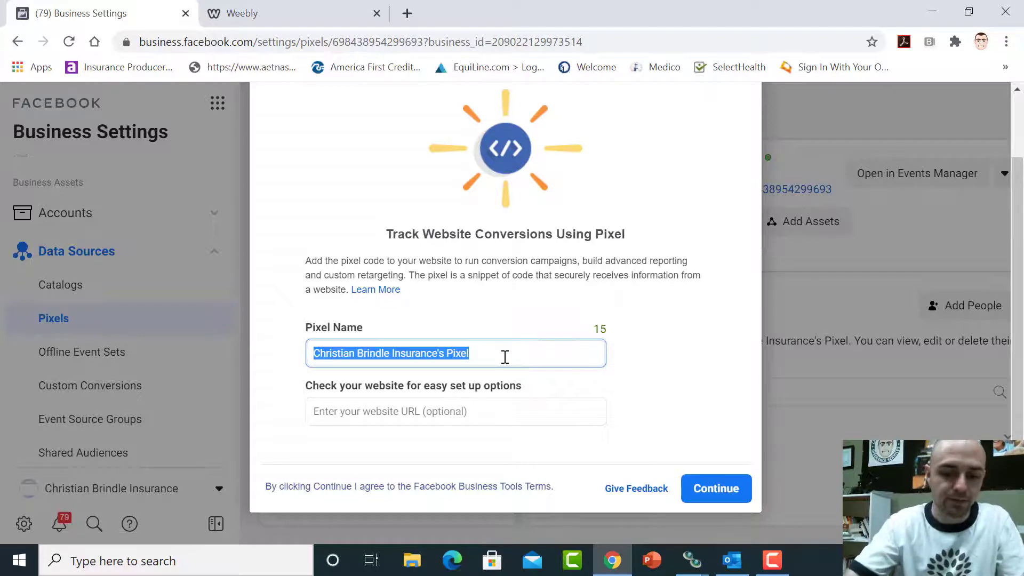
text(TEST )
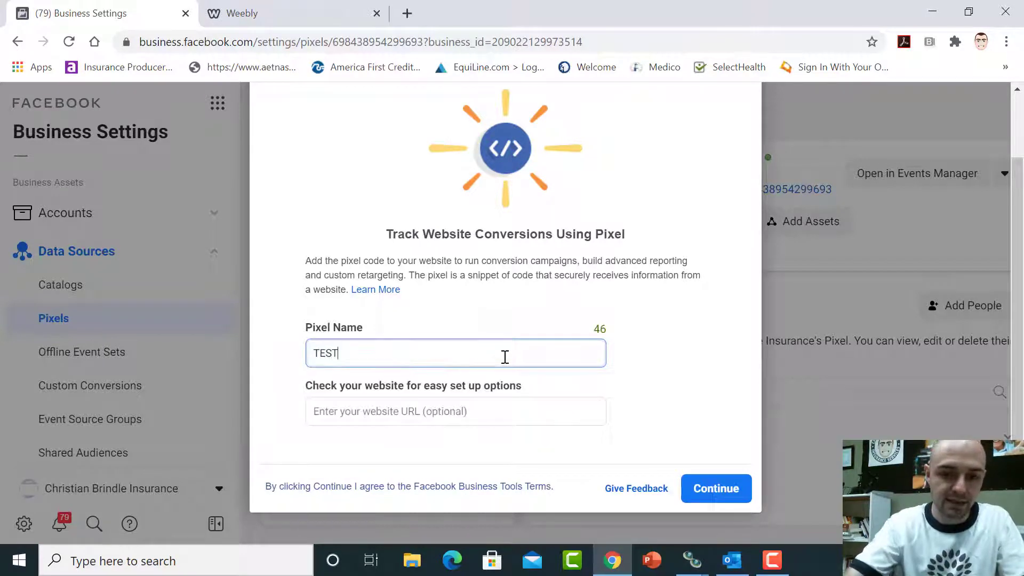
text(VIDEO PIXEL)
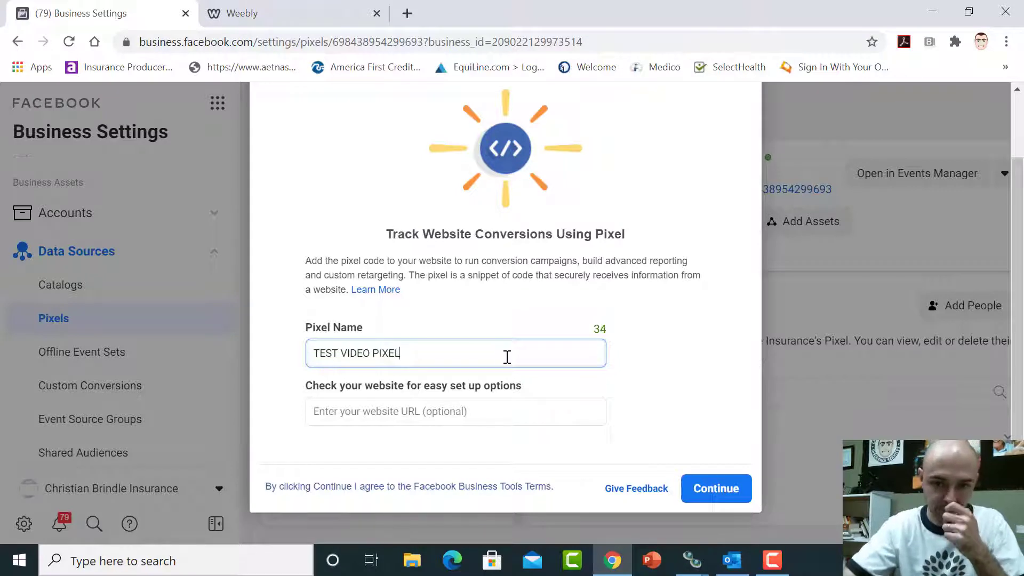
click(667, 373)
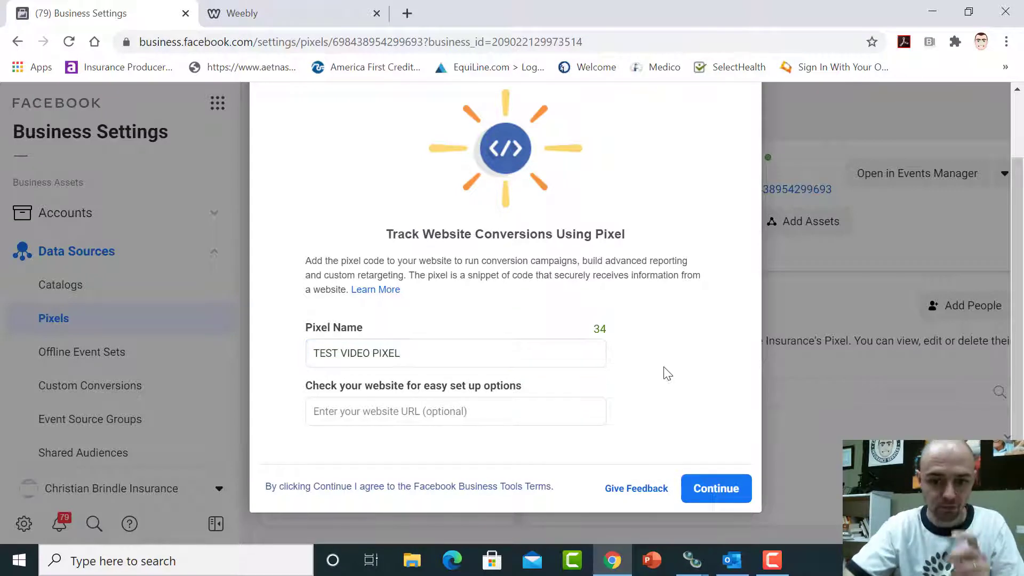
click(726, 490)
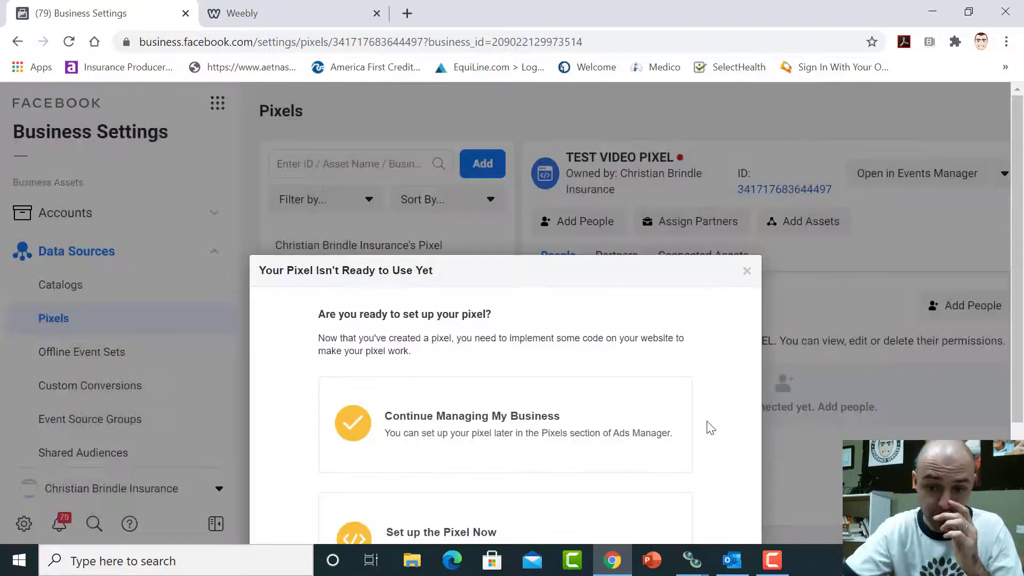
Start setting up the new pixel with manual installation and copy its base code to the clipboard
scroll(1022, 378, down, 3)
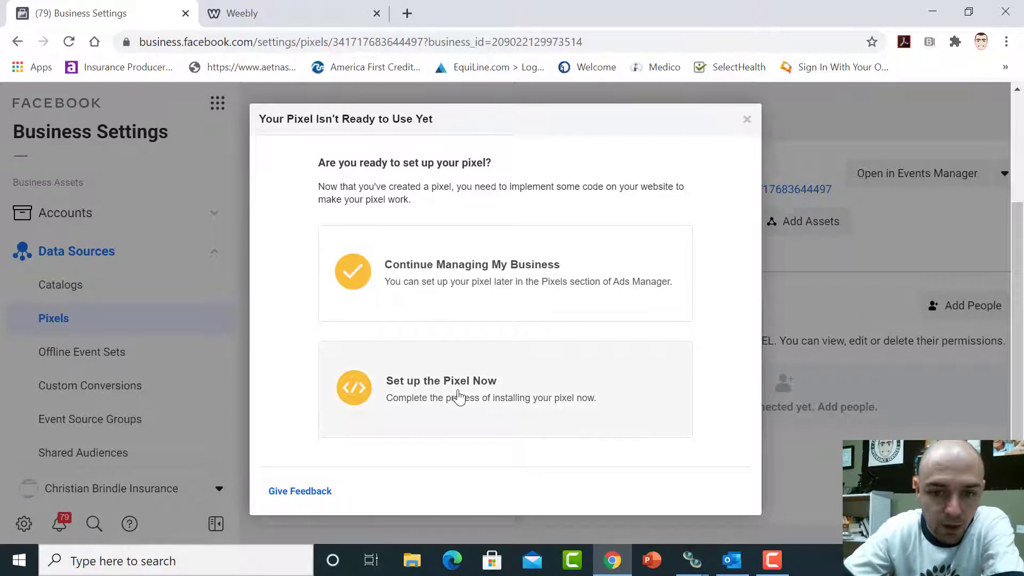
click(458, 397)
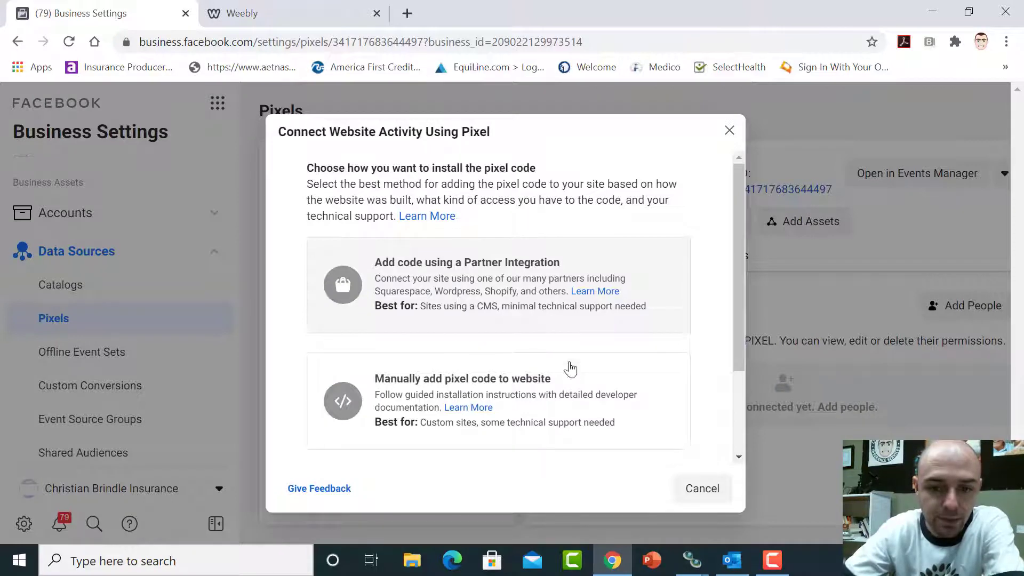
click(564, 404)
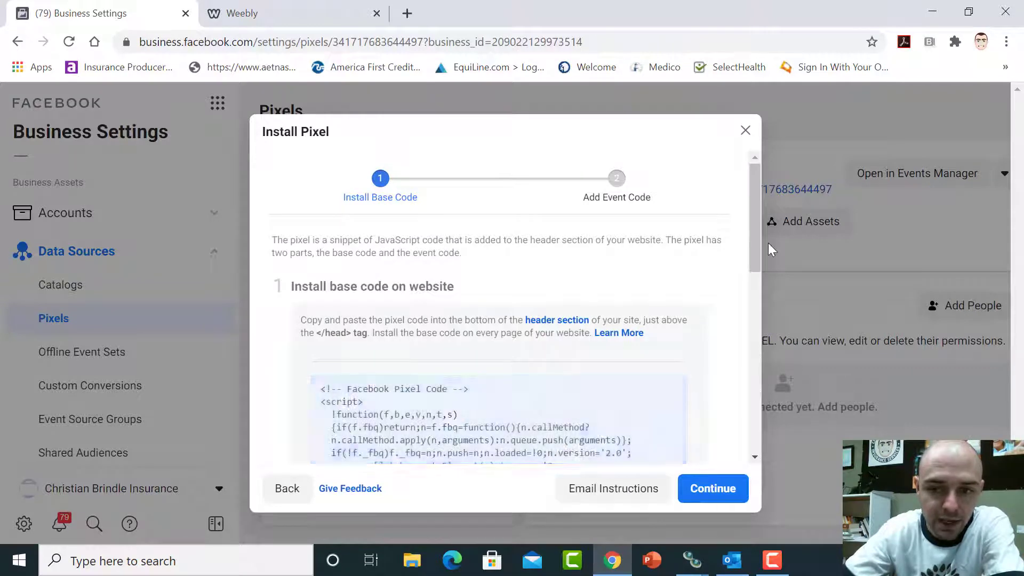
drag(752, 228, 753, 287)
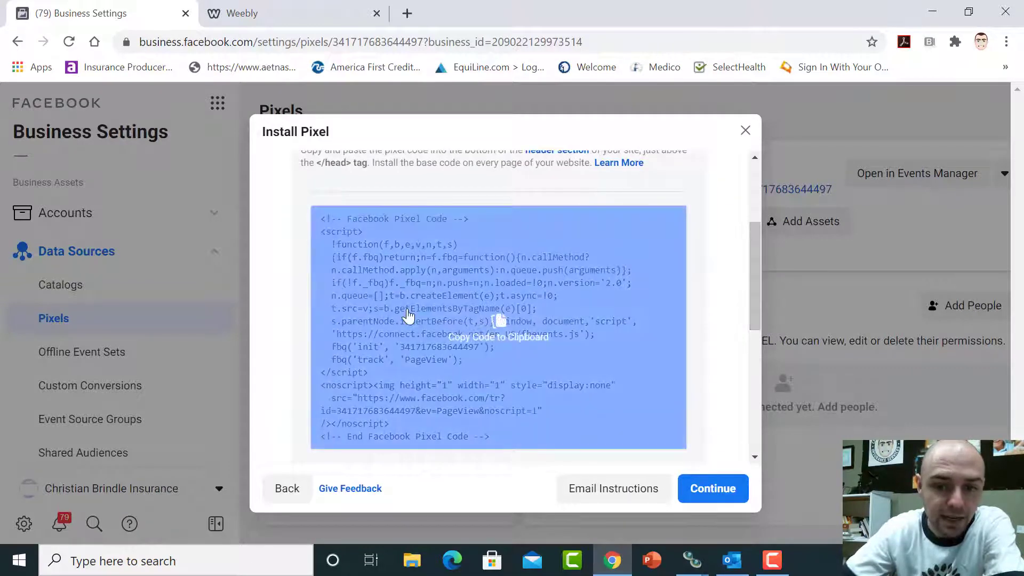
click(408, 315)
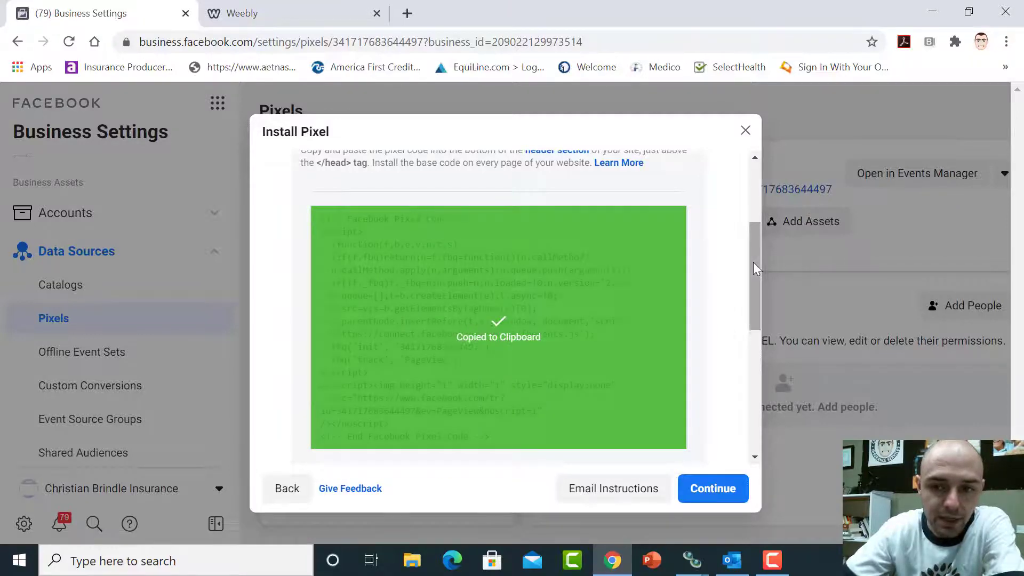
drag(753, 263, 773, 214)
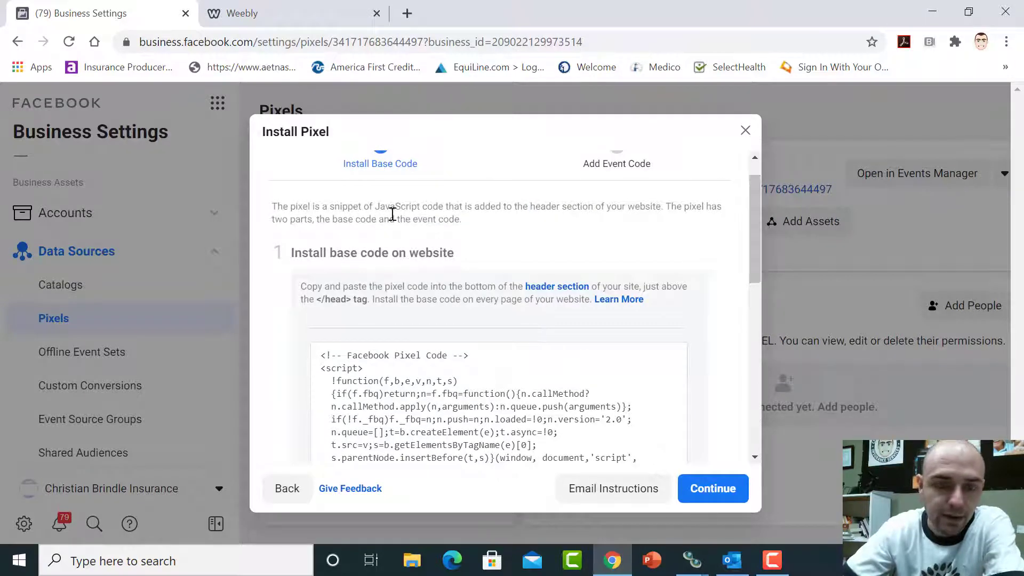
Switch to the Weebly editor and open the Header Code field in the site's SEO settings
click(308, 8)
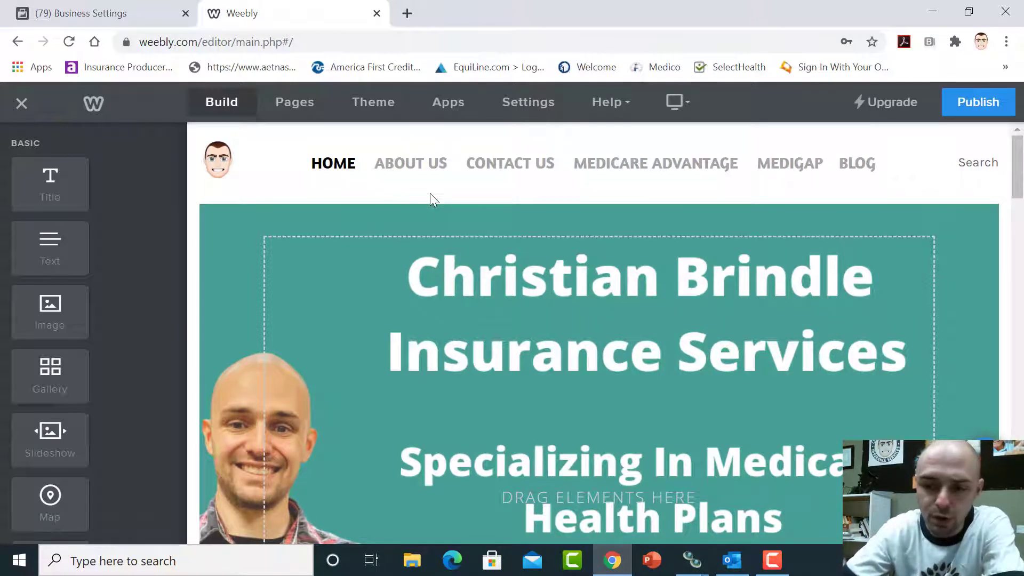
click(535, 112)
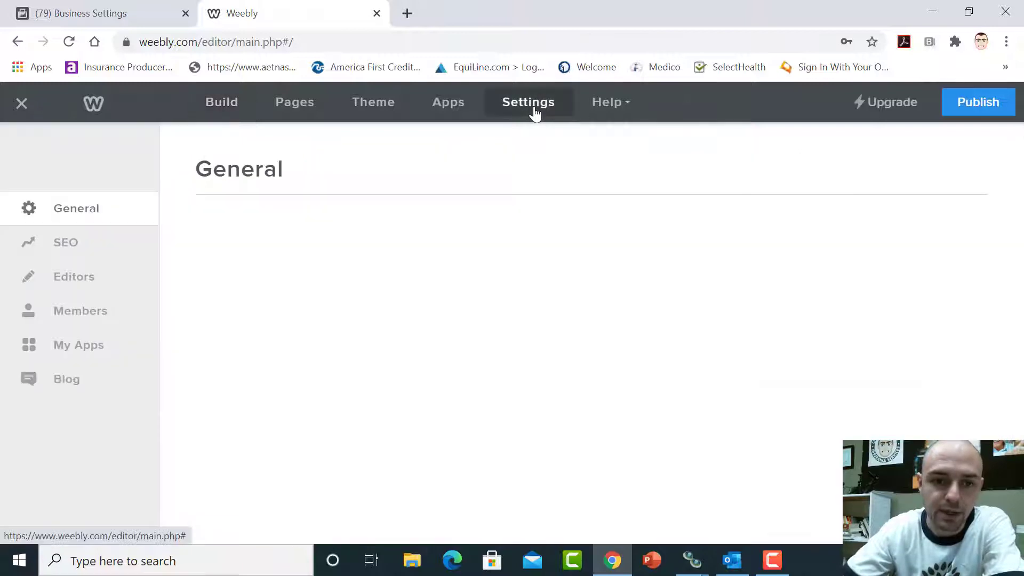
click(77, 247)
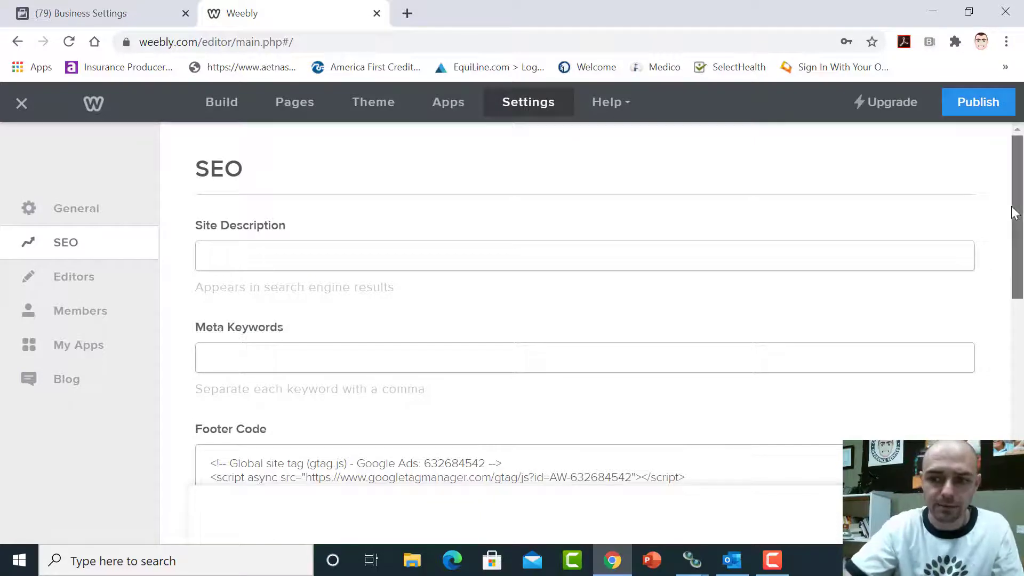
scroll(1018, 256, down, 2)
scroll(1022, 291, down, 5)
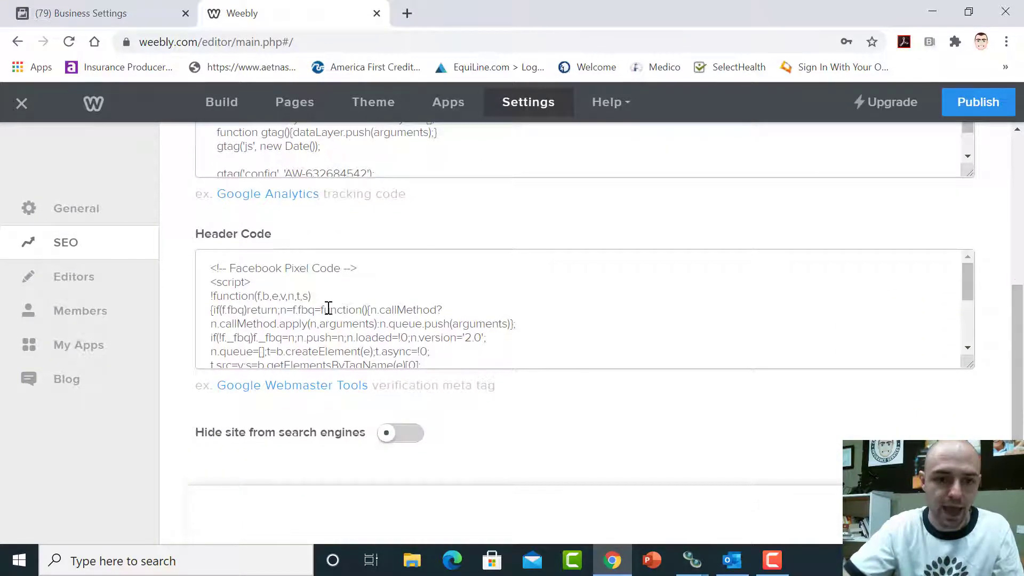
Replace the site's existing header code with the copied Facebook pixel base code and publish the website
drag(208, 267, 467, 417)
key(BackSpace)
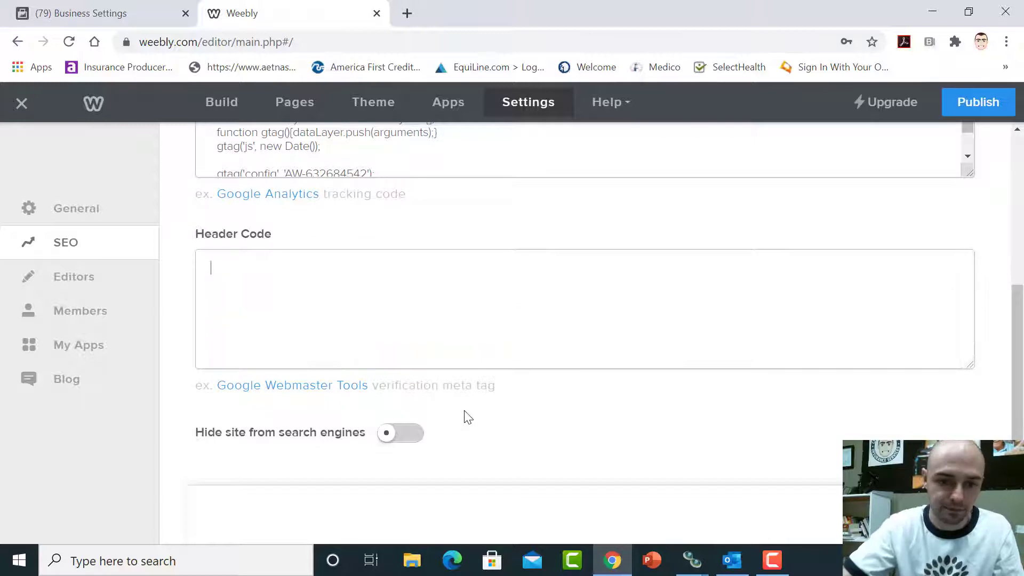
right_click(255, 270)
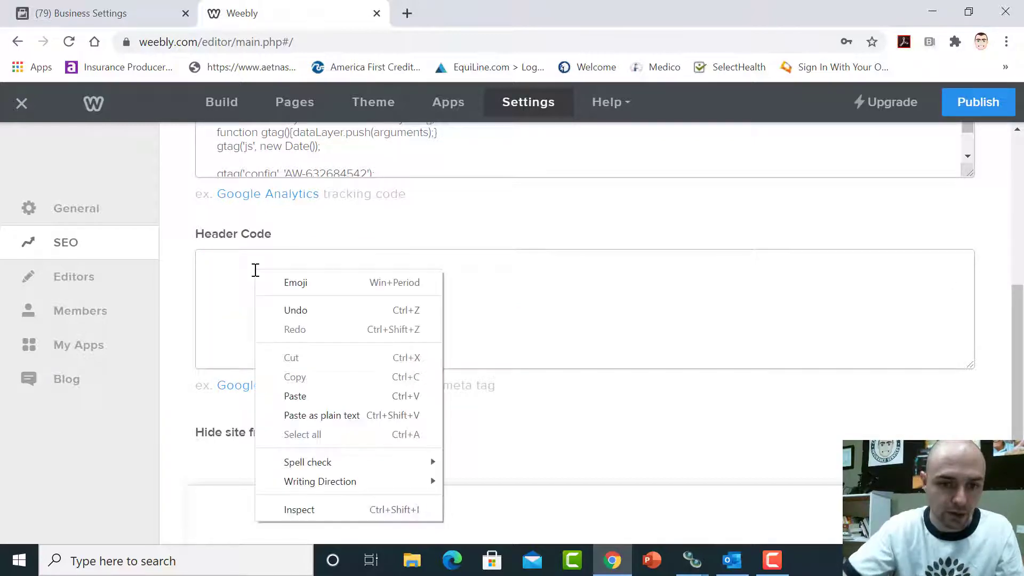
click(327, 396)
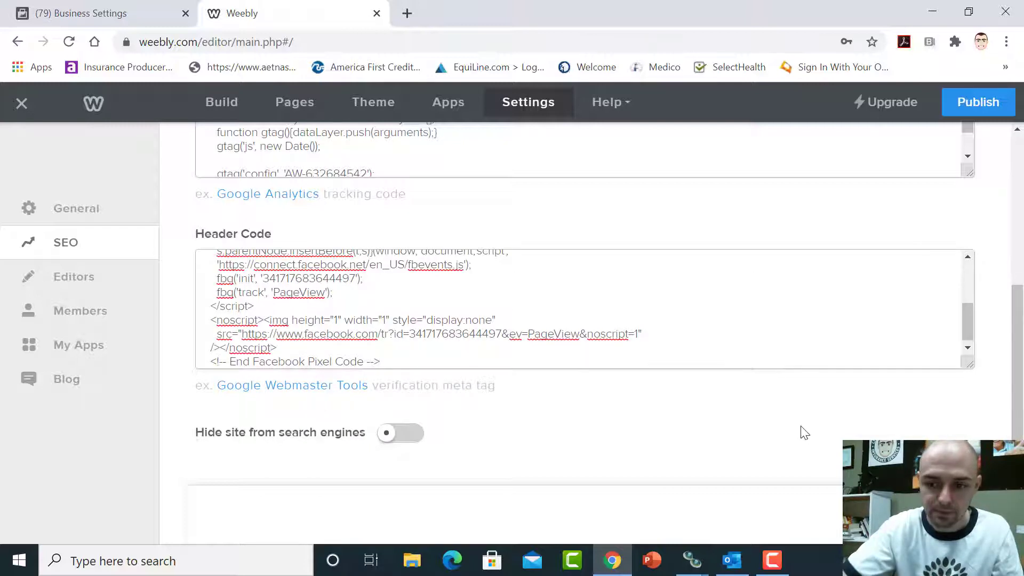
click(978, 107)
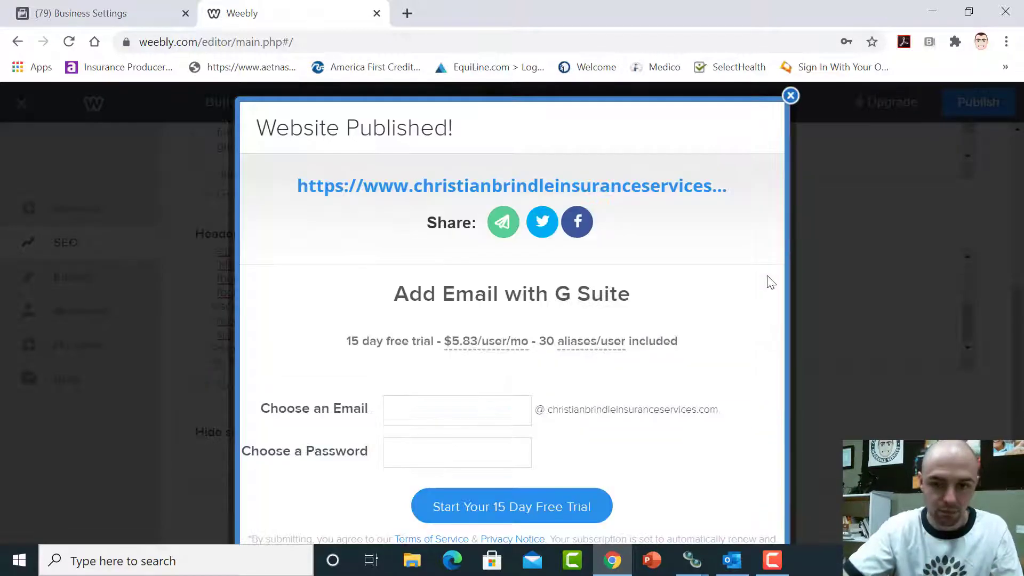
click(790, 95)
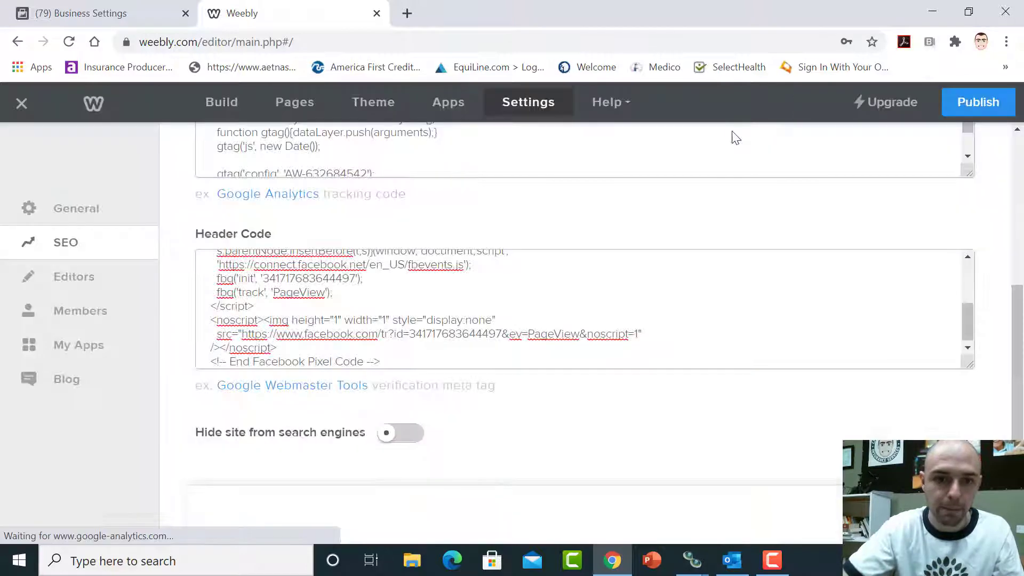
Return to the base code test section of the Facebook pixel installation, and open the published website in a new browser tab
click(85, 7)
drag(754, 214, 773, 382)
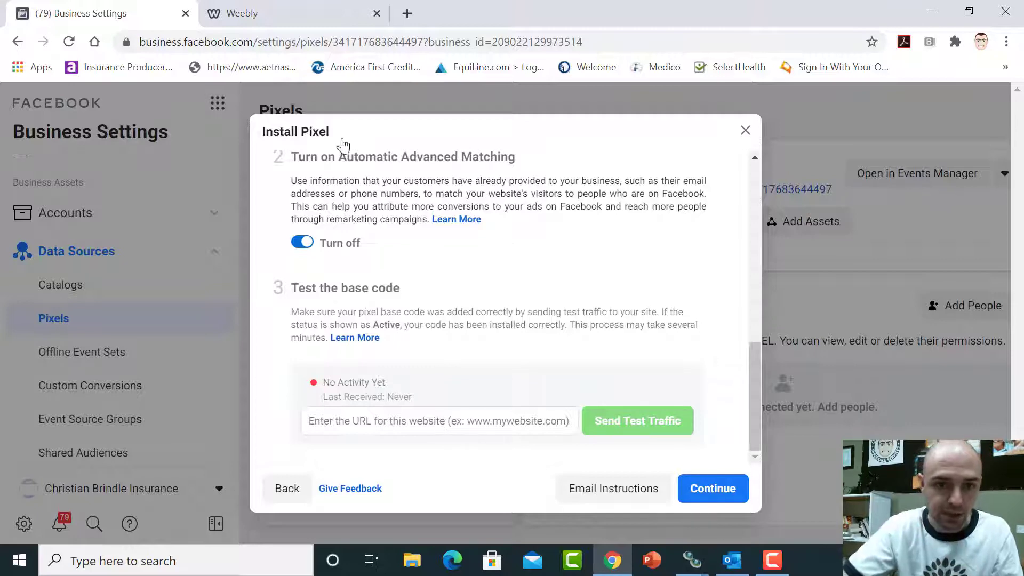
click(344, 11)
click(407, 14)
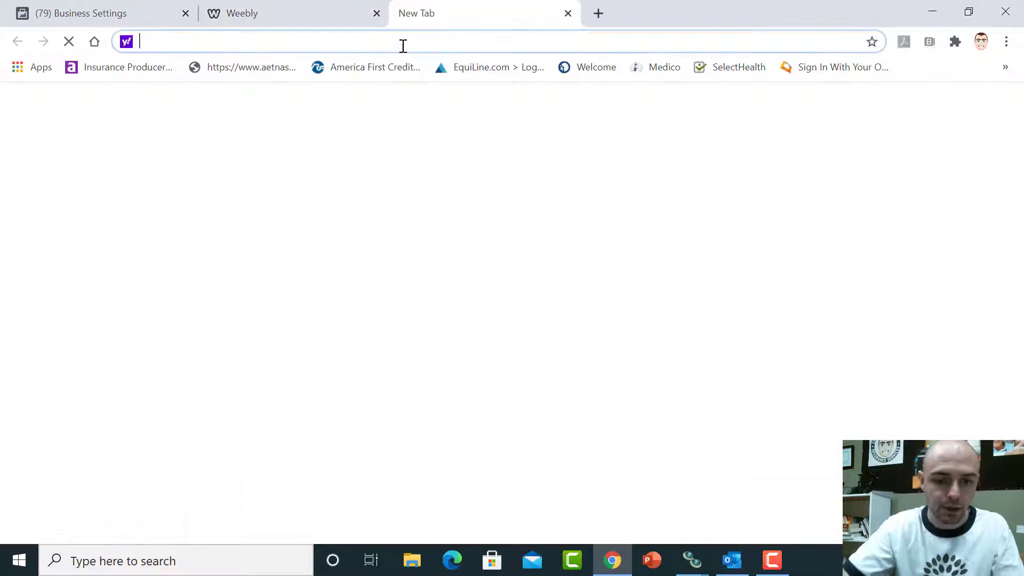
text(WWW.)
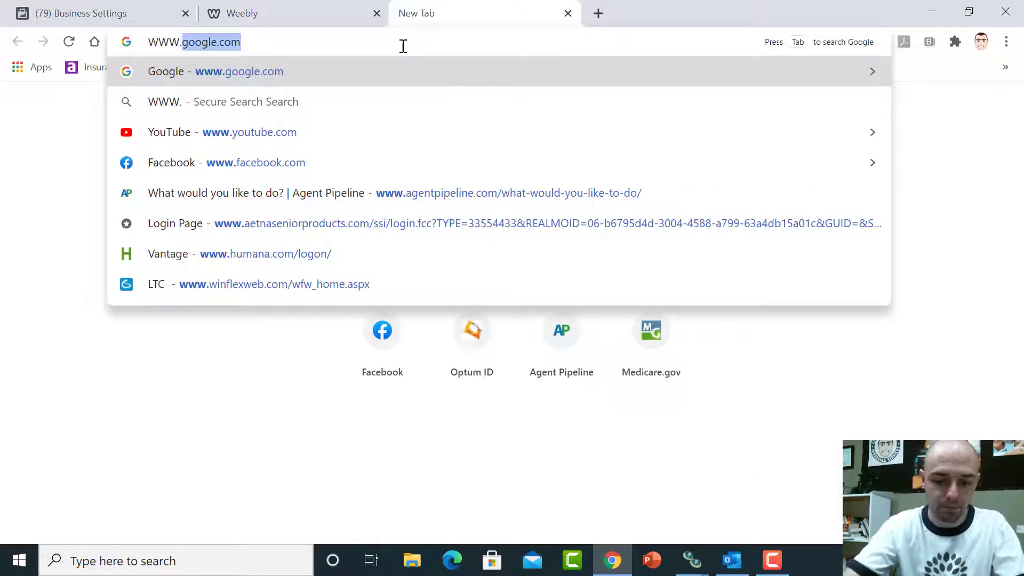
text(chr)
key(Return)
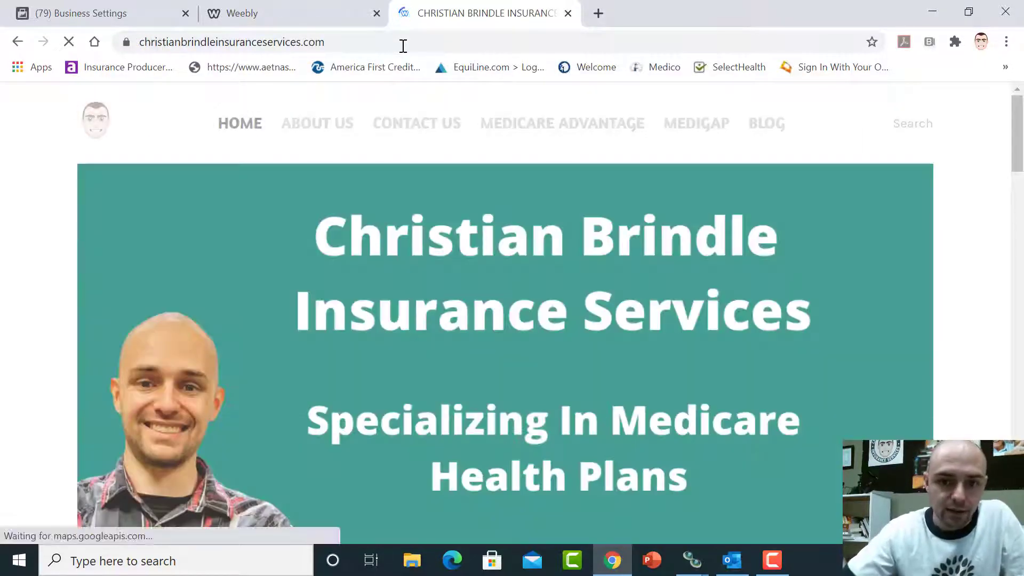
Open the website's Contact Us page and copy its web address
click(440, 126)
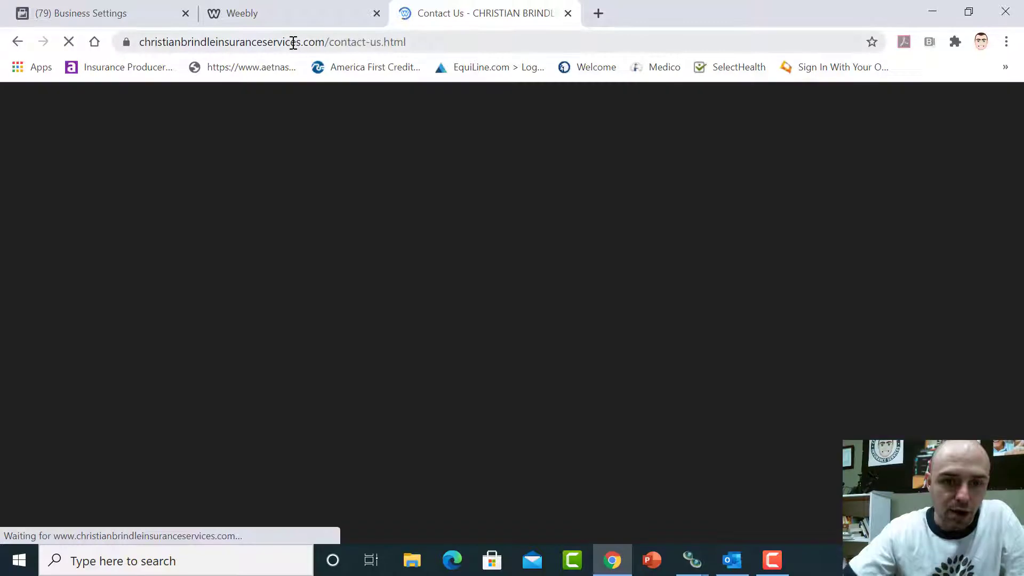
right_click(293, 42)
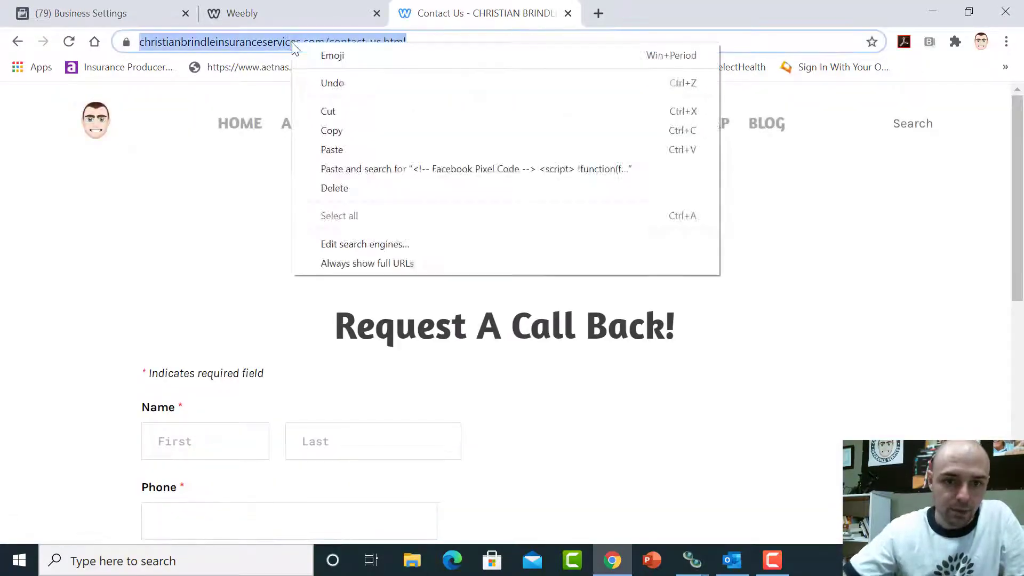
click(331, 130)
In the Facebook base code test, enter the copied Contact Us page address, send test traffic and check the pixel's status
click(304, 13)
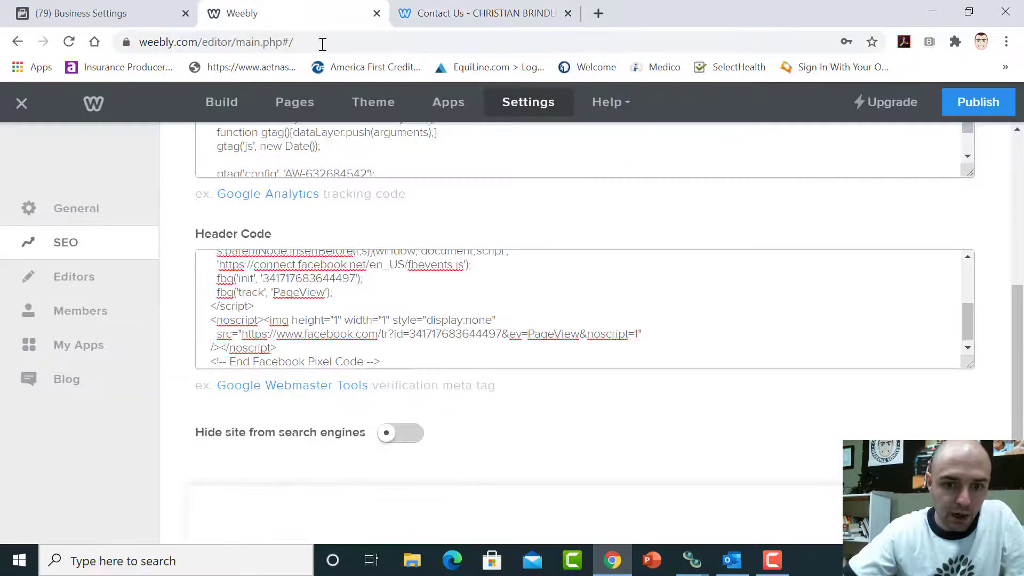
click(148, 11)
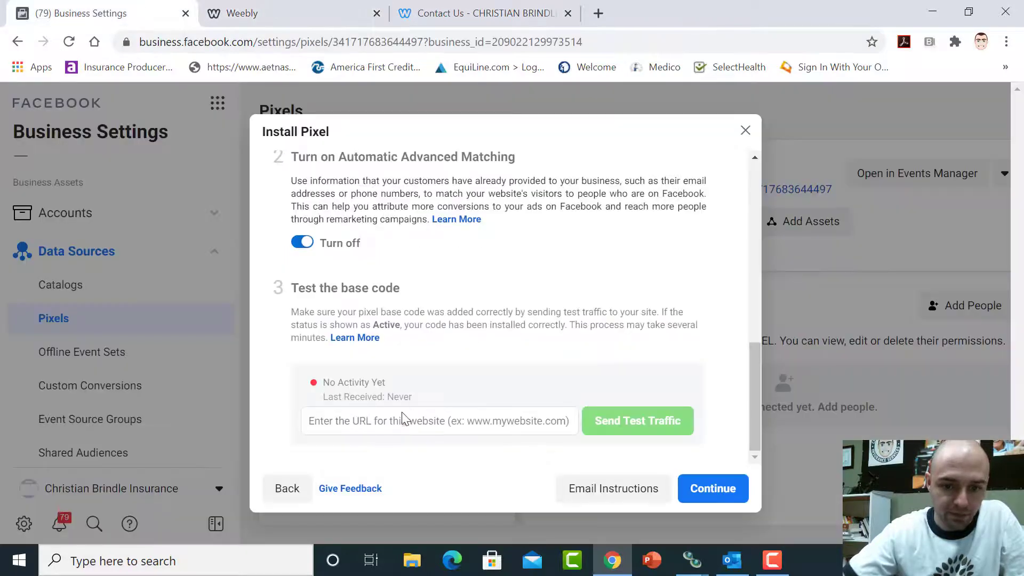
right_click(403, 417)
click(445, 297)
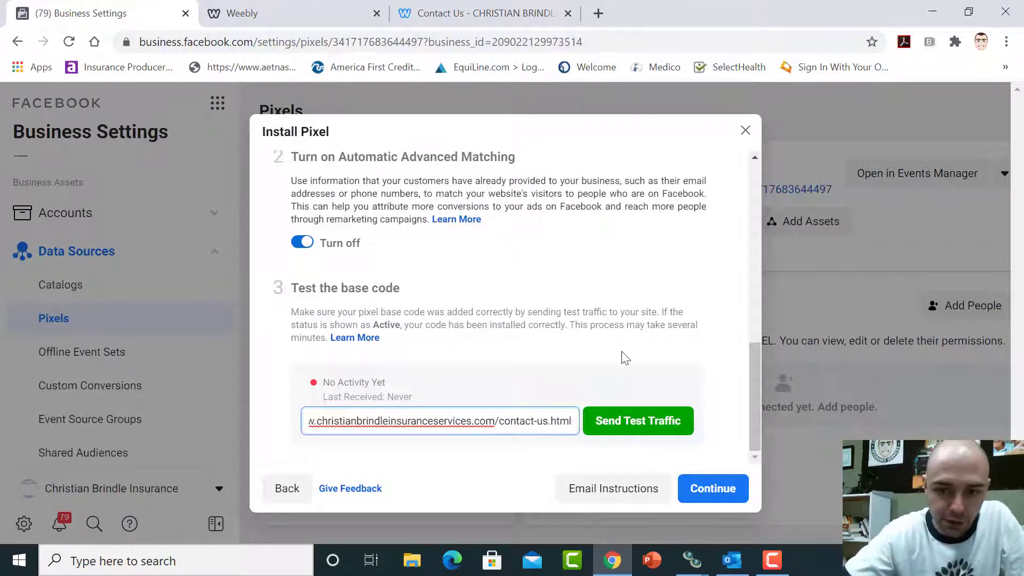
click(637, 421)
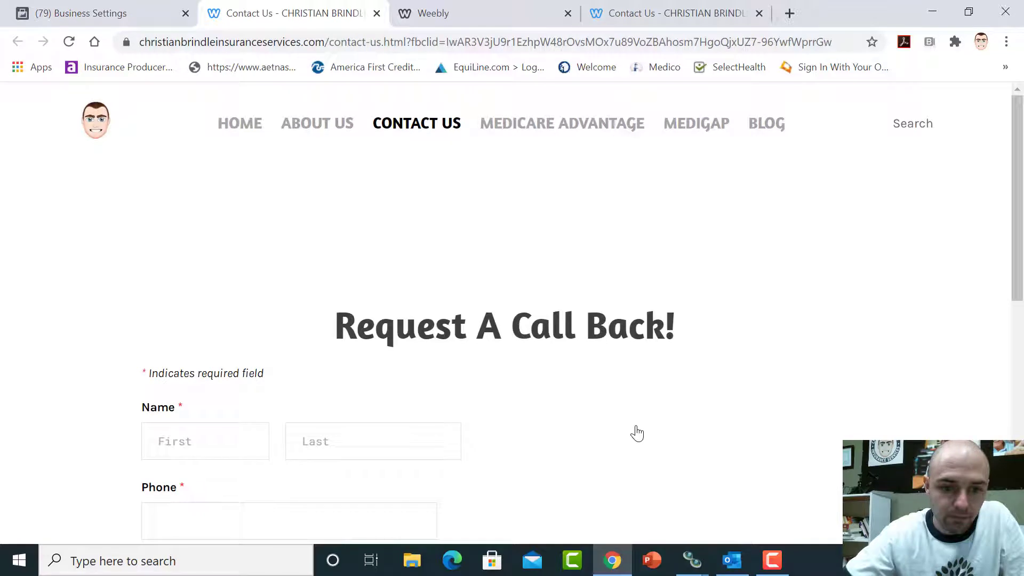
click(140, 19)
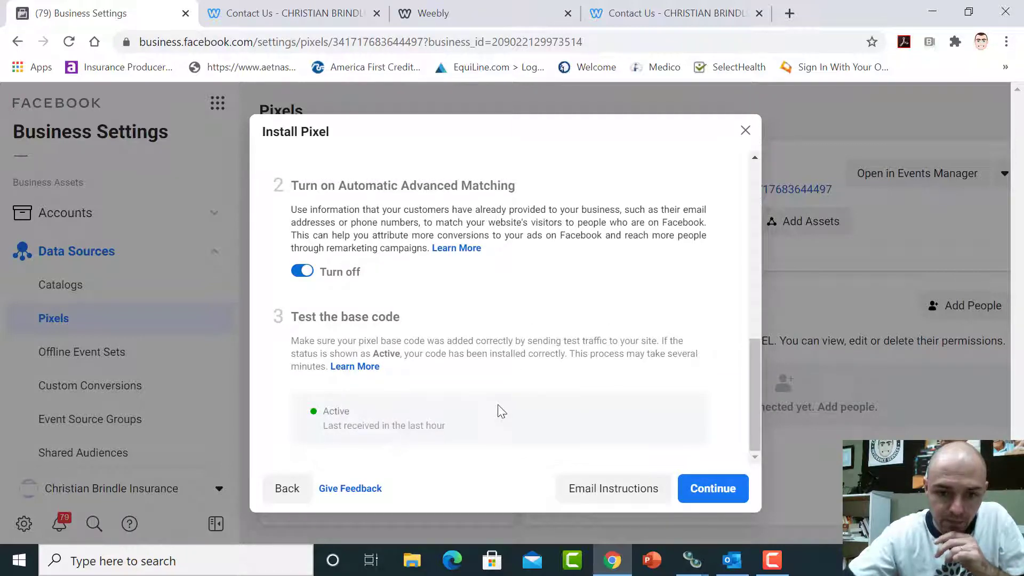
Continue to event setup with Facebook's Event Setup Tool and open the Contact Us page from its copied address
click(708, 489)
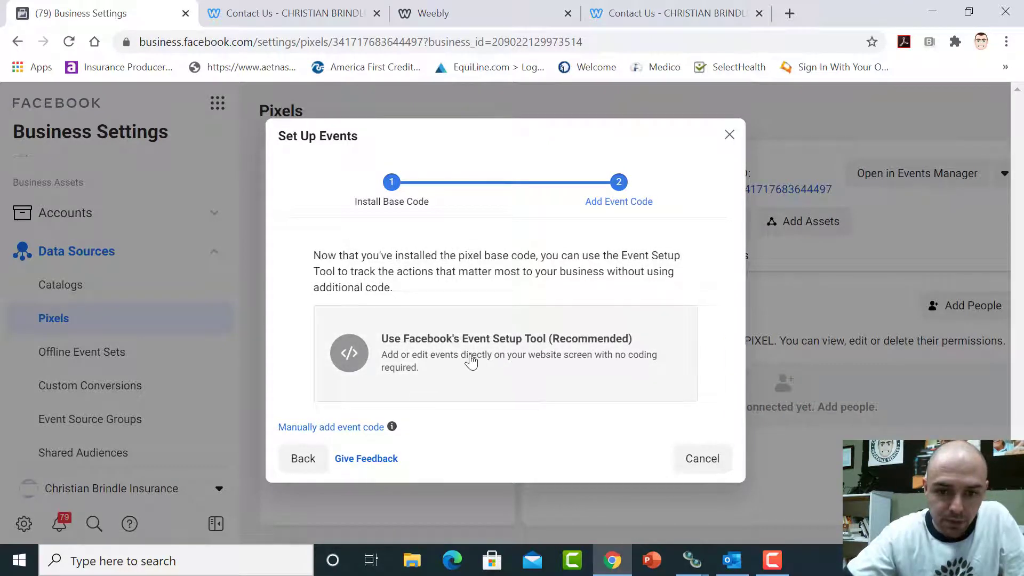
click(471, 361)
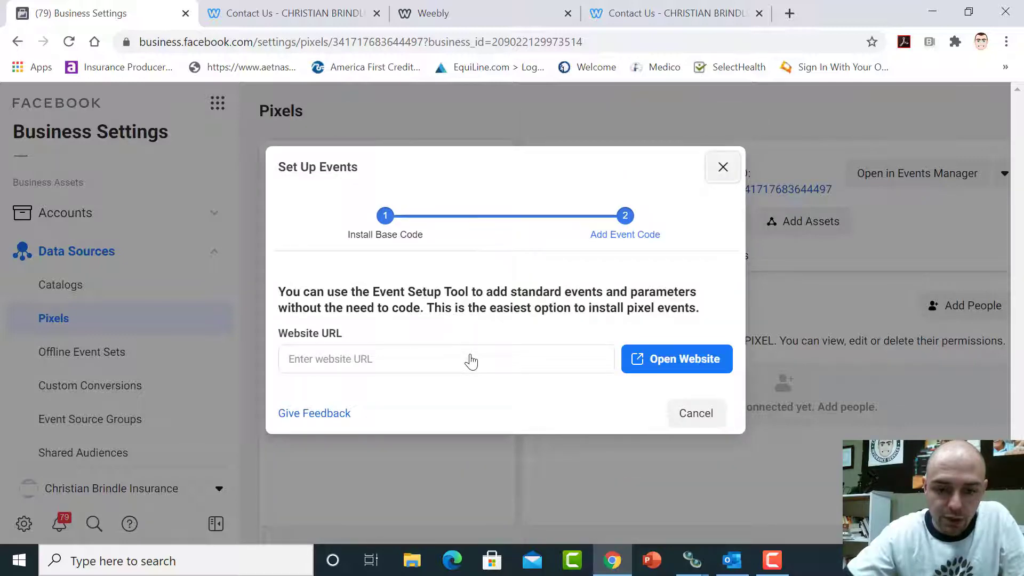
click(333, 11)
click(155, 12)
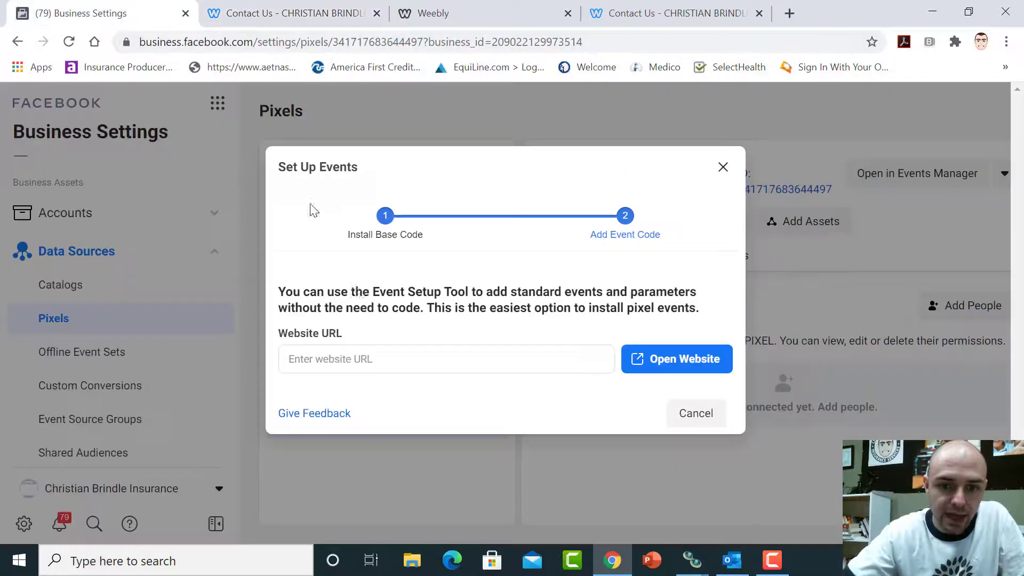
click(376, 13)
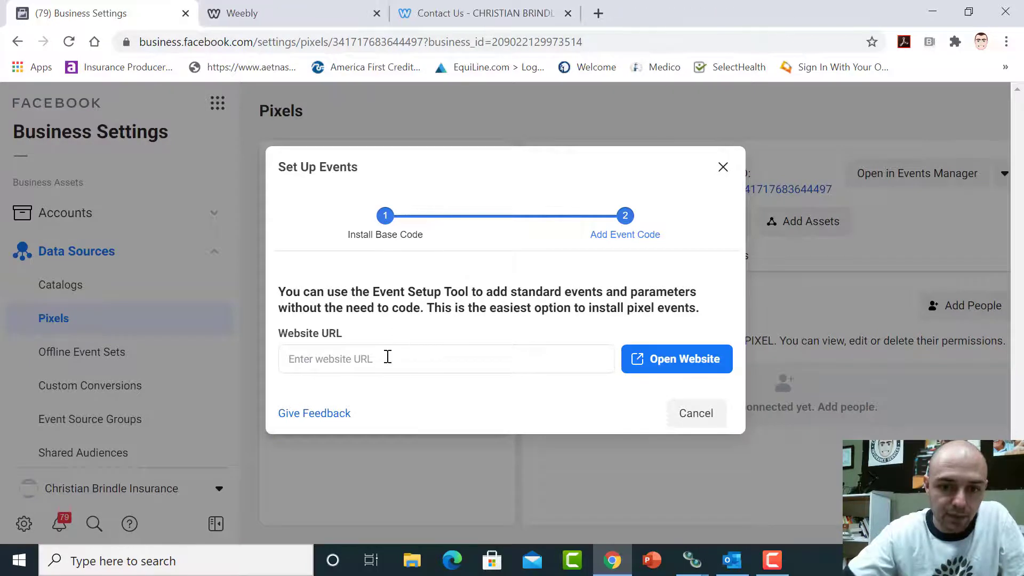
right_click(388, 357)
click(452, 246)
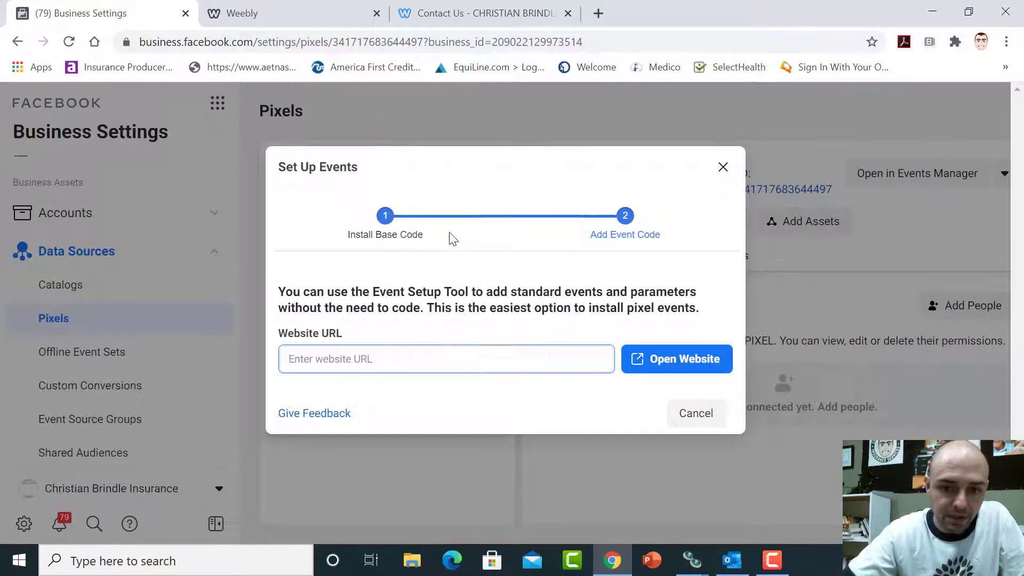
click(684, 365)
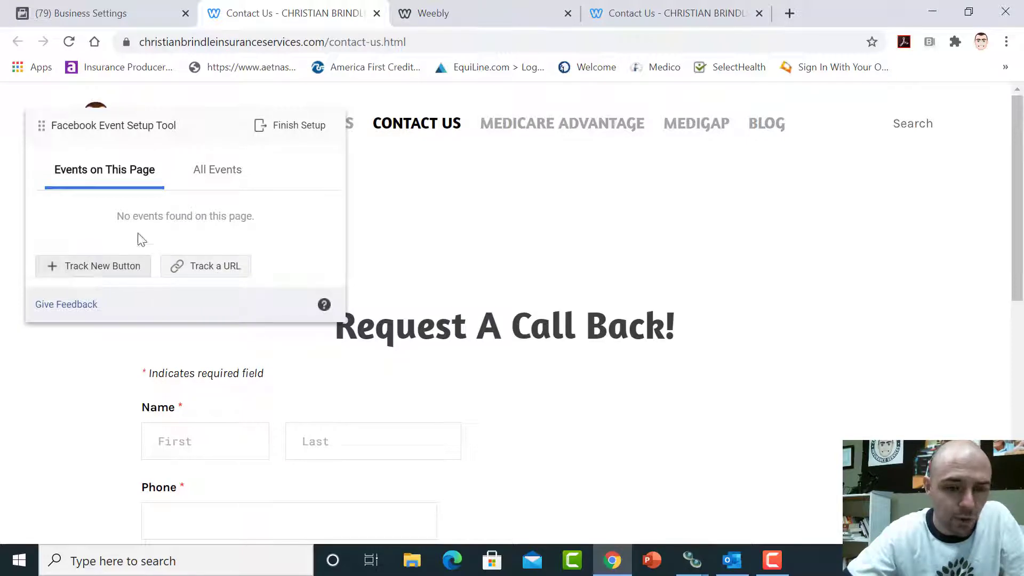
Track the contact form's Submit button as a Lead event, and close the website tab and the event setup dialog
click(89, 266)
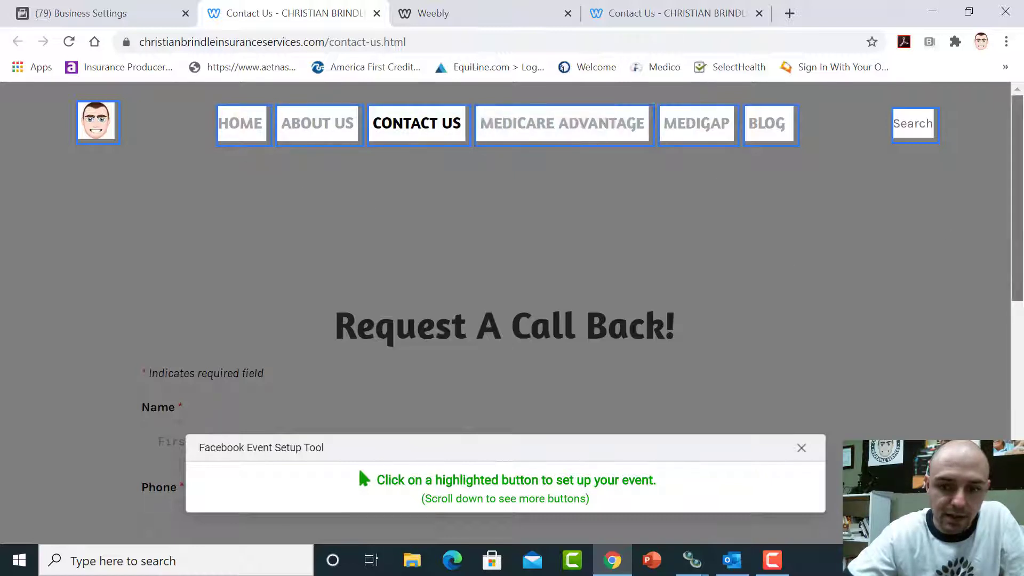
scroll(609, 324, down, 5)
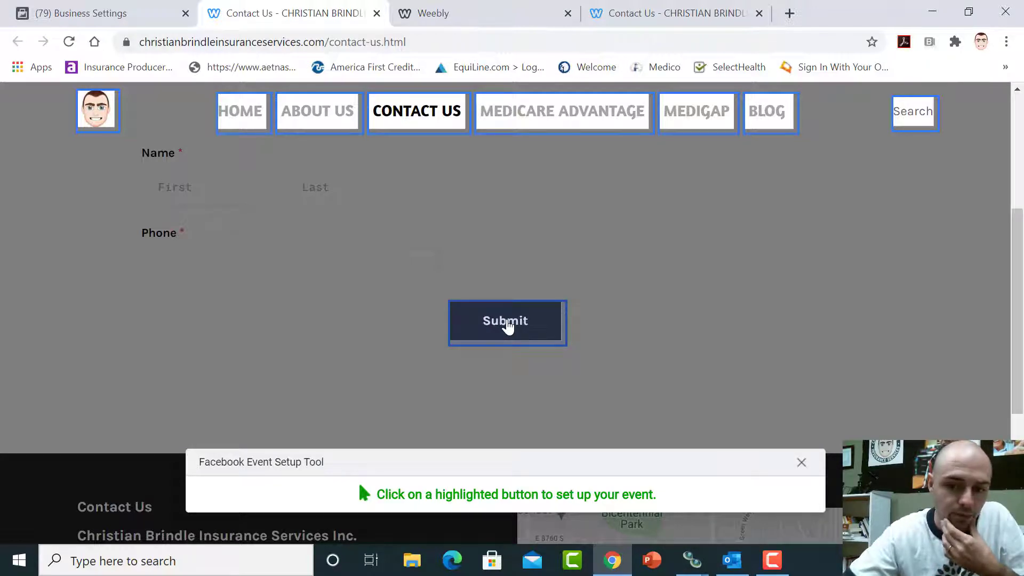
click(508, 323)
click(228, 168)
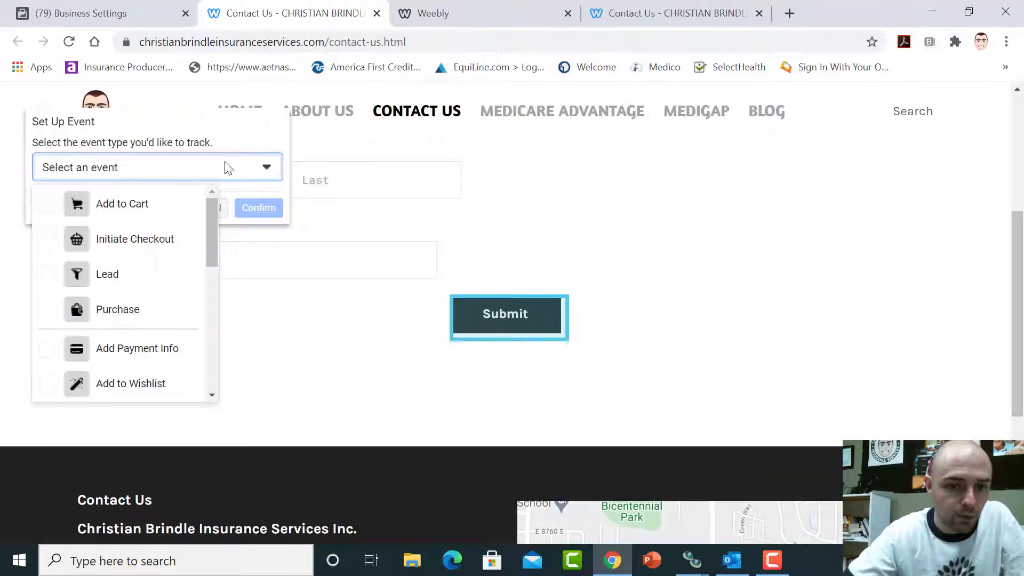
click(49, 276)
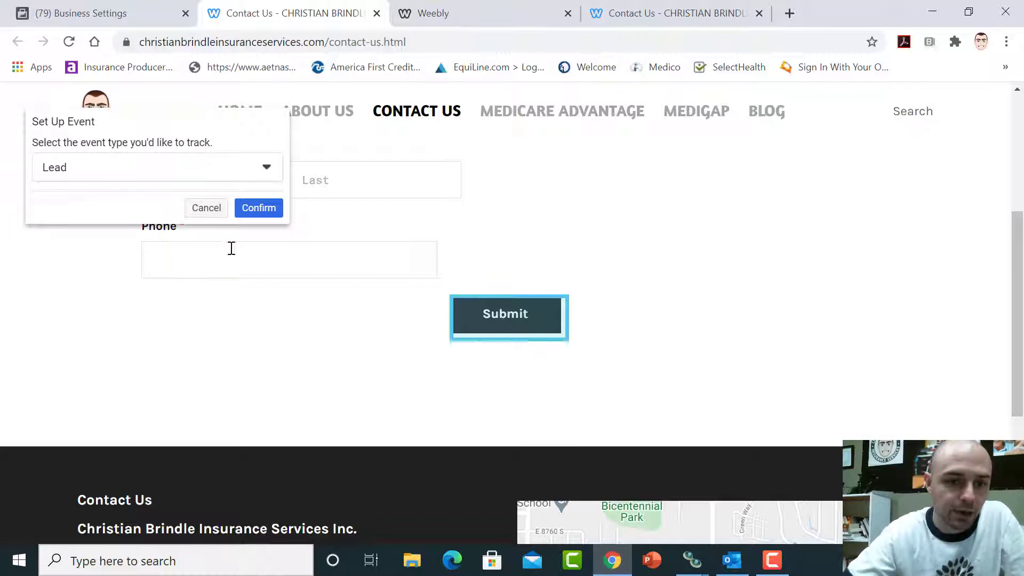
click(259, 208)
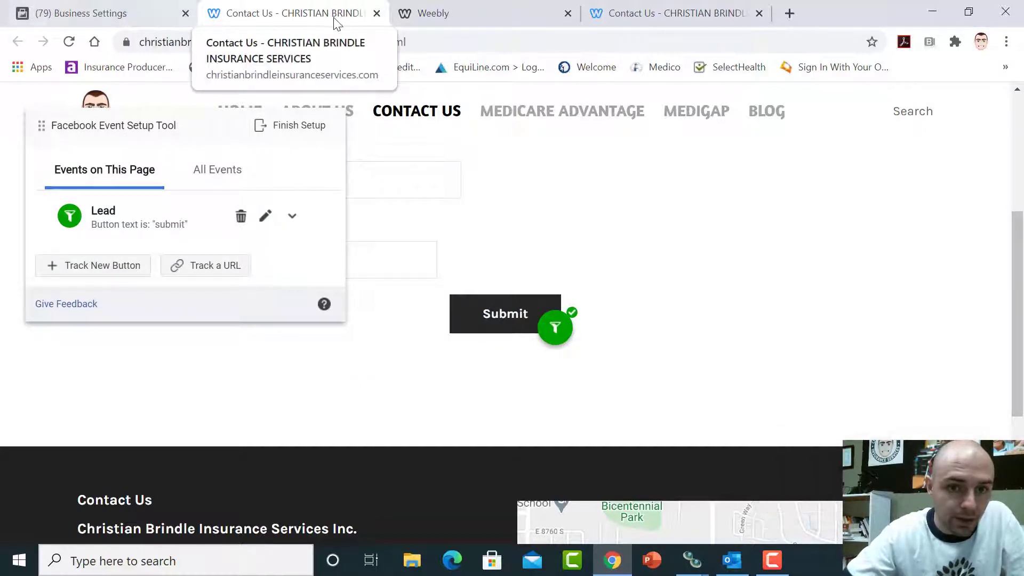
click(377, 14)
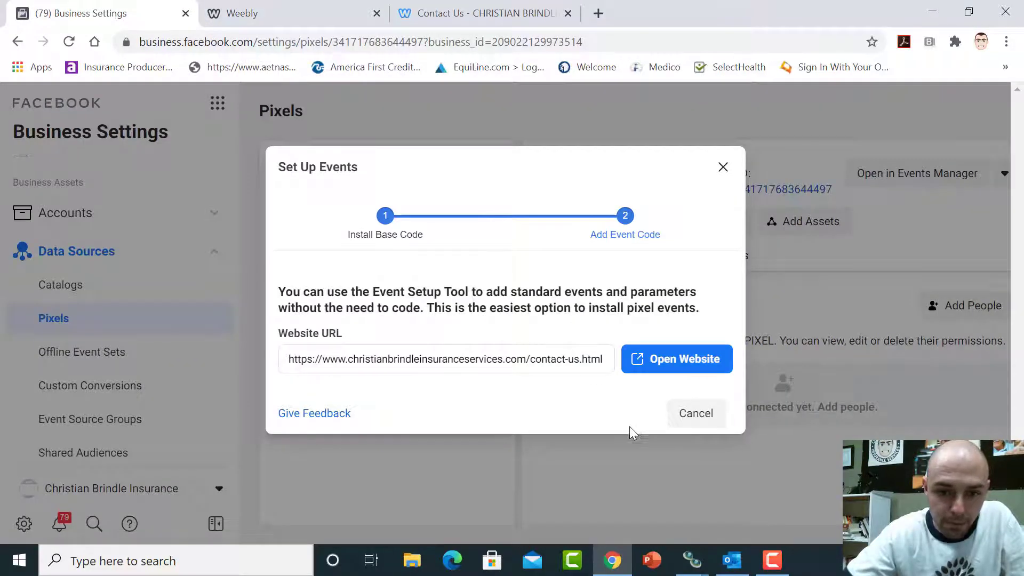
click(724, 168)
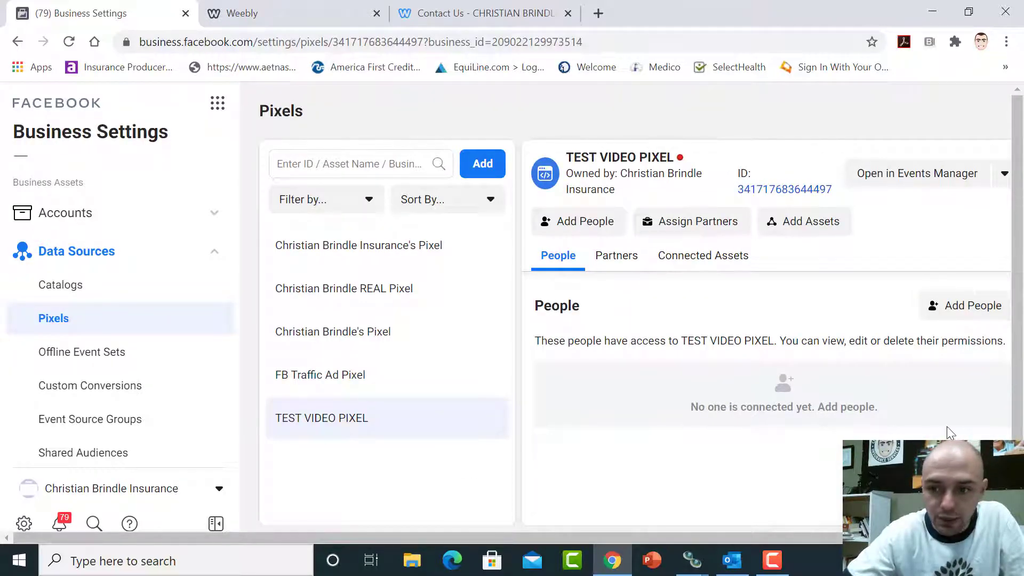
Open TEST VIDEO PIXEL in Events Manager
scroll(1019, 392, down, 1)
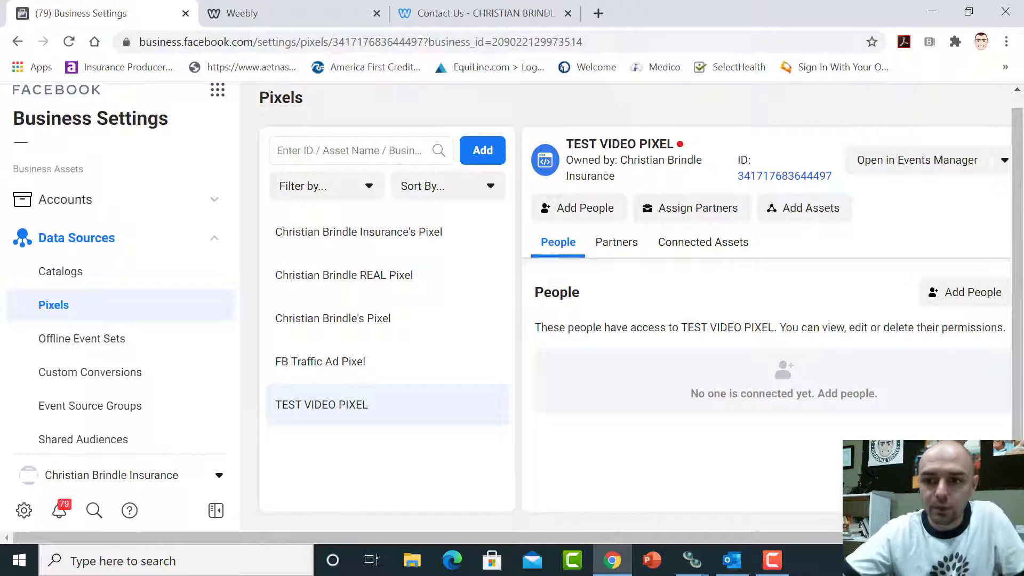
scroll(1020, 309, up, 1)
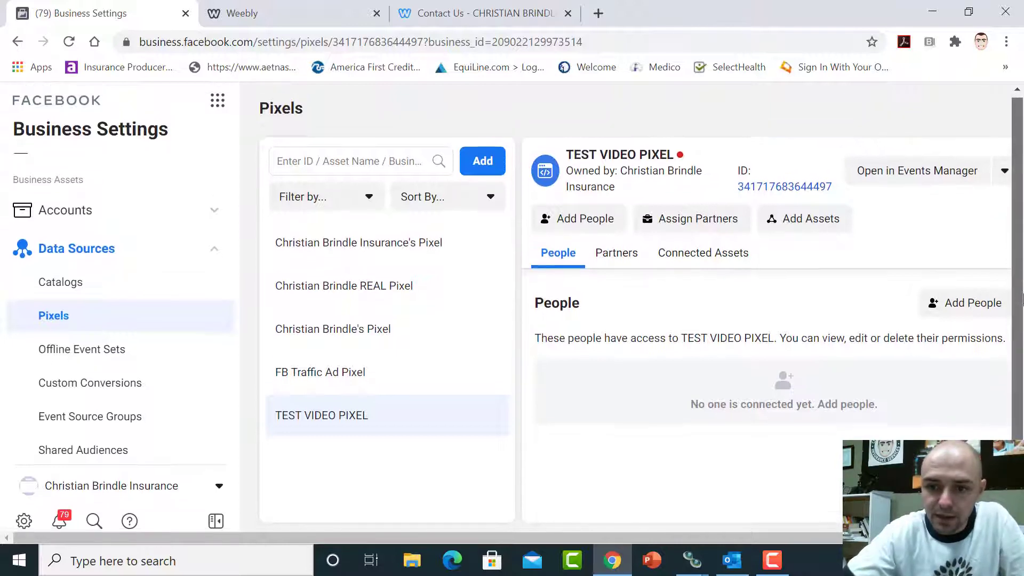
click(1004, 172)
click(1004, 171)
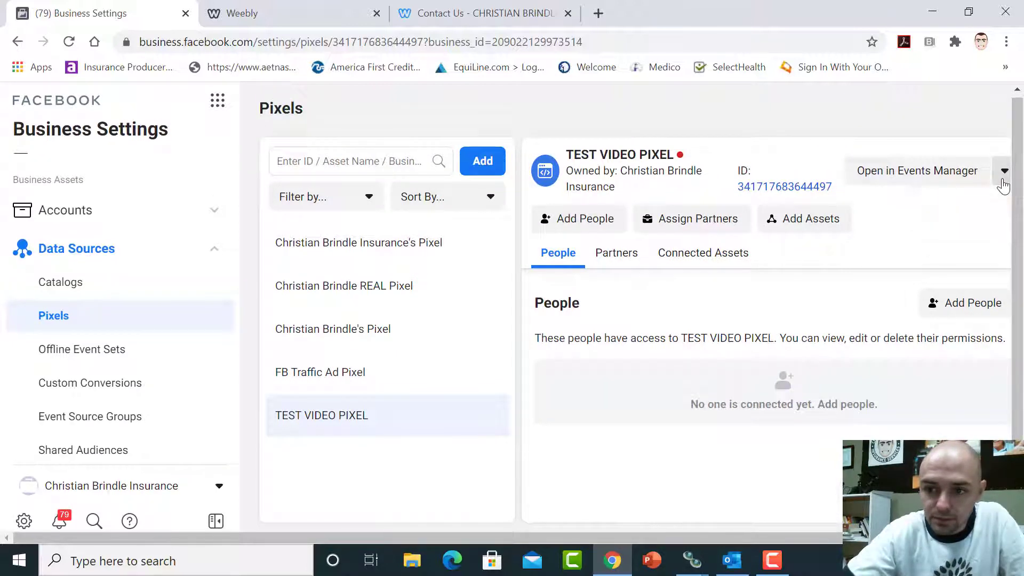
click(912, 184)
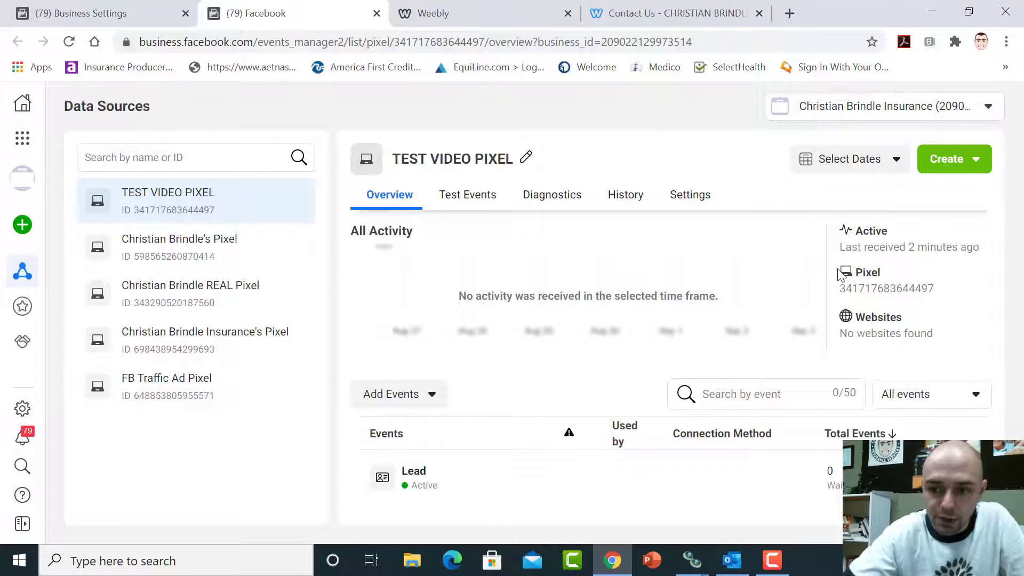
Start creating an ad from the test pixel, review the saved T65 AD October-Jan draft and dismiss it
click(969, 161)
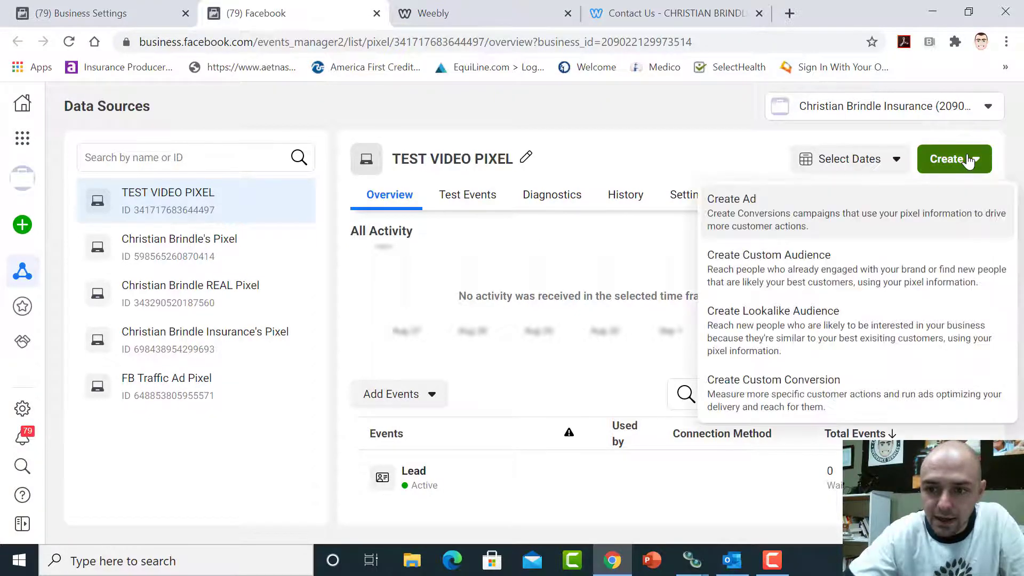
click(775, 219)
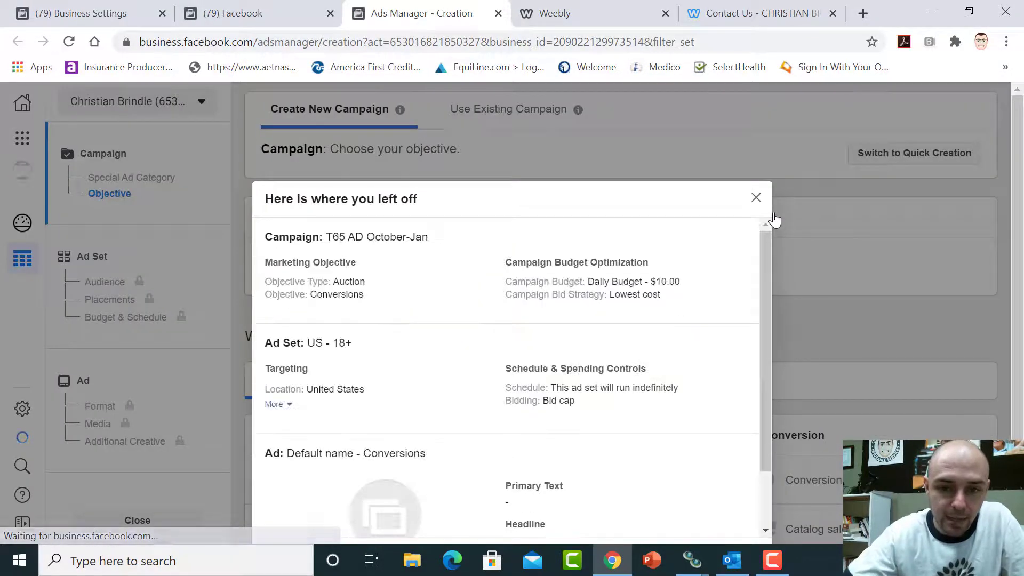
drag(767, 271, 766, 411)
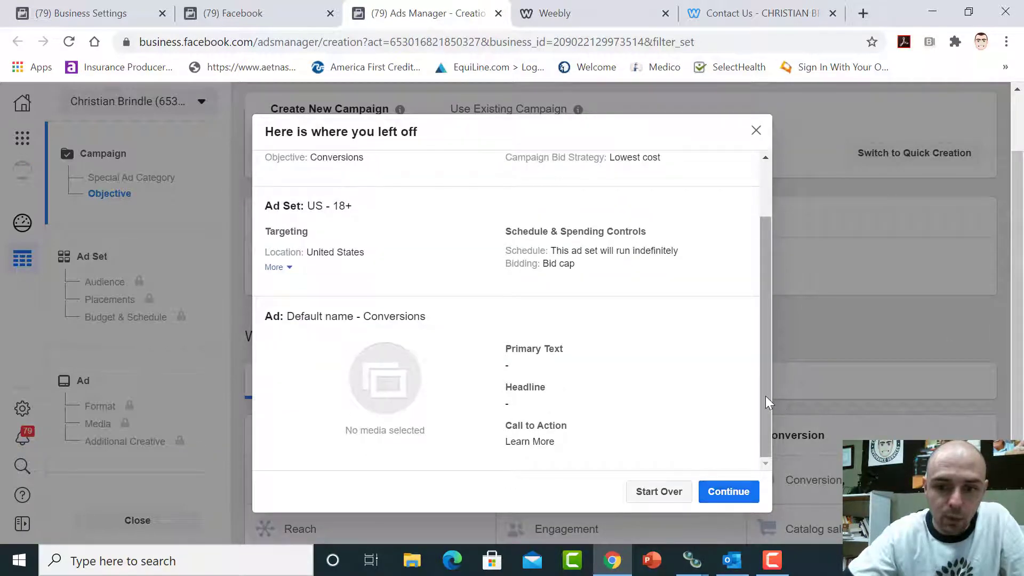
drag(765, 396, 771, 333)
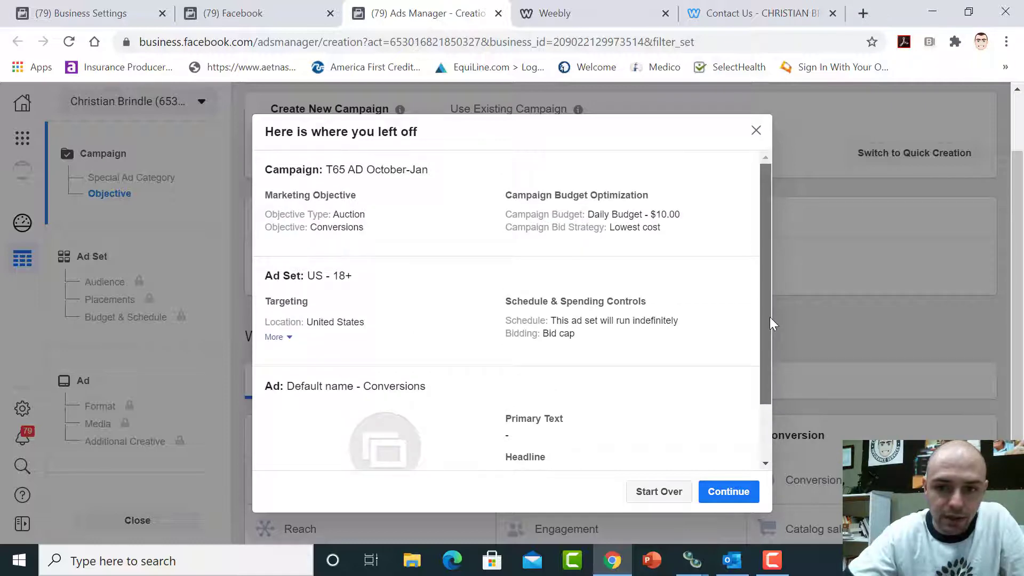
click(756, 130)
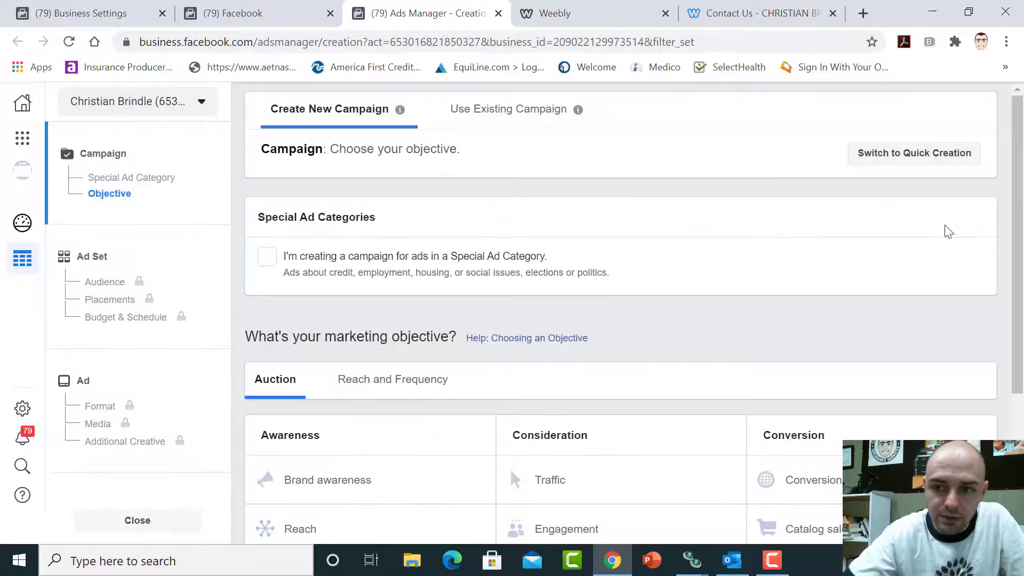
Choose Conversions as the new campaign's marketing objective and look over its campaign name
drag(1006, 453, 1008, 536)
scroll(1022, 368, down, 2)
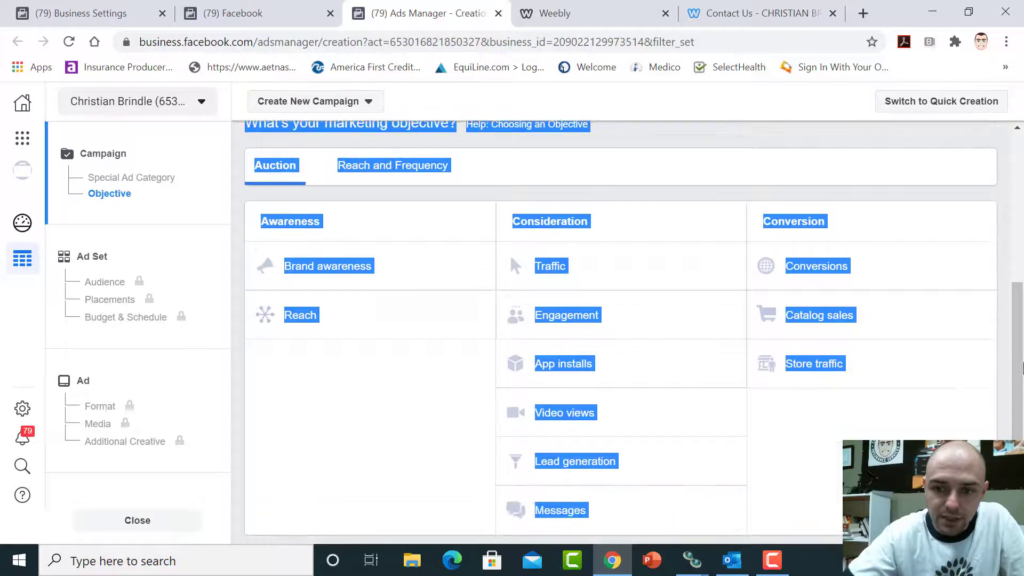
click(890, 151)
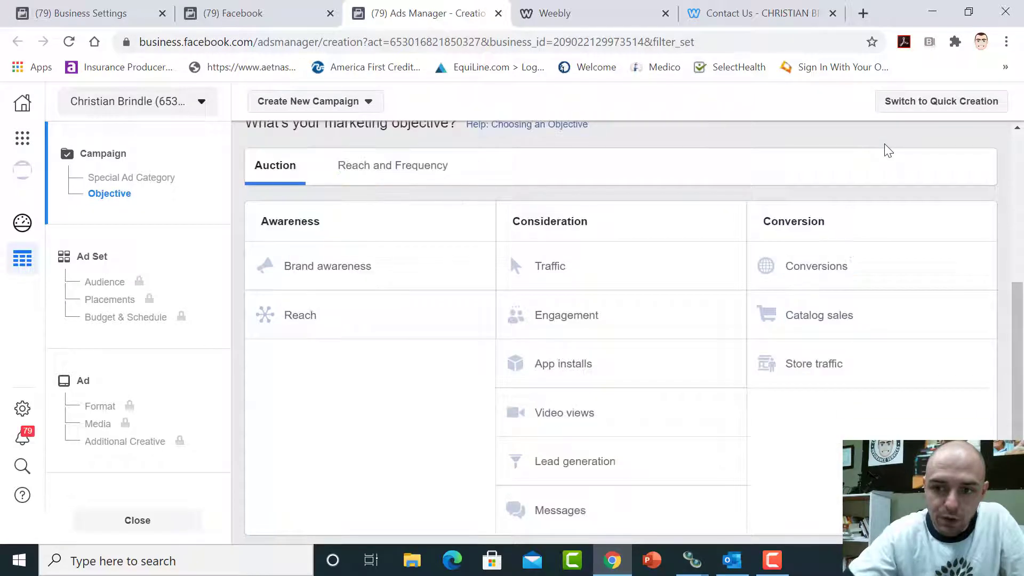
click(816, 266)
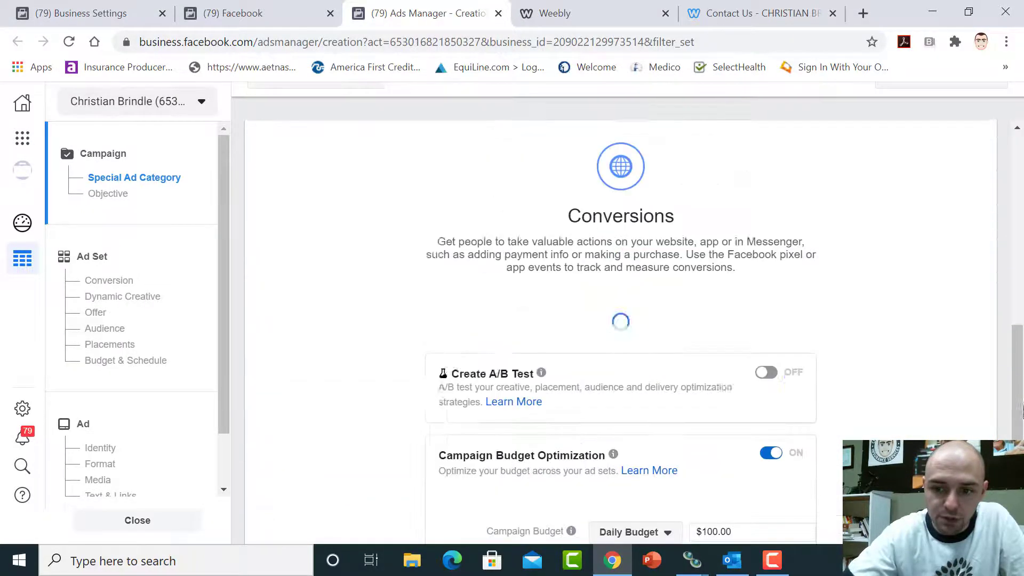
drag(1023, 411, 1017, 416)
click(949, 330)
click(586, 270)
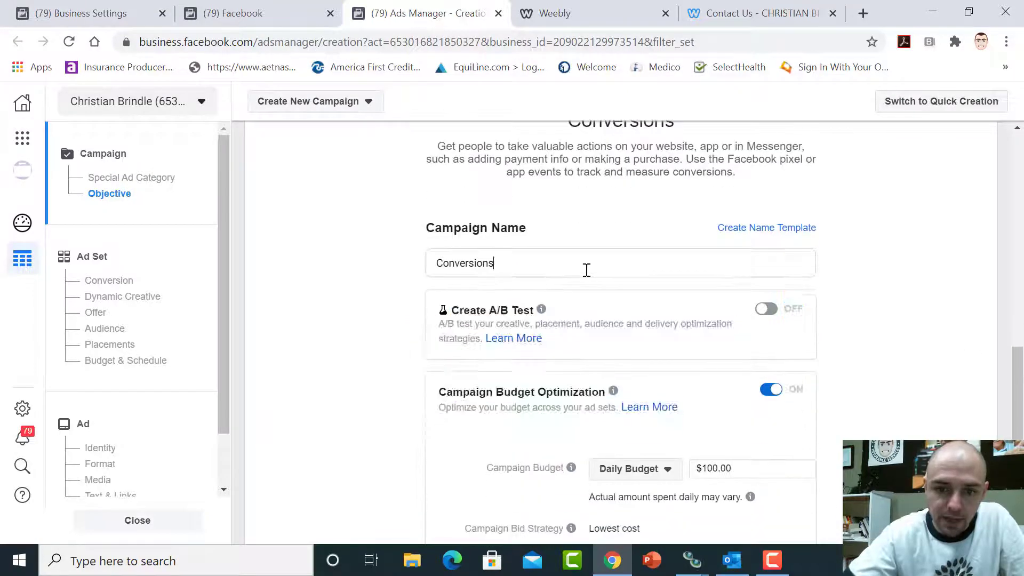
double_click(543, 263)
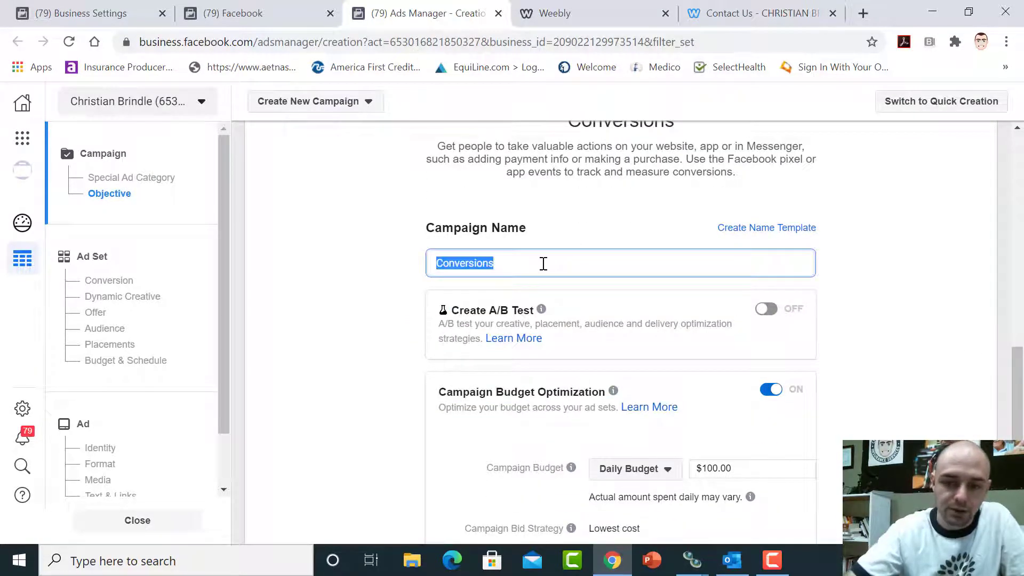
click(896, 355)
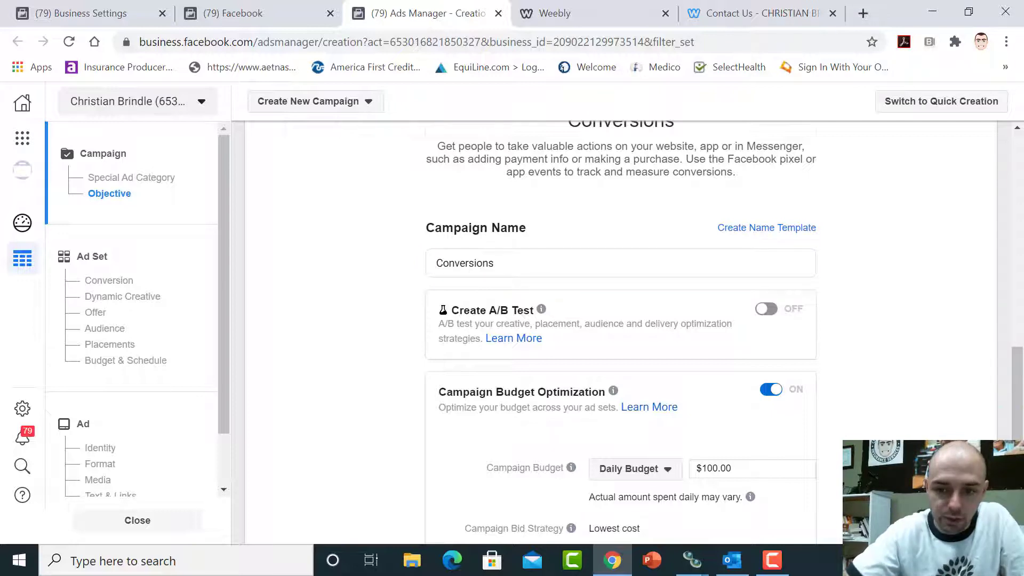
Set the campaign's daily budget to $20
drag(1017, 443, 1017, 500)
click(956, 414)
double_click(721, 260)
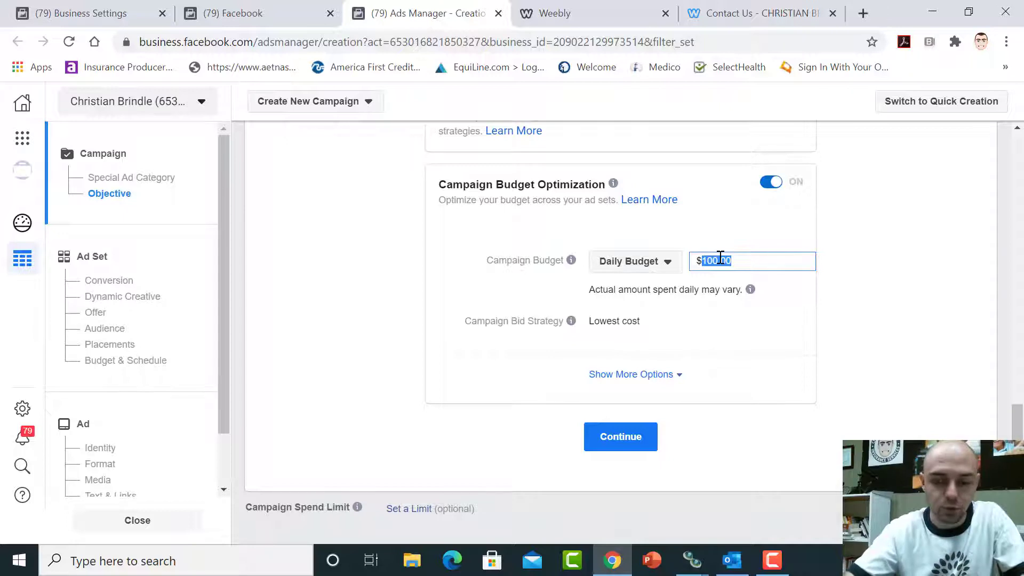
text(20)
click(952, 301)
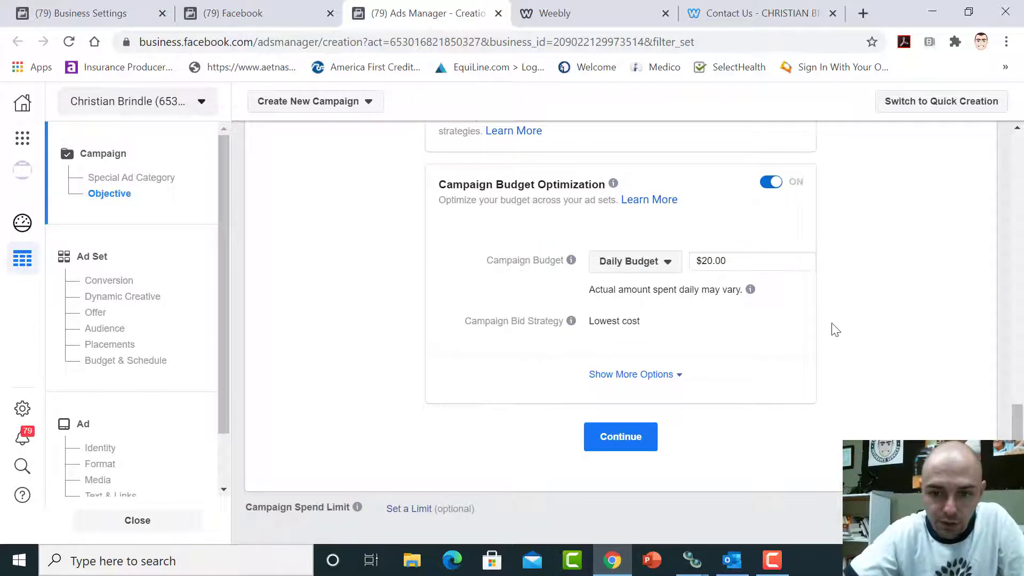
Expand the additional campaign budget options, review the scheduling and delivery type, and continue to the ad set
click(656, 374)
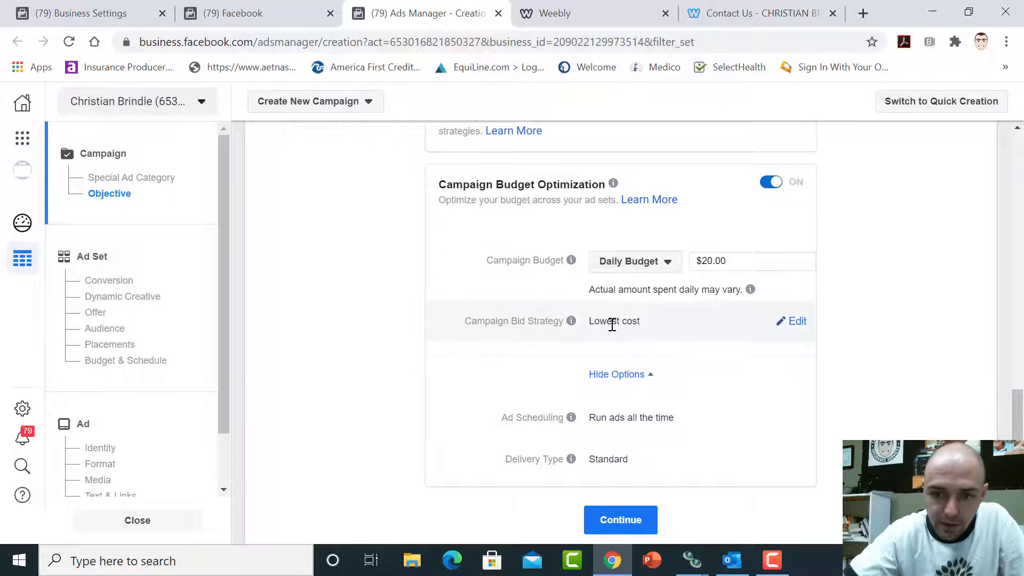
drag(1023, 423, 1023, 451)
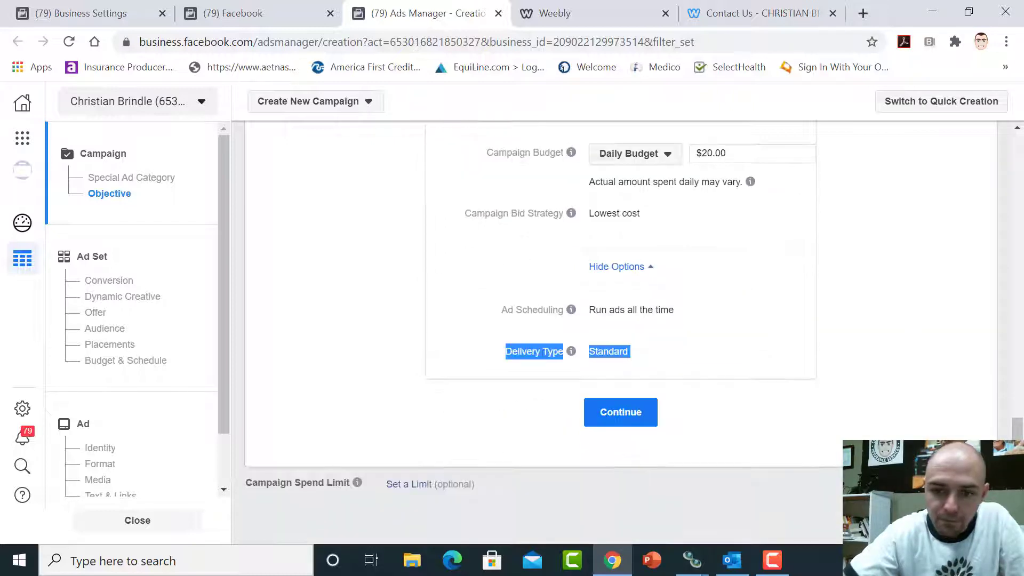
click(618, 421)
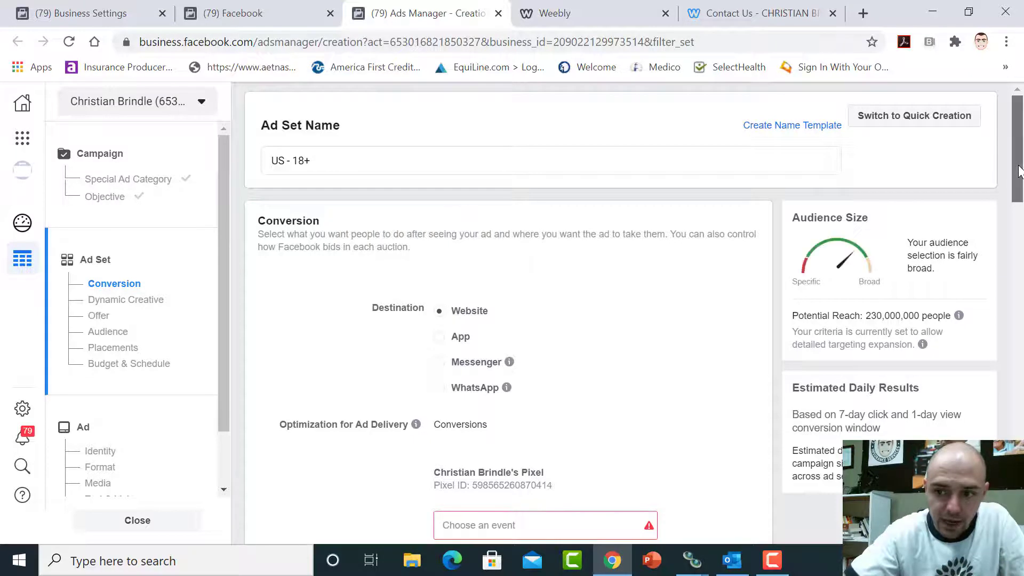
Choose Lead as the ad set's pixel conversion event and review the conversion settings
drag(1019, 176, 1019, 231)
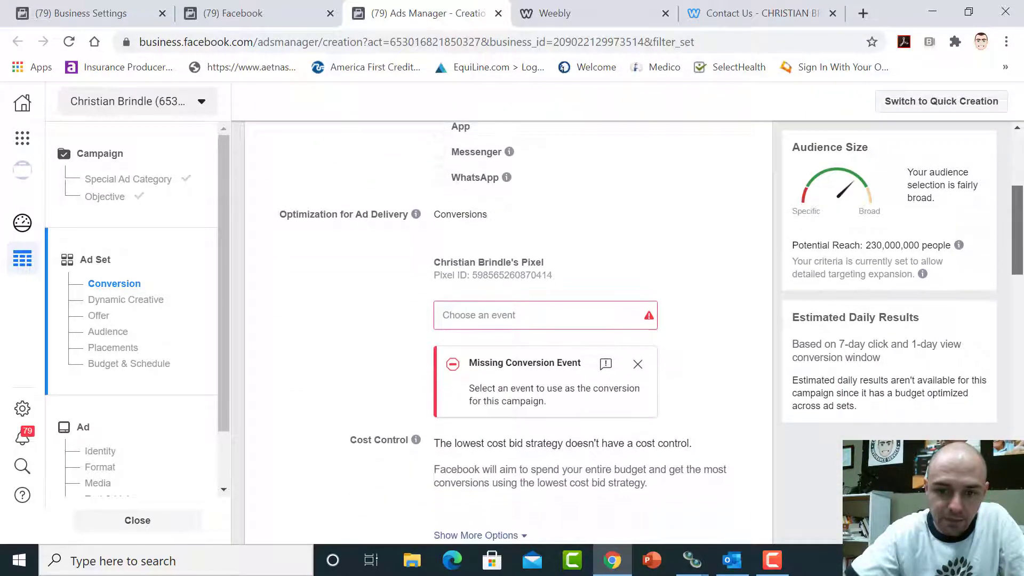
click(524, 315)
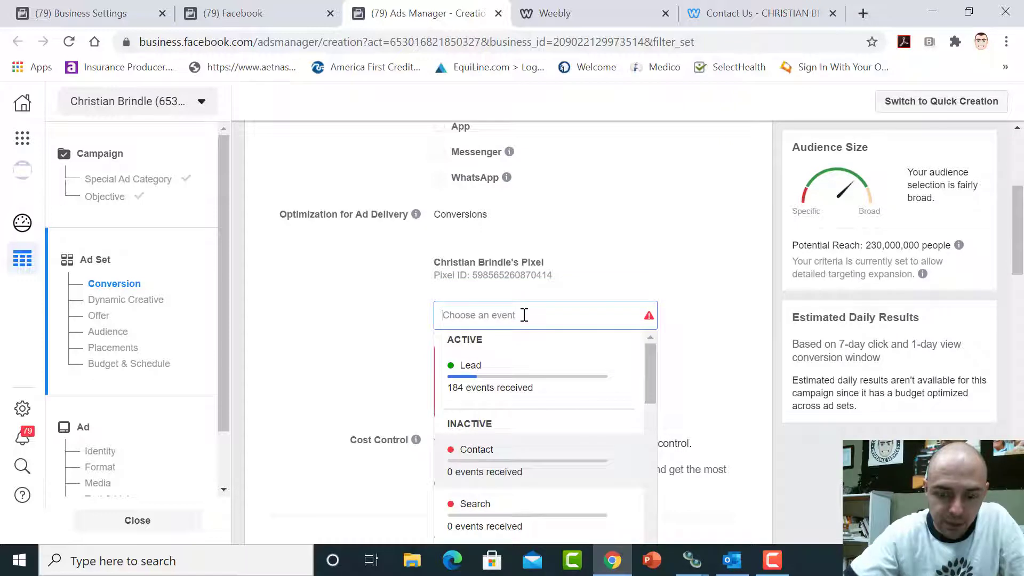
click(512, 380)
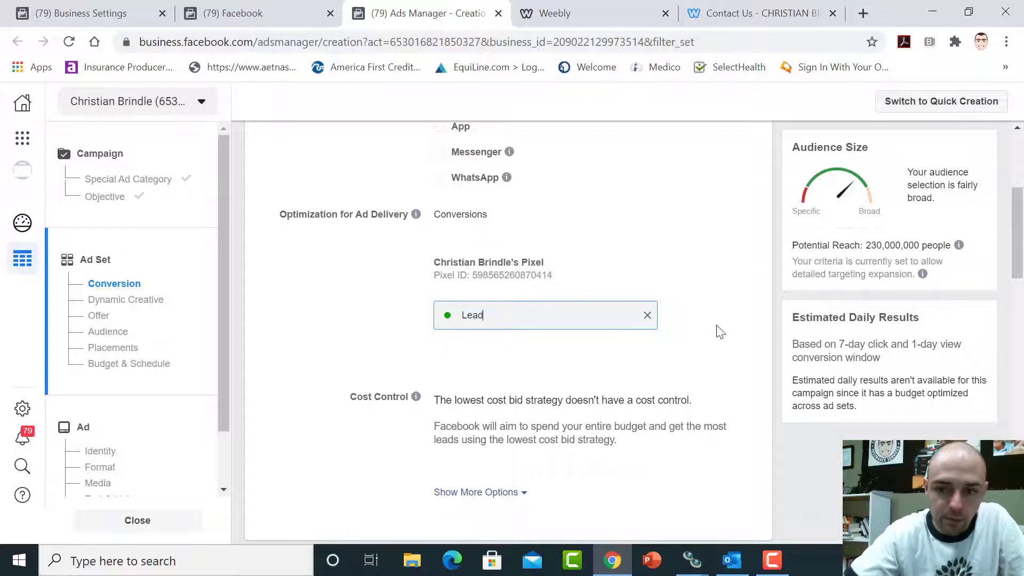
drag(1020, 236, 1022, 146)
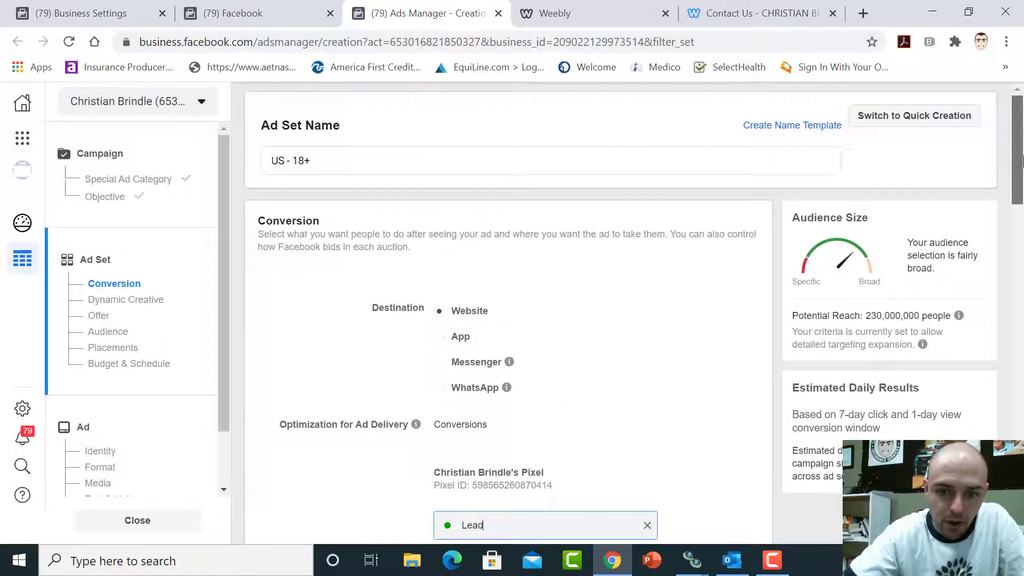
drag(1020, 181, 1022, 227)
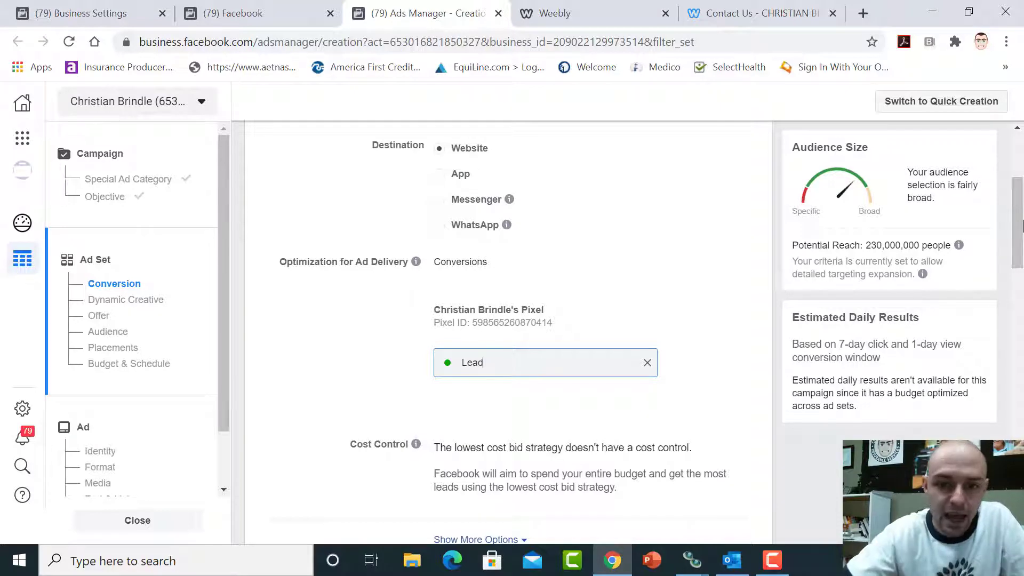
Replace the United States with the state of Utah as the audience location
drag(1022, 227, 1022, 377)
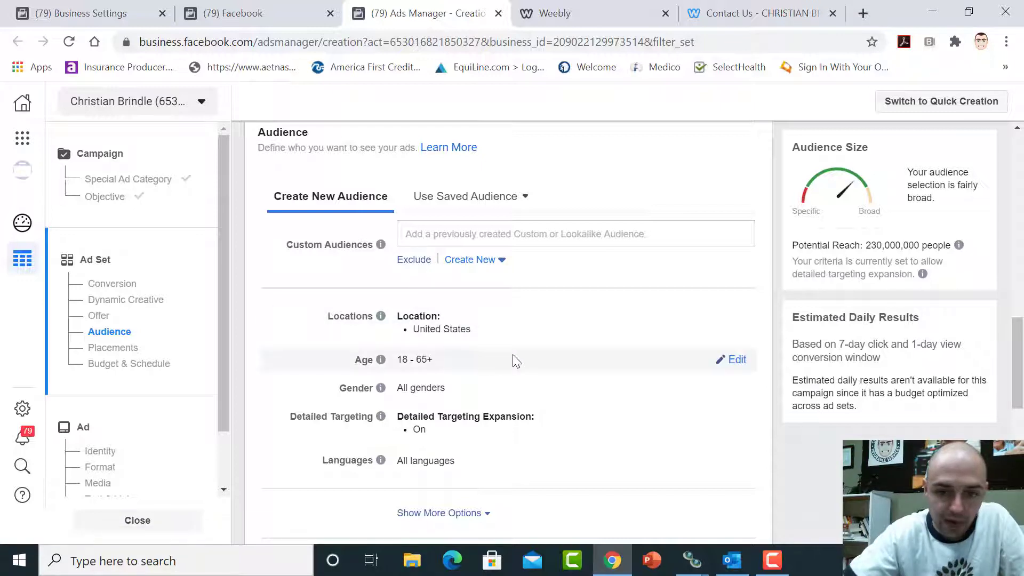
click(739, 320)
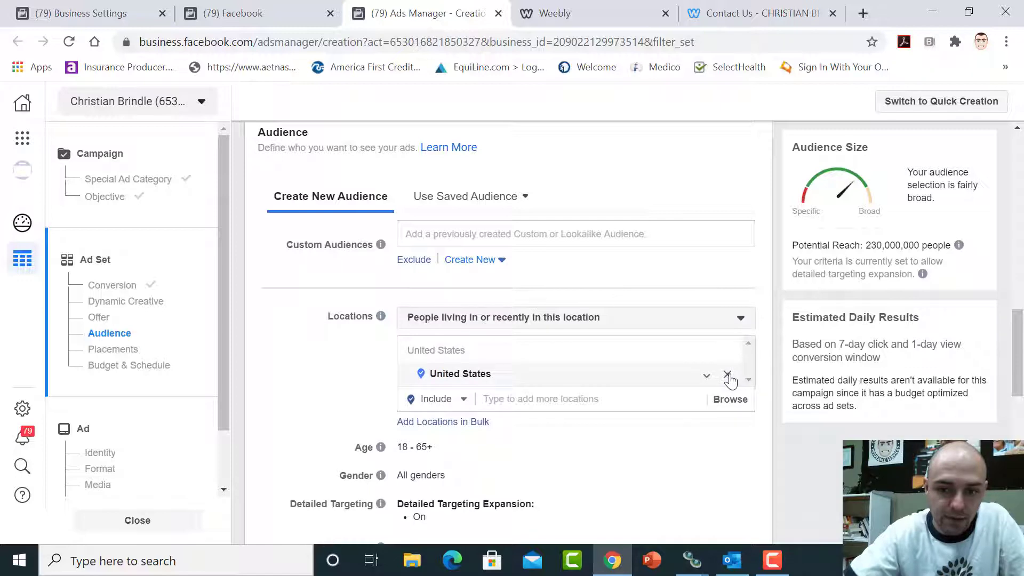
click(728, 374)
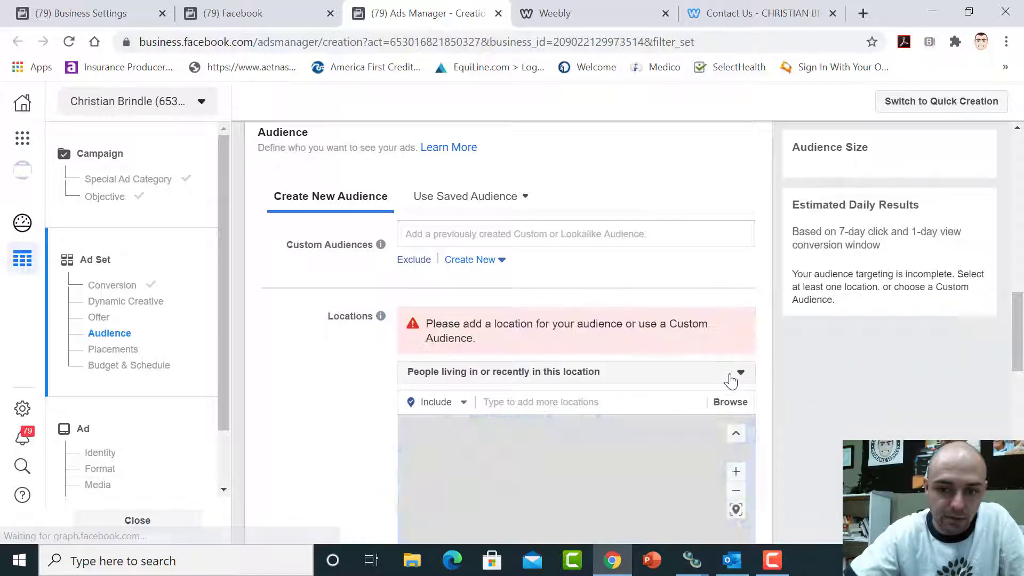
click(540, 400)
text(utah)
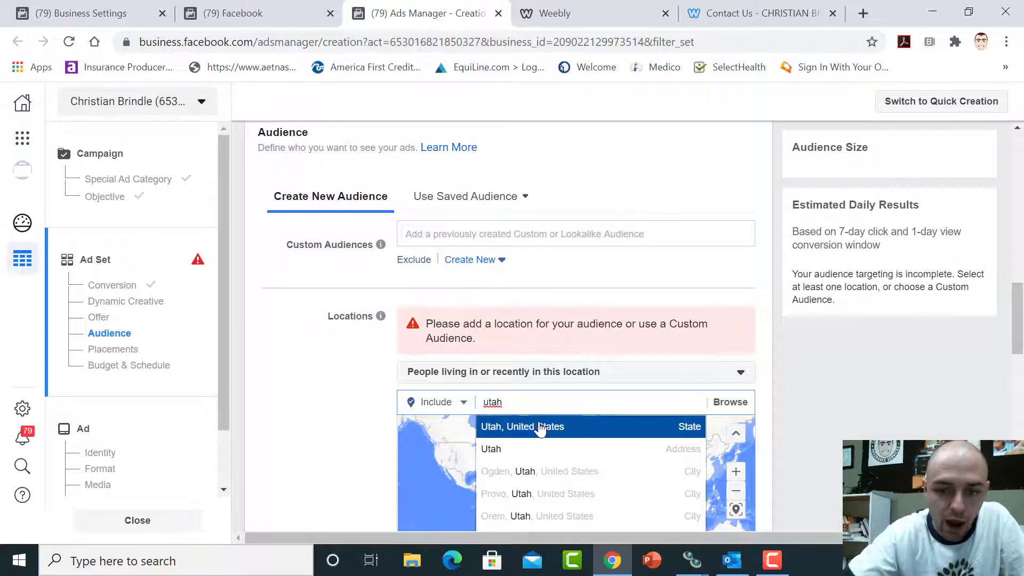
click(541, 428)
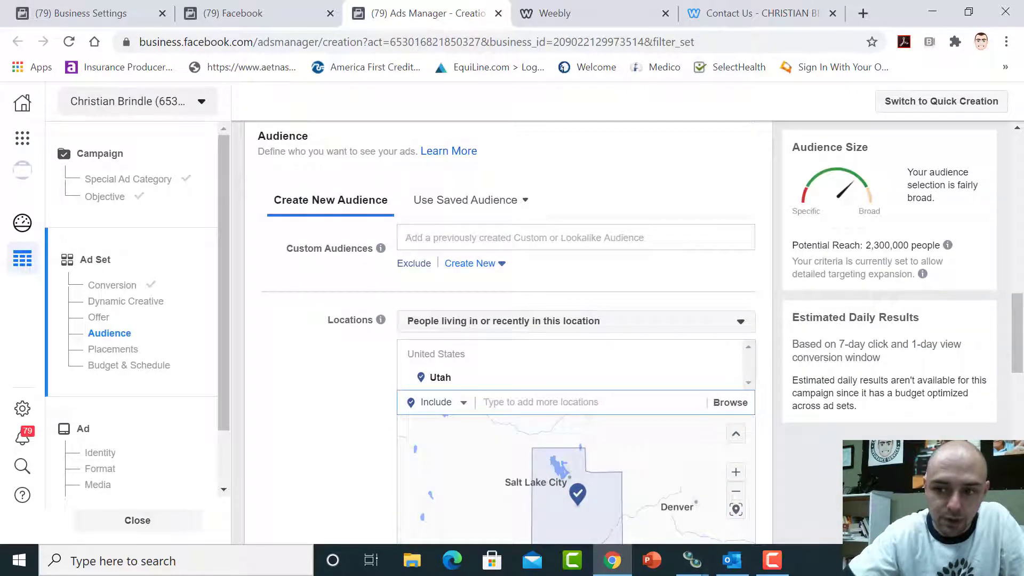
Replace Utah with ZIP code 84070 in Sandy, Utah, as the audience location
scroll(626, 331, down, 2)
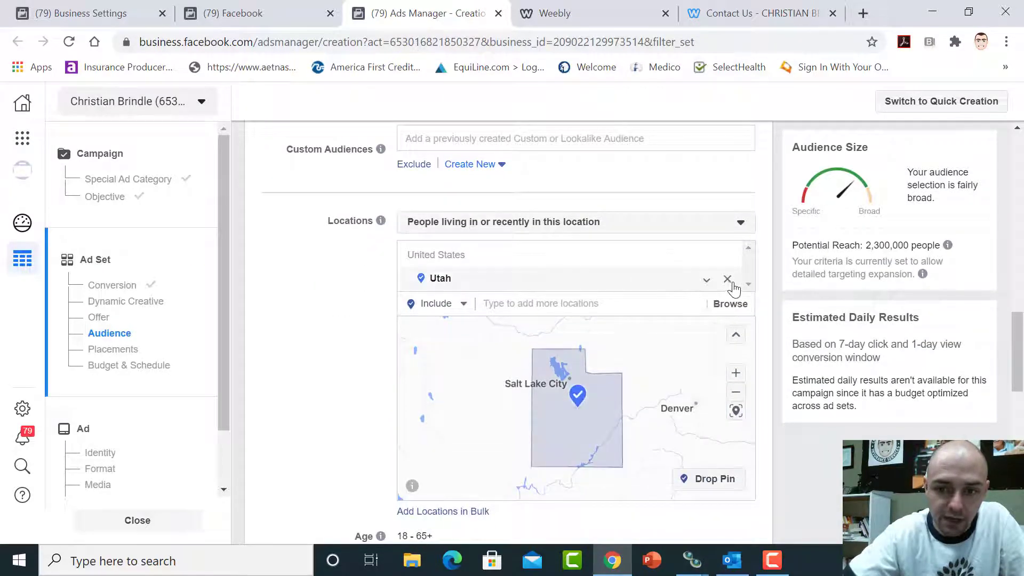
click(728, 279)
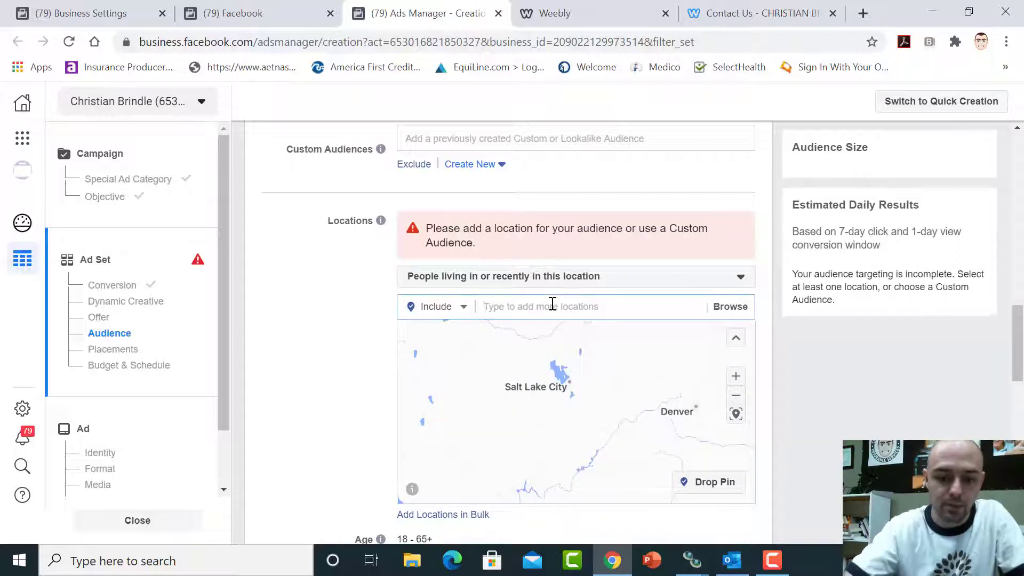
text(84070)
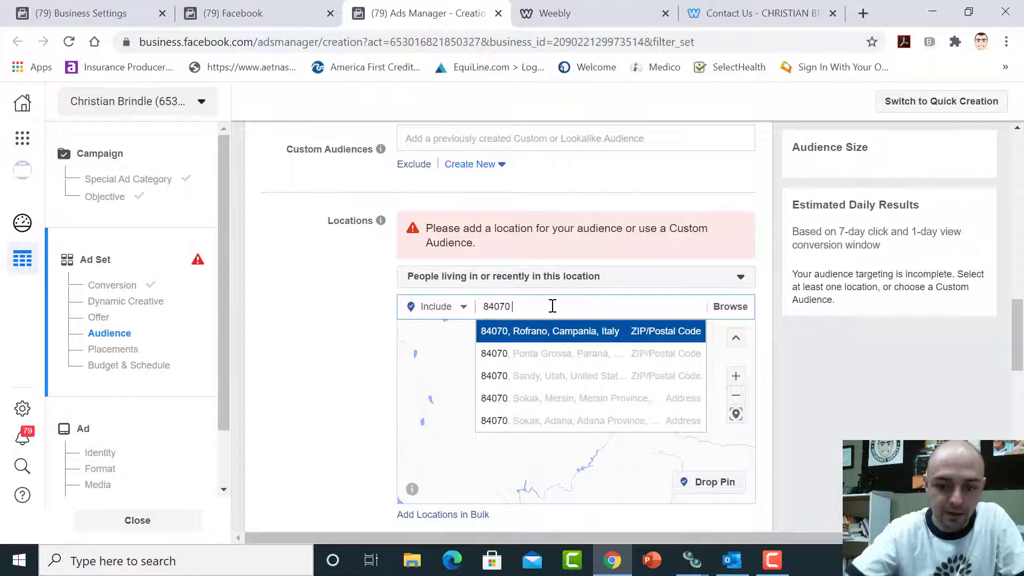
text(u)
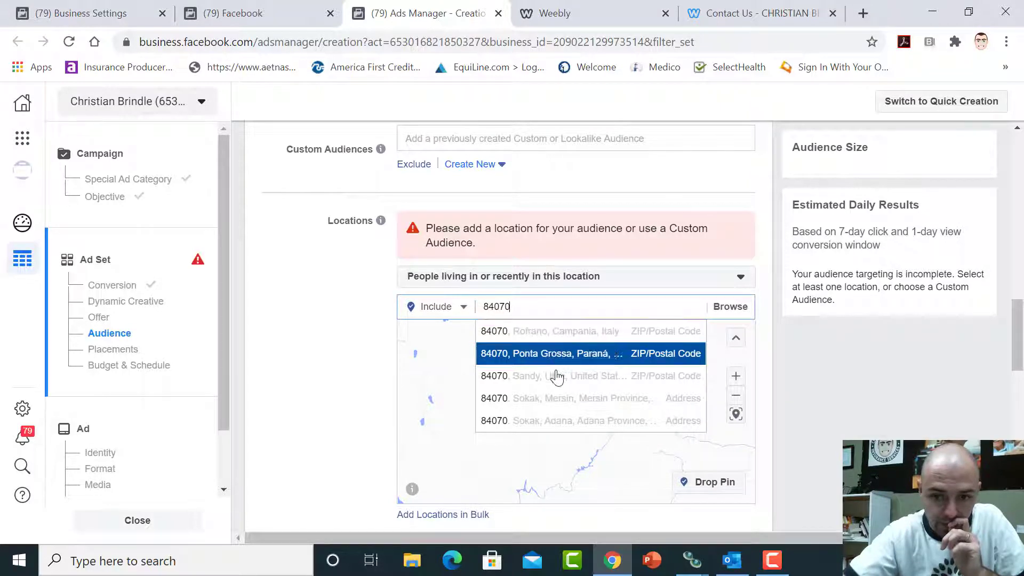
click(556, 376)
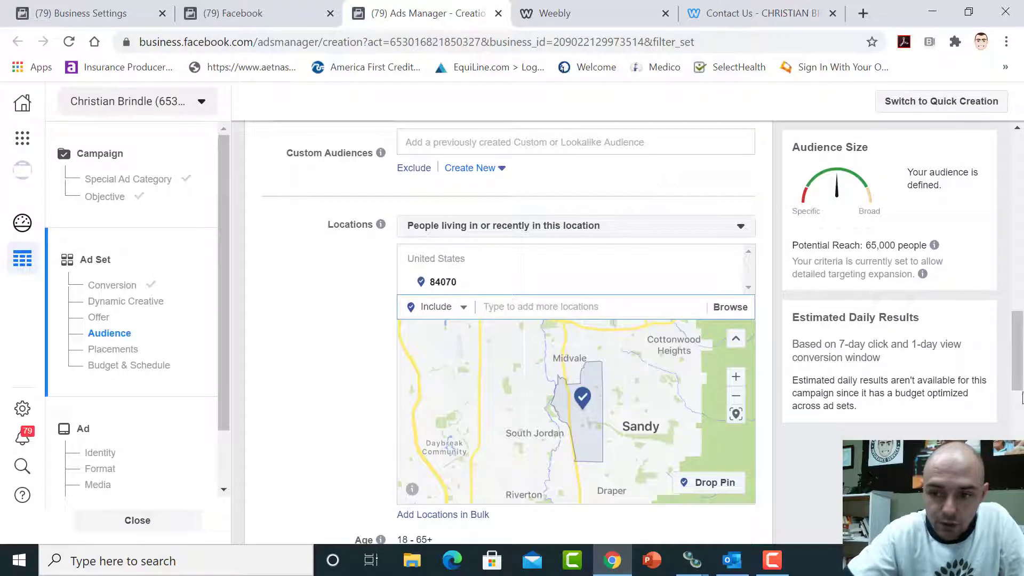
Add ZIP code 84096 as a second audience location
mouse_move(1019, 364)
mouse_down()
mouse_move(1020, 398)
mouse_move(1020, 369)
mouse_up()
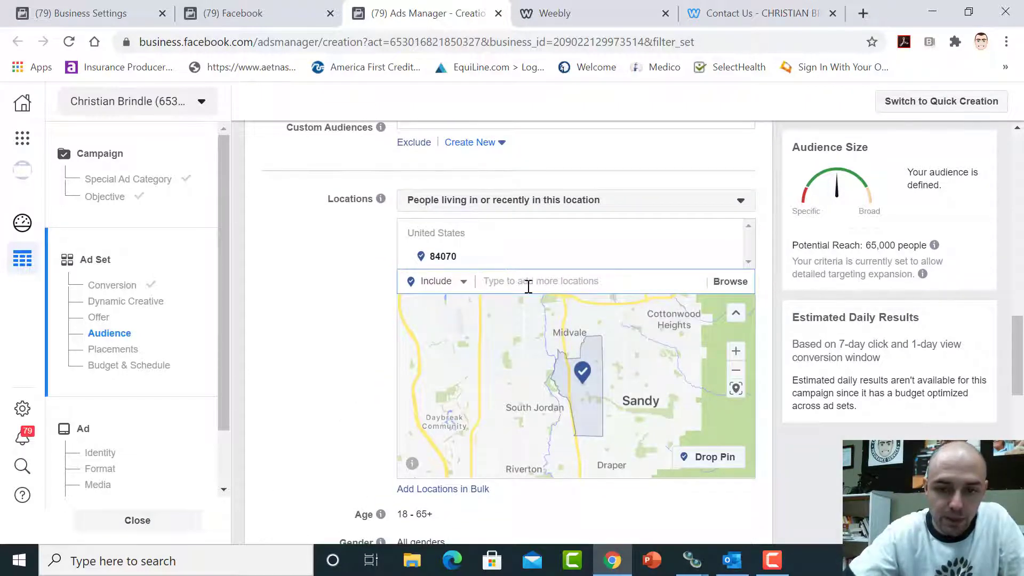
text(84096)
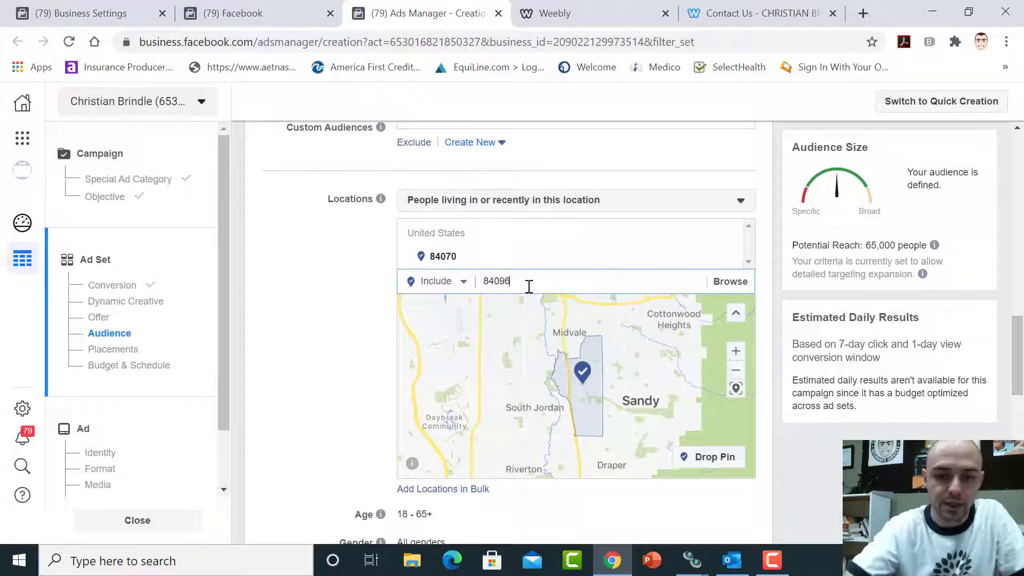
click(528, 308)
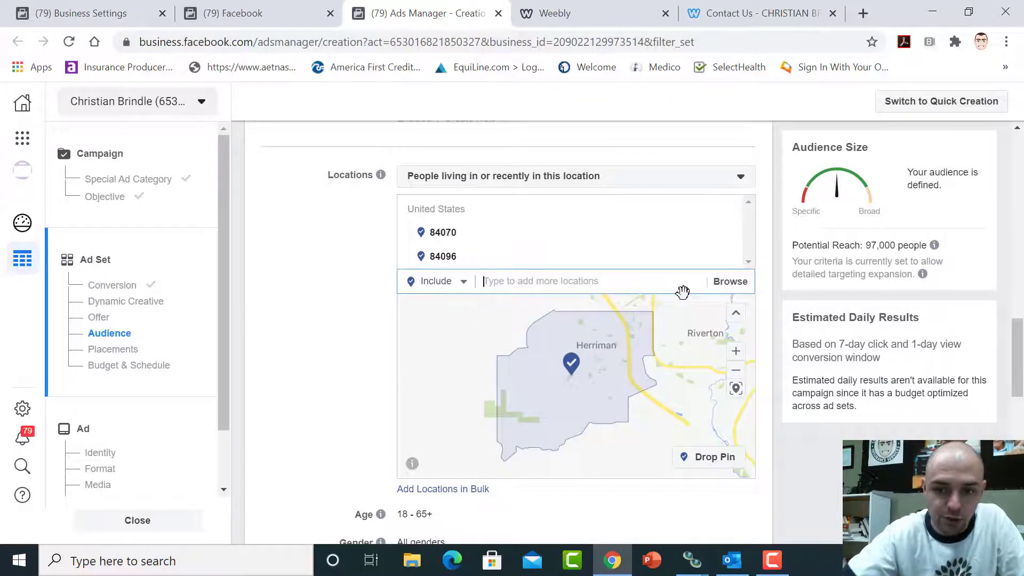
Remove ZIP codes 84096 and 84070 and target the whole state of Utah again
mouse_move(612, 259)
click(728, 261)
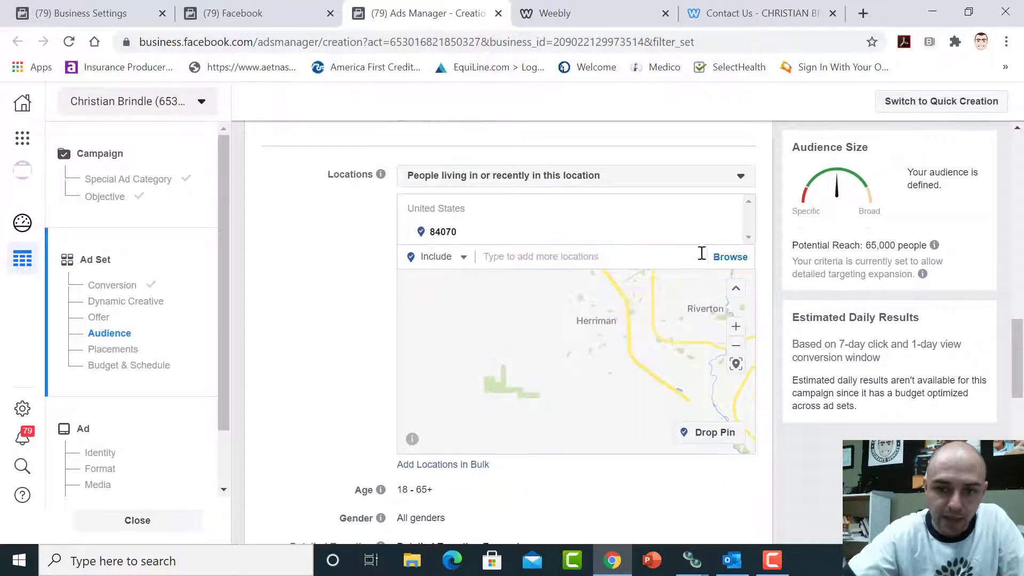
click(727, 231)
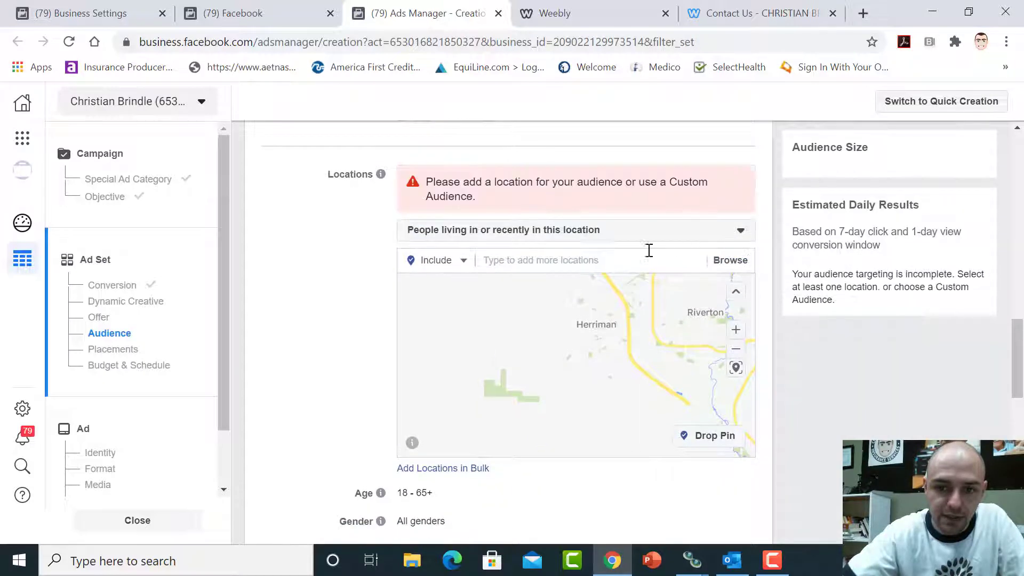
click(544, 261)
text(utah)
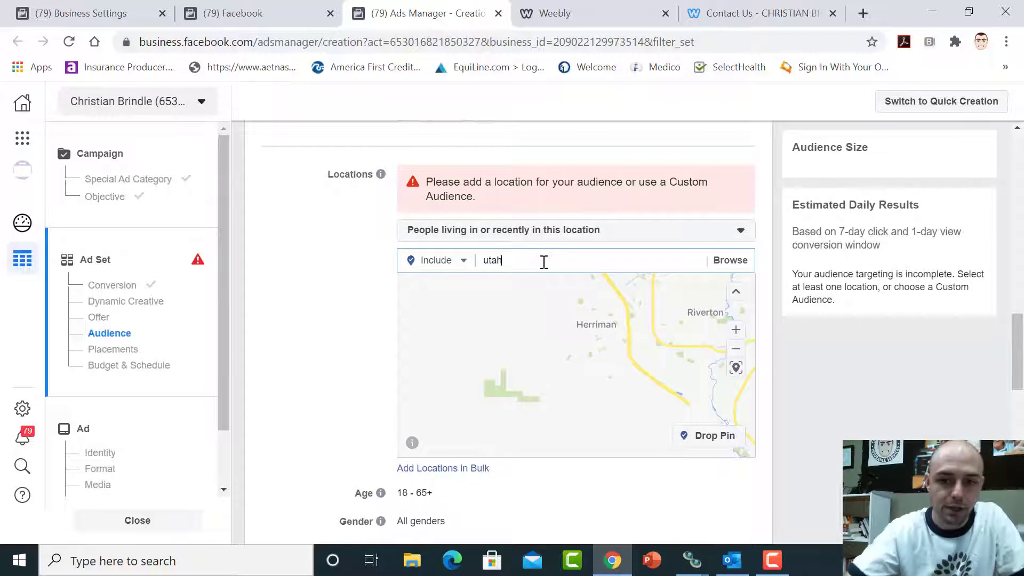
click(540, 288)
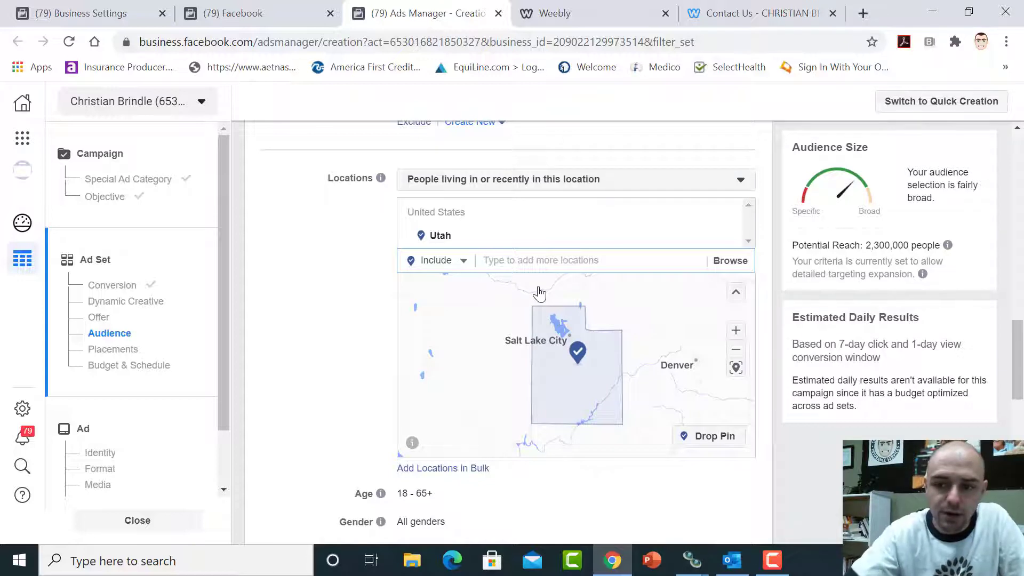
Limit the Utah location targeting to people living in this location
scroll(1021, 376, down, 2)
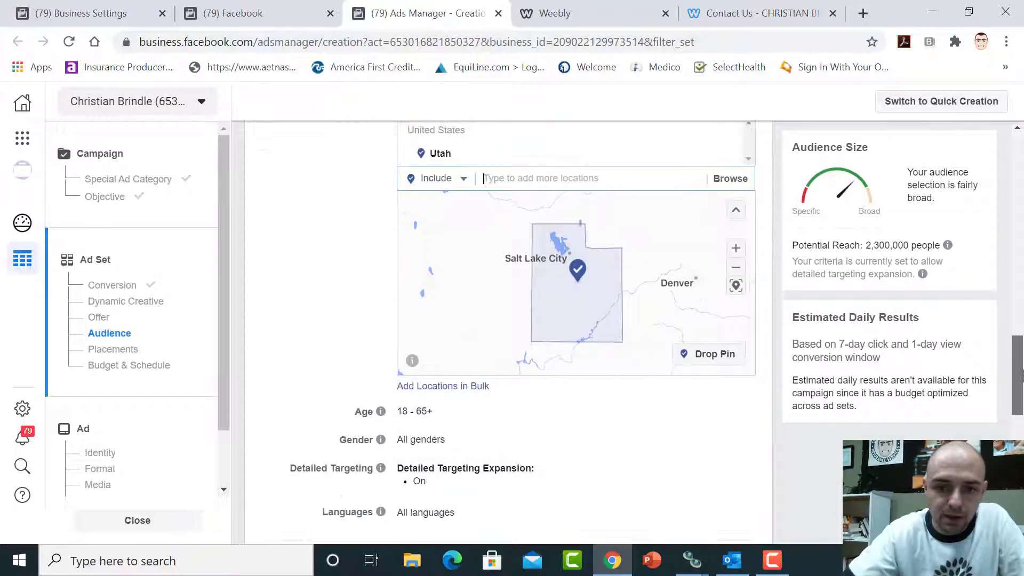
scroll(1021, 376, up, 3)
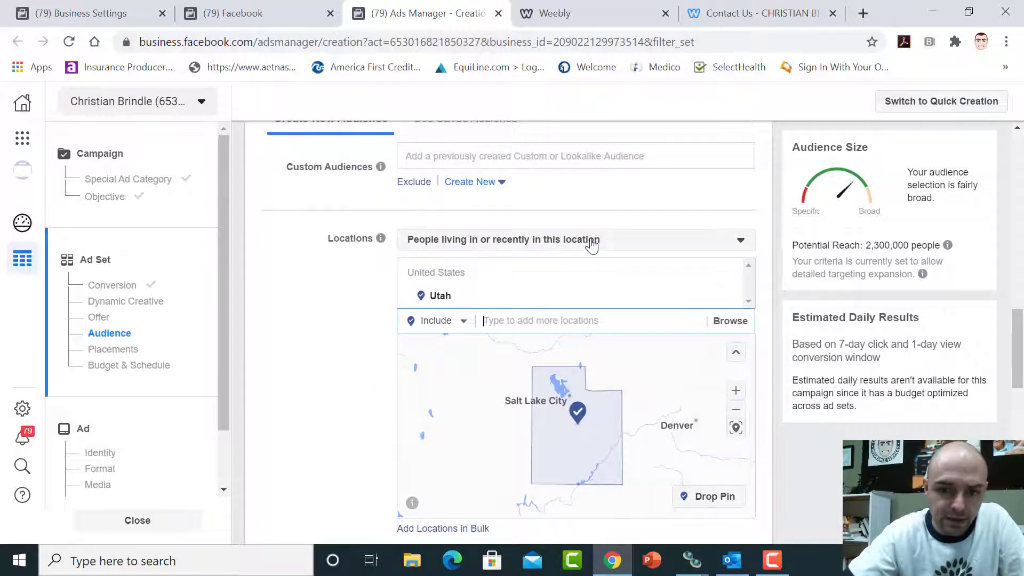
click(592, 245)
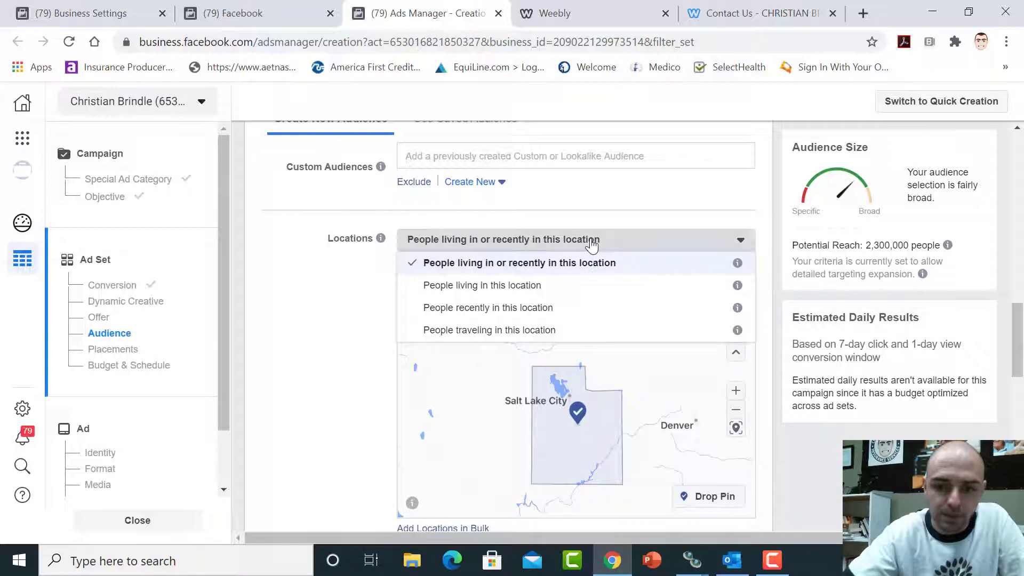
click(492, 288)
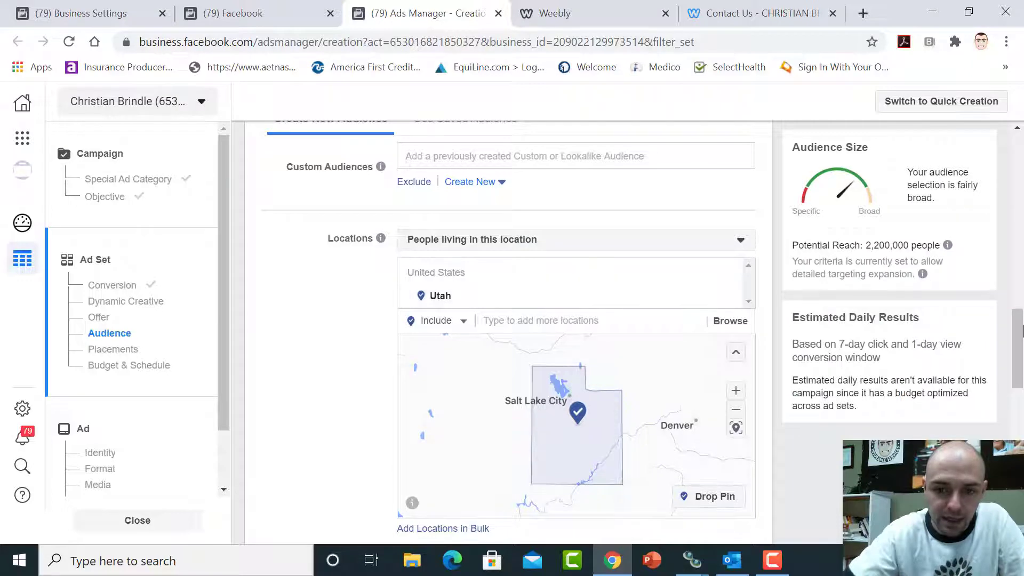
Set the audience's minimum age to 65, keeping 65+ as the maximum
scroll(522, 285, down, 5)
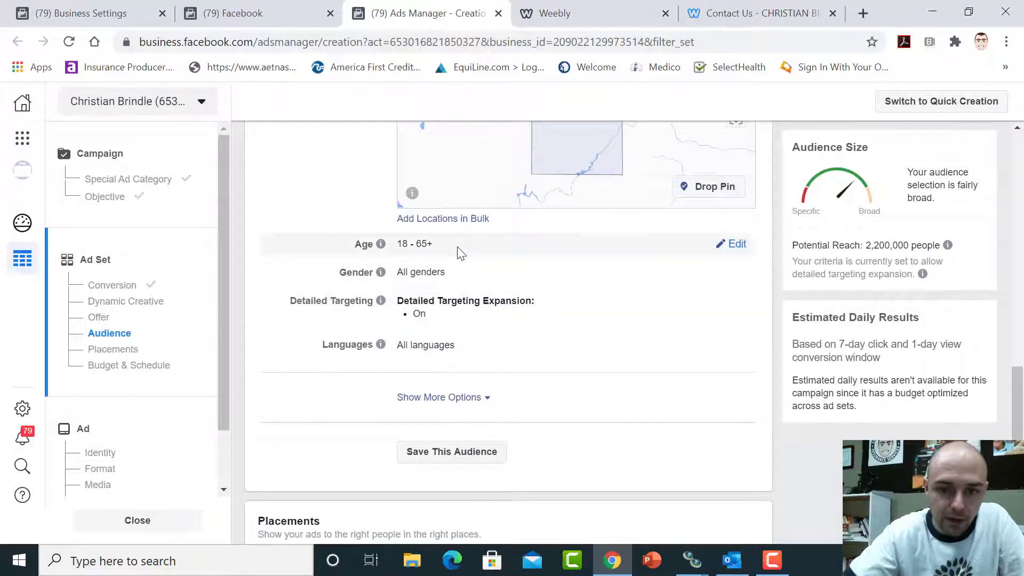
click(737, 248)
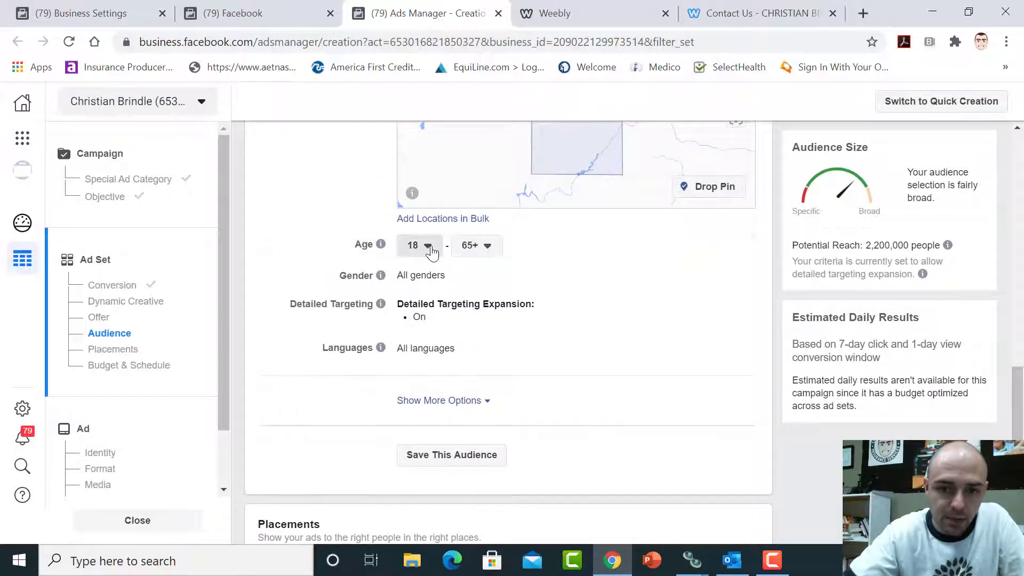
click(430, 250)
scroll(437, 346, down, 2)
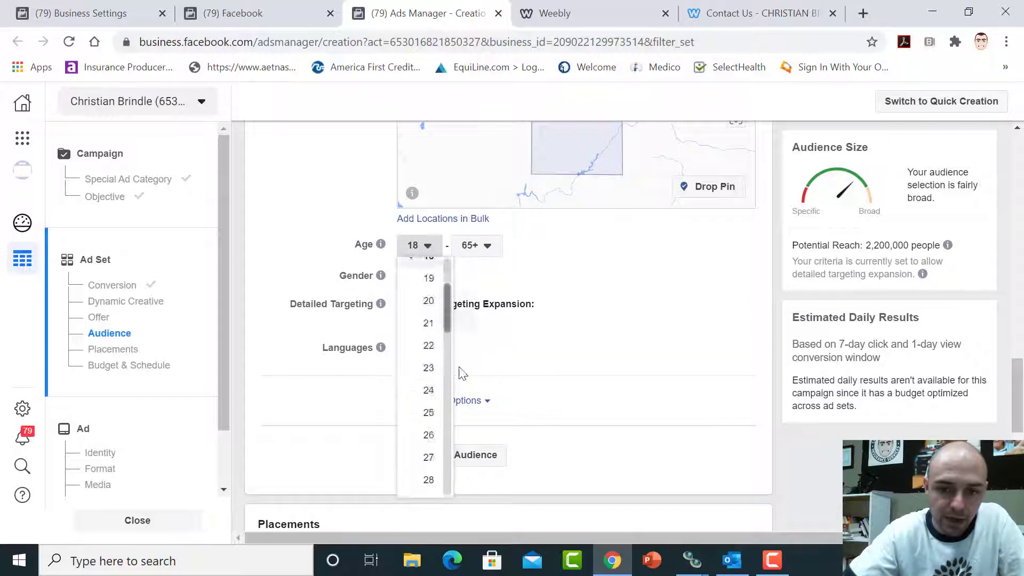
drag(459, 368, 430, 490)
click(430, 489)
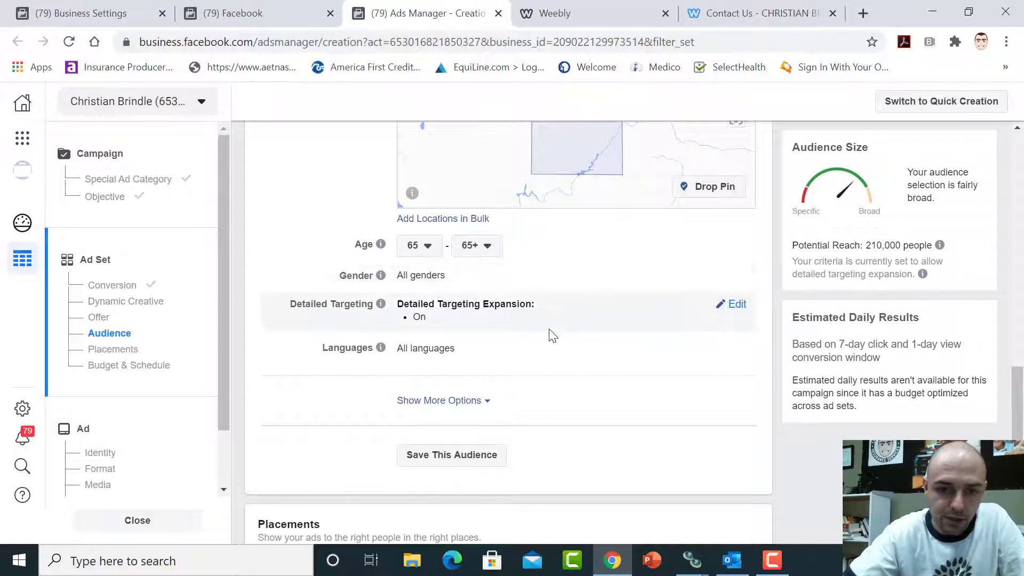
Add the Retirement and Grandchild interests to the audience's detailed targeting
click(736, 313)
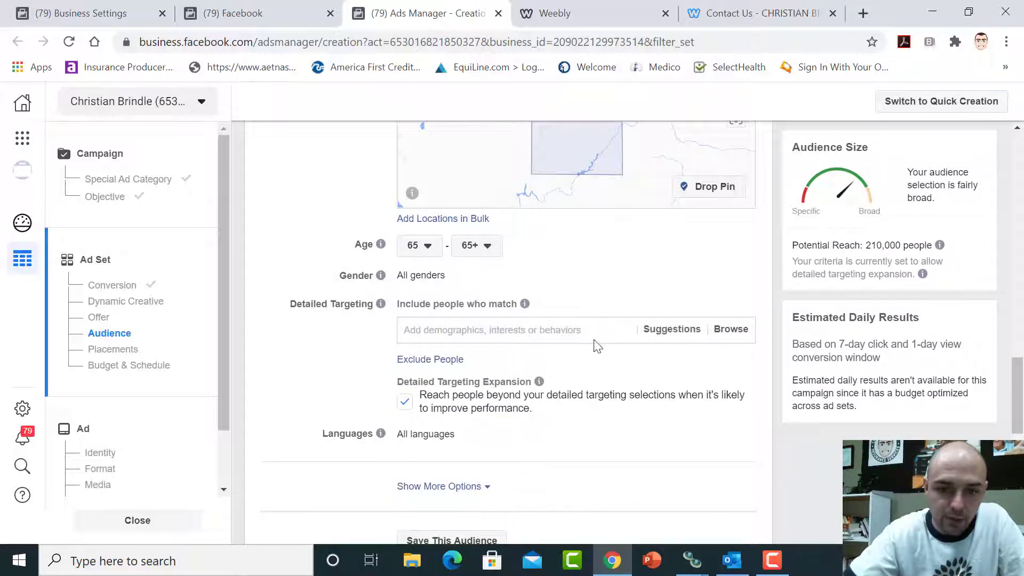
click(496, 327)
text(retirement)
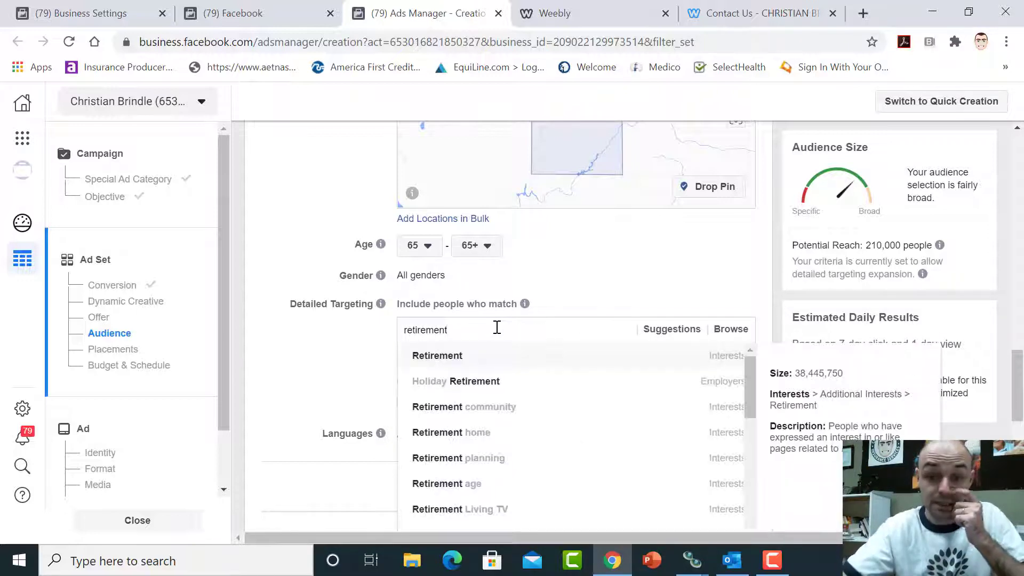
click(462, 357)
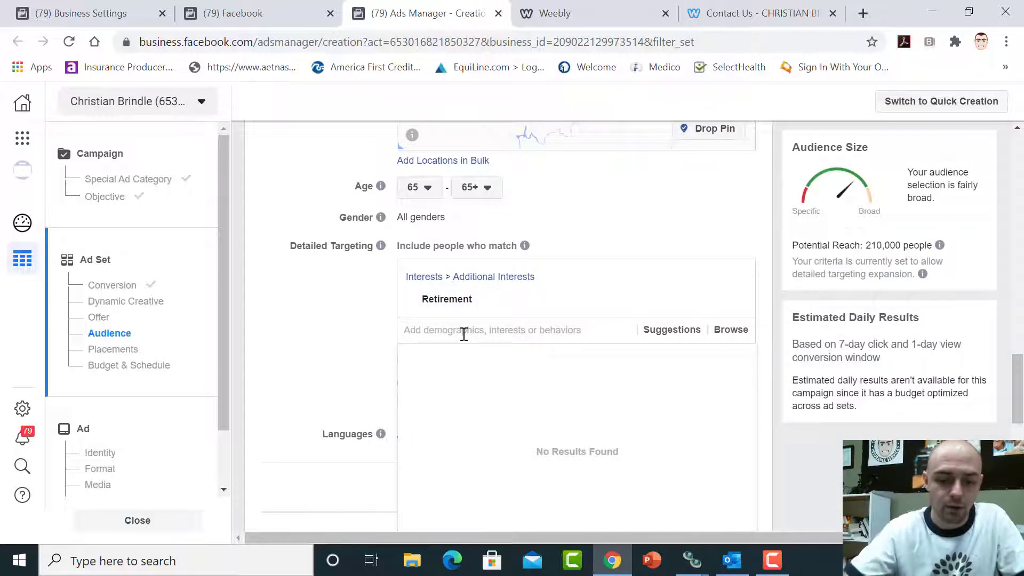
text(grand)
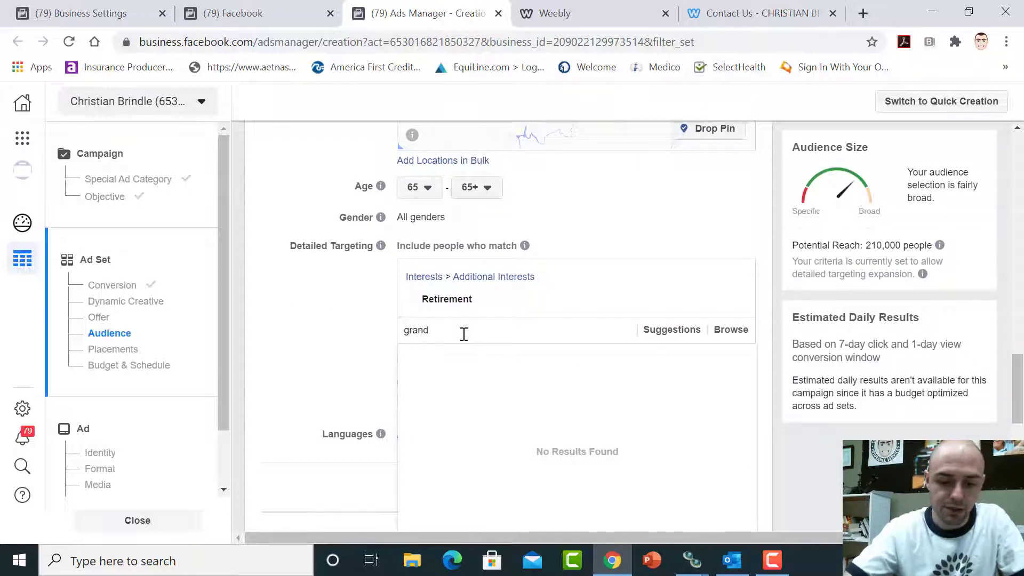
text(children)
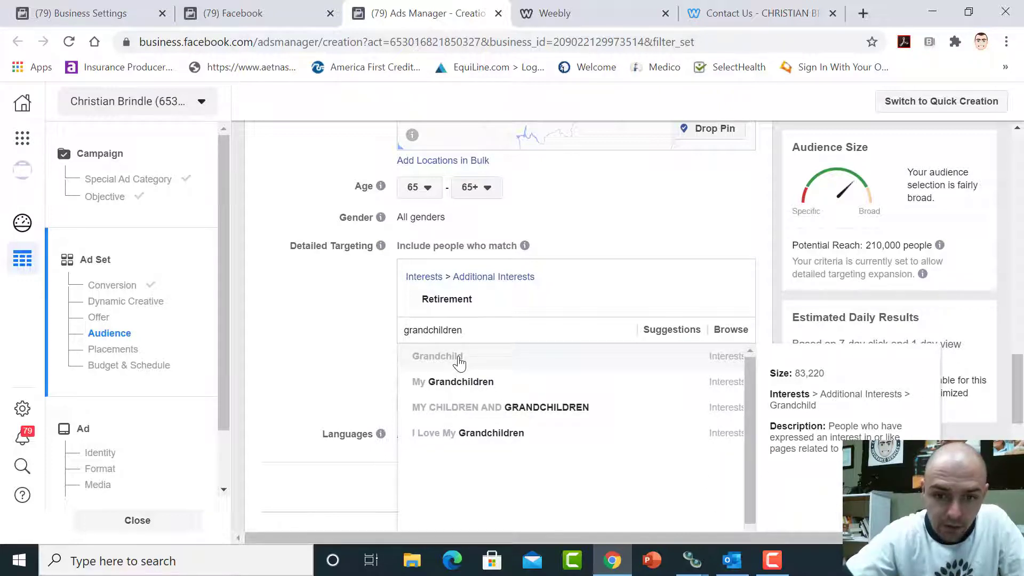
click(459, 358)
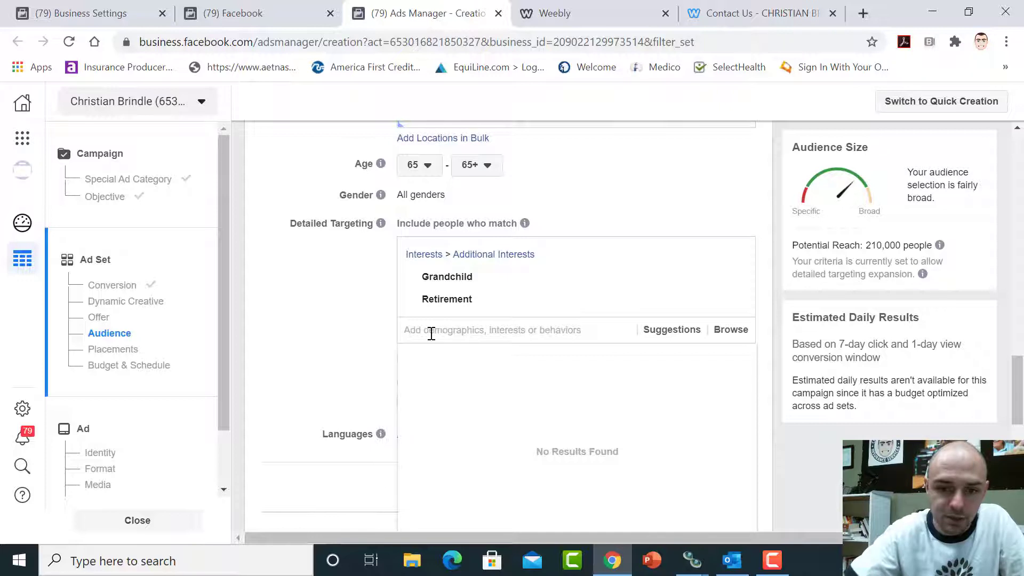
click(282, 302)
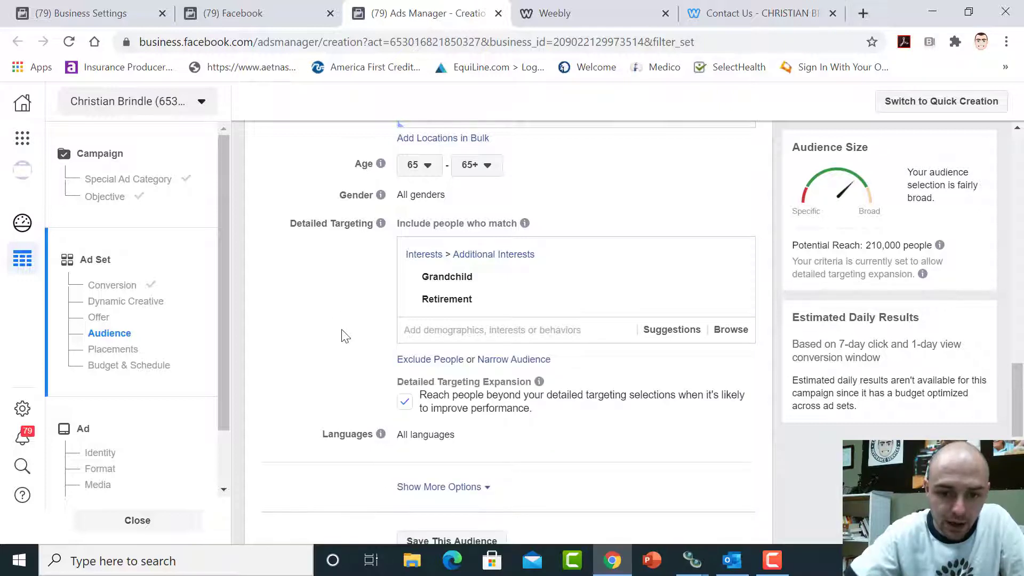
Set the audience's language to English (All)
click(739, 436)
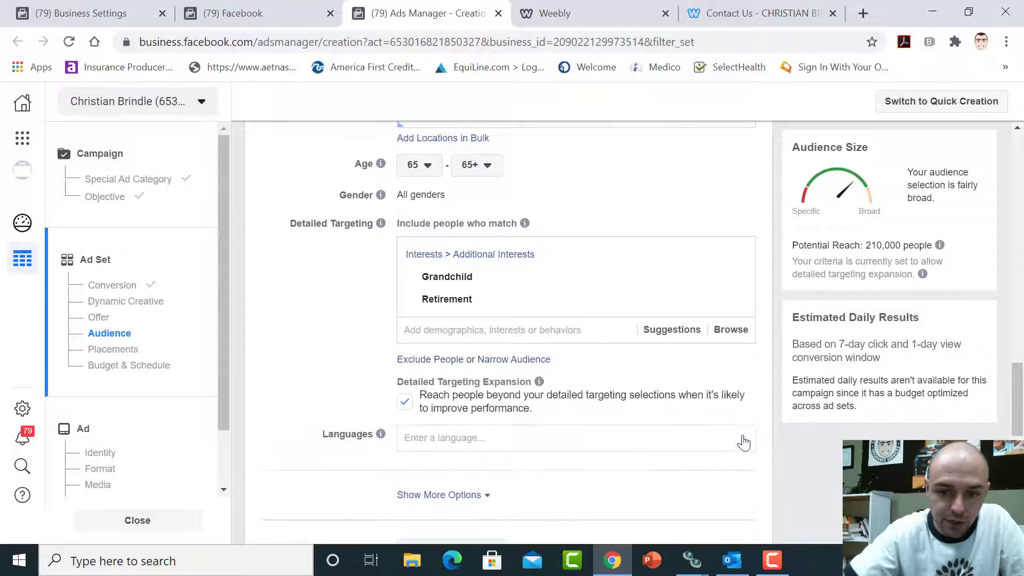
click(542, 440)
text(en)
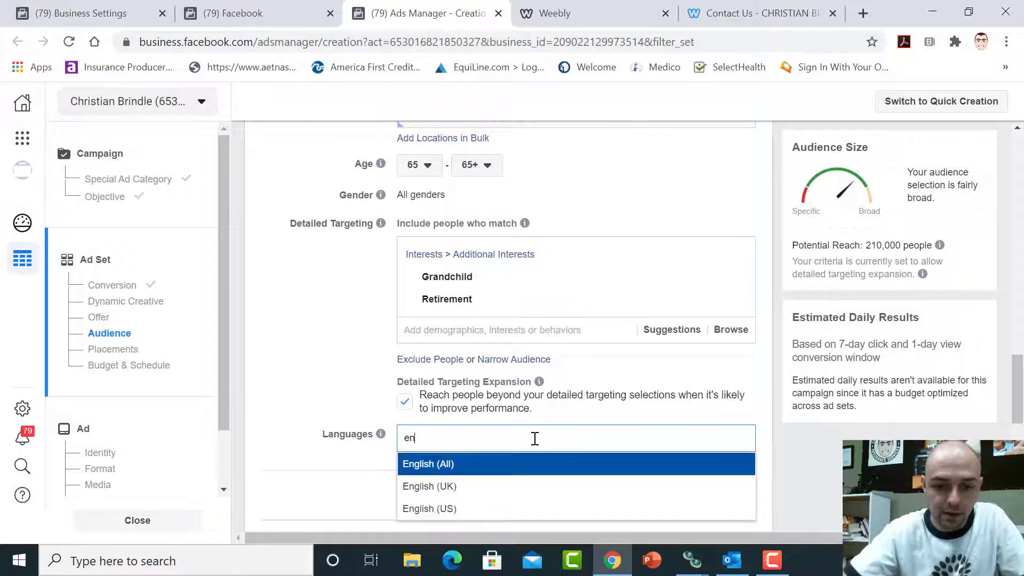
click(448, 467)
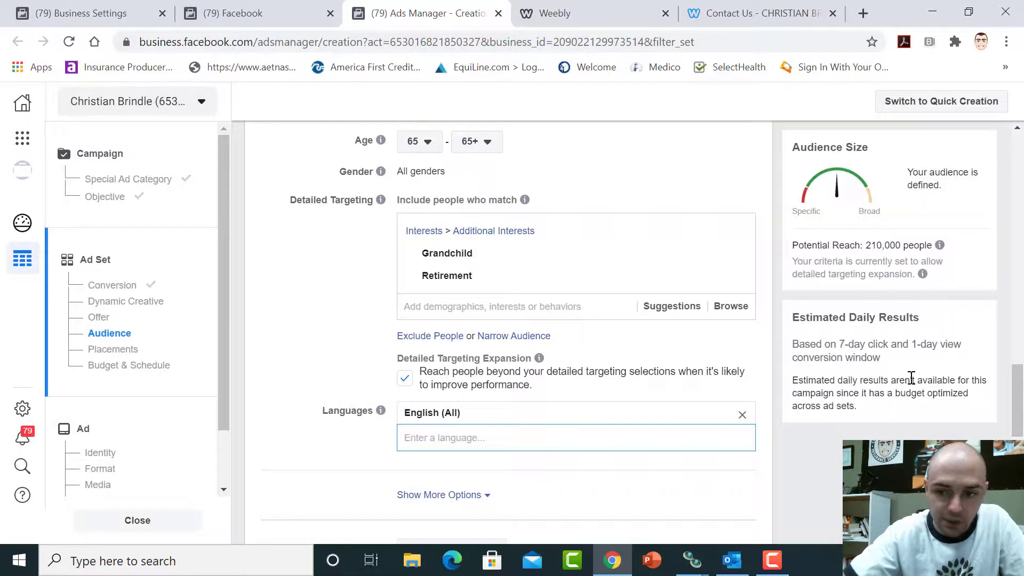
Open an additional must-also-match condition for the audience and turn off Detailed Targeting Expansion
mouse_move(1021, 400)
mouse_down()
mouse_move(1022, 357)
mouse_move(1021, 419)
mouse_up()
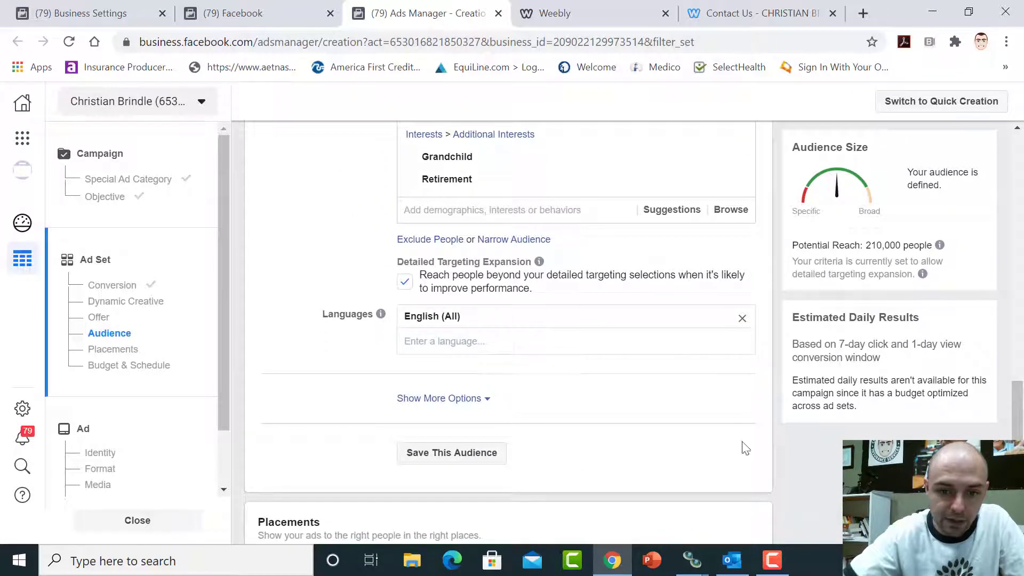
click(465, 400)
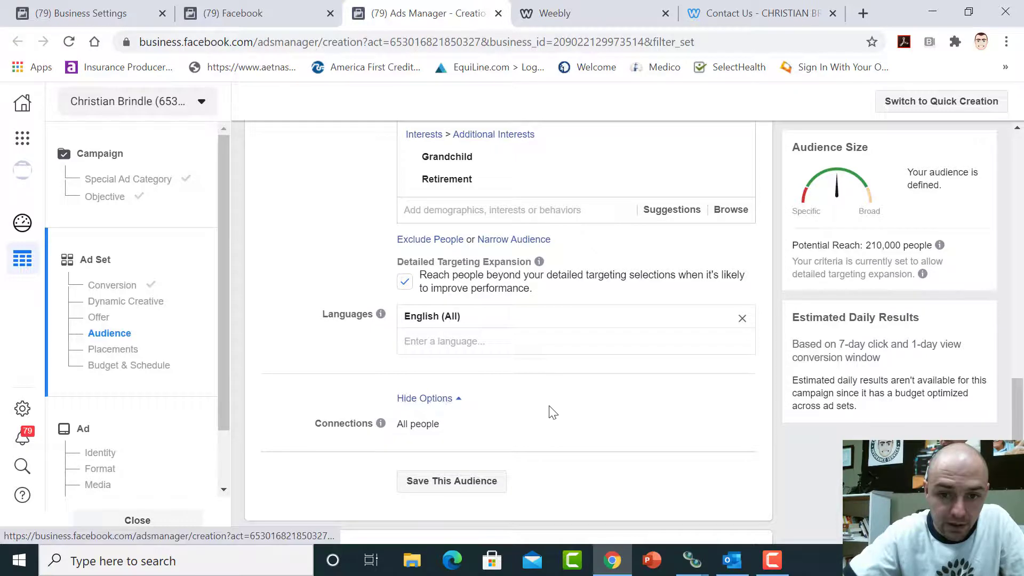
scroll(717, 381, up, 1)
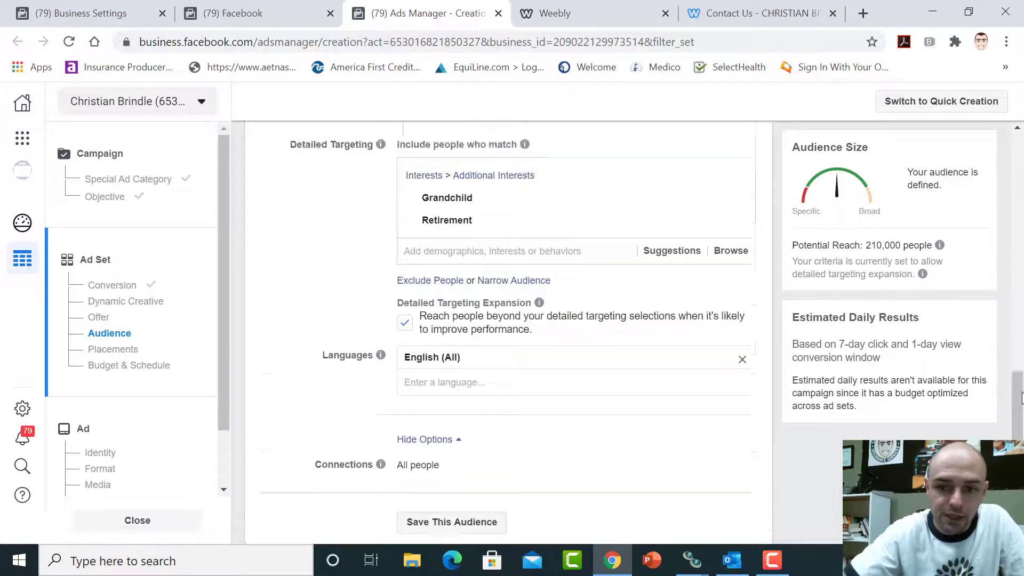
click(427, 293)
click(426, 294)
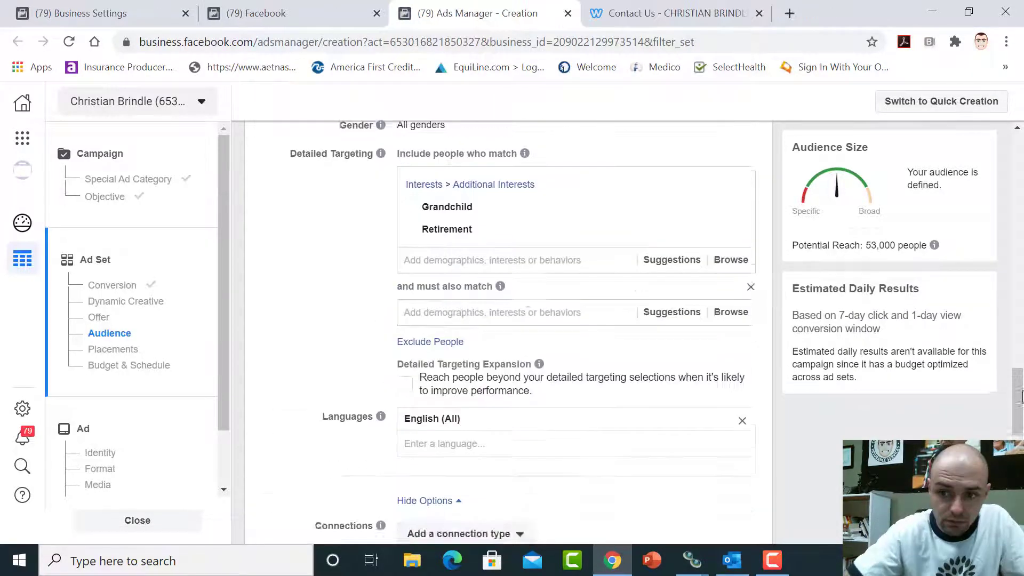
Add a Facebook Pages connection that excludes people who like the insurance services business Page
drag(1022, 398, 1022, 422)
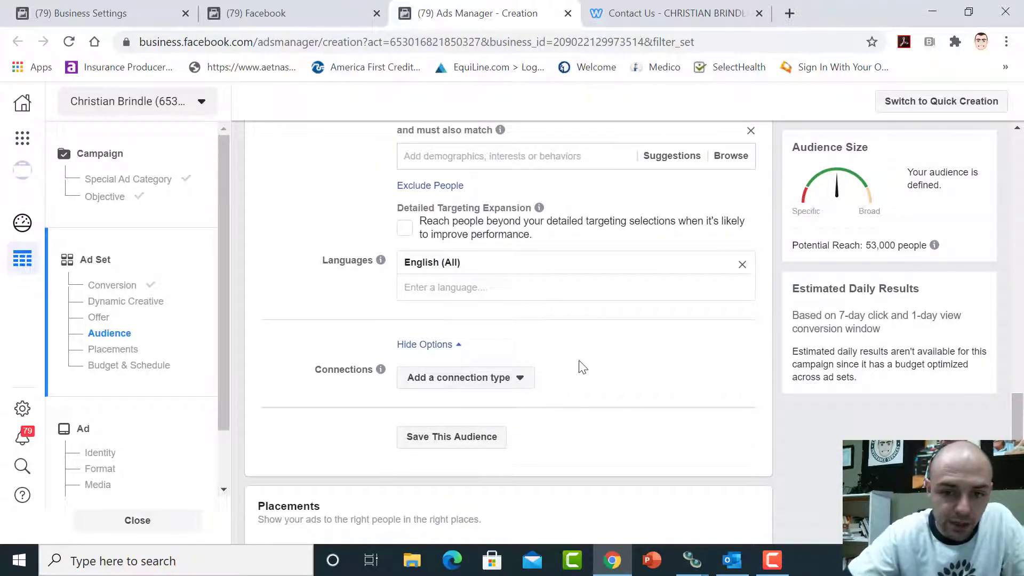
click(493, 380)
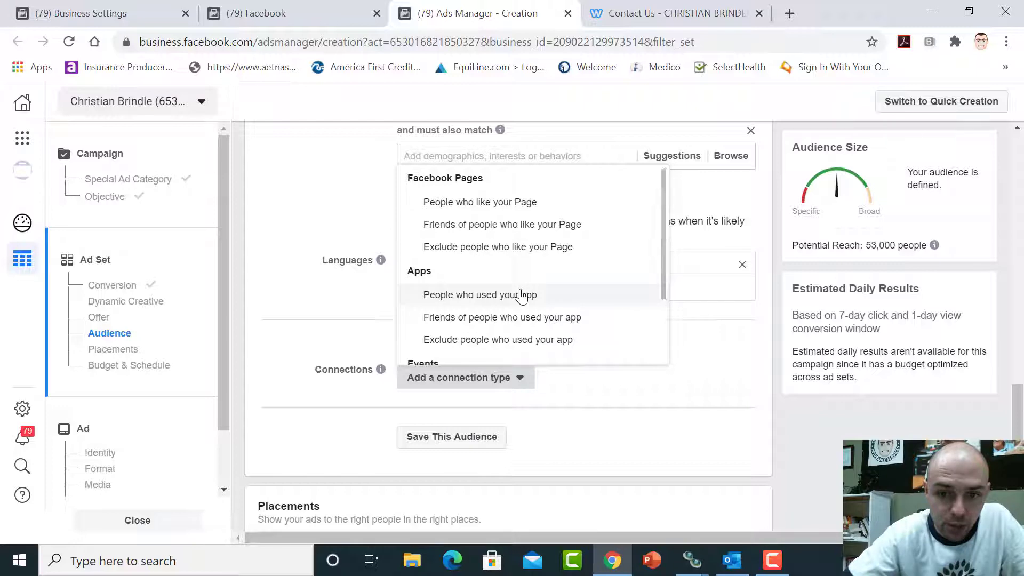
click(521, 251)
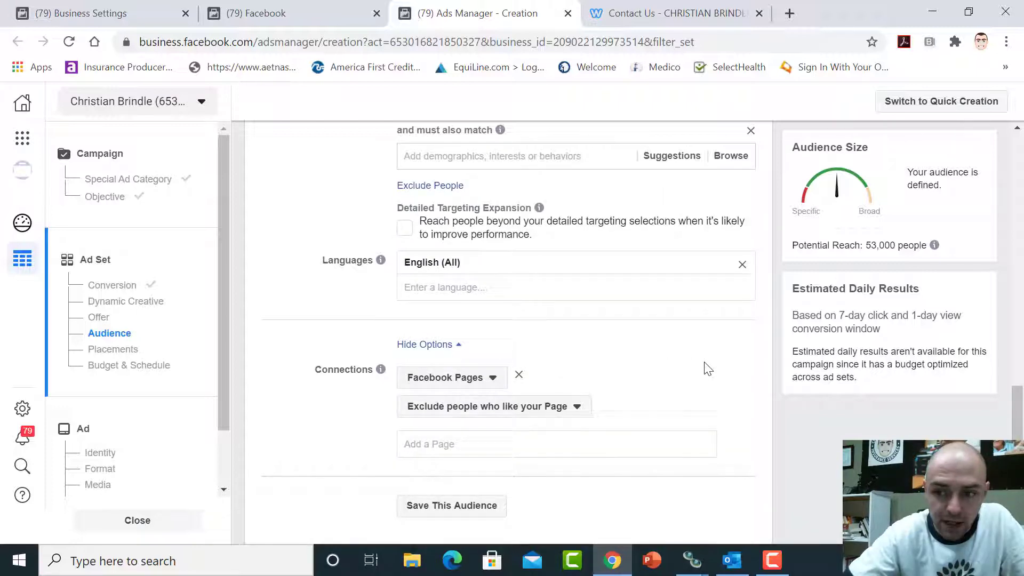
mouse_move(1023, 427)
mouse_down()
mouse_move(1023, 402)
mouse_move(1023, 435)
mouse_up()
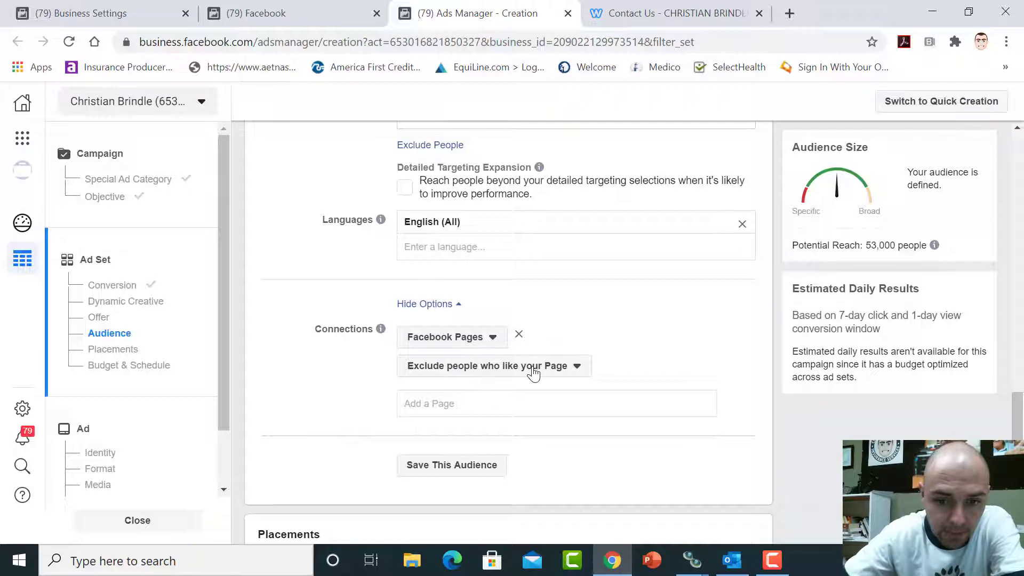
click(477, 403)
text(chris)
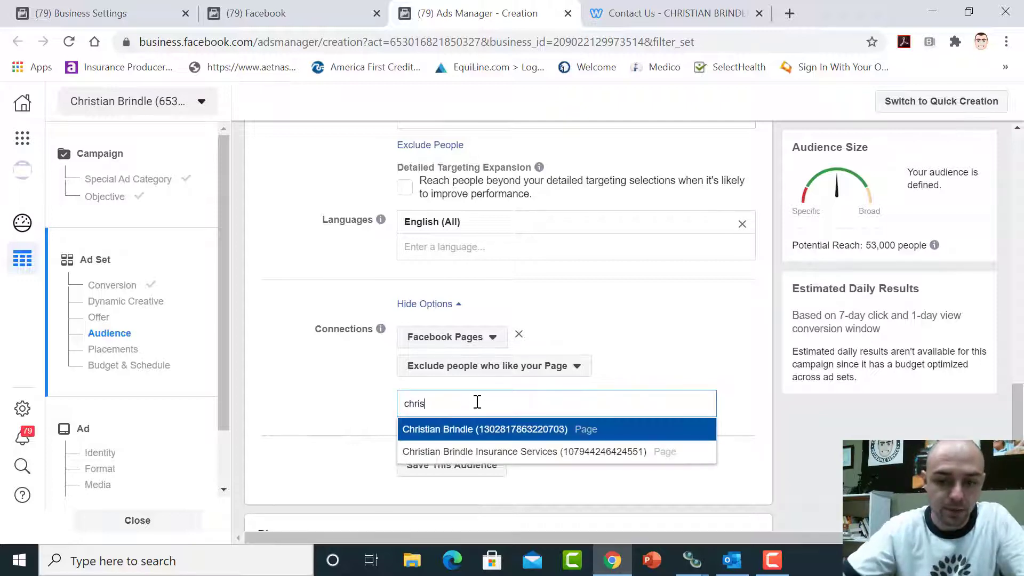
click(482, 451)
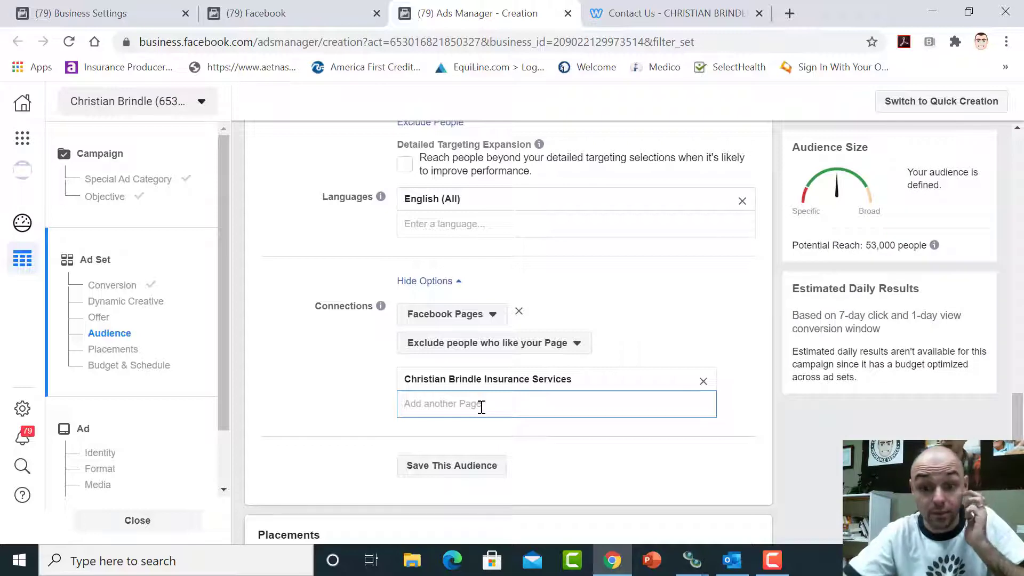
Check the audience's potential reach and add the state of Idaho as a second audience location
drag(1017, 417, 1013, 352)
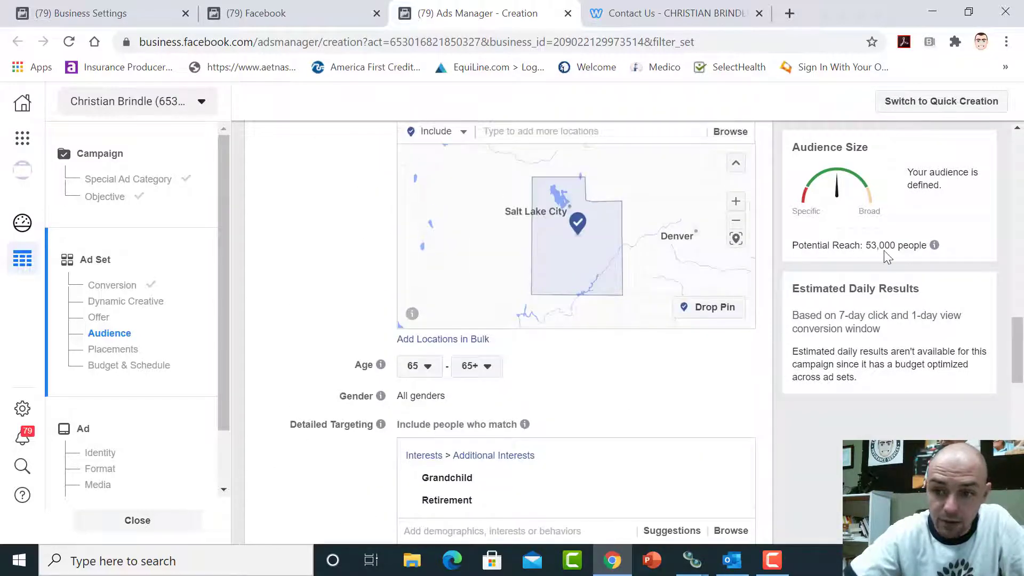
drag(885, 246, 921, 246)
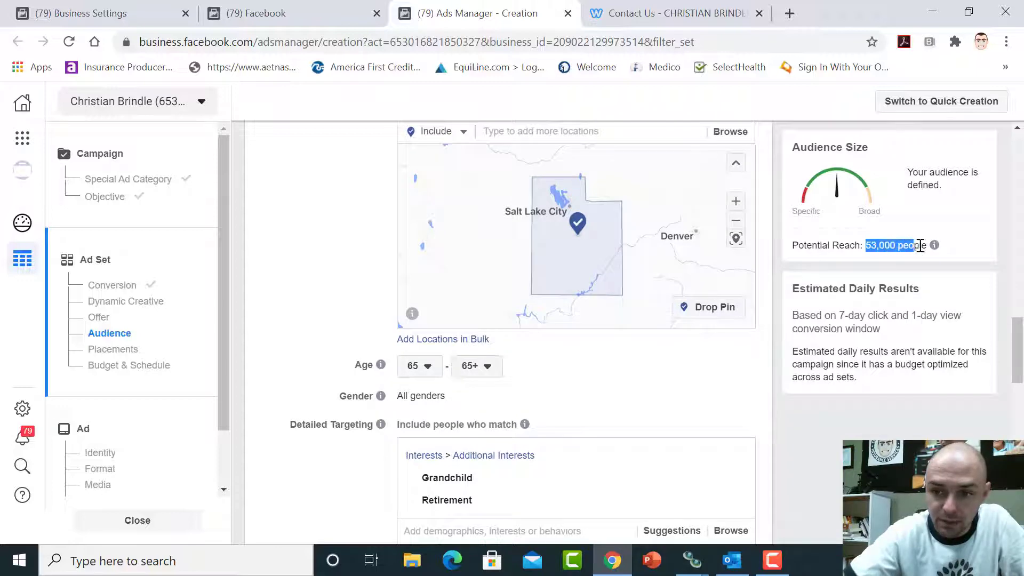
click(942, 427)
drag(1018, 348, 1020, 293)
scroll(635, 259, down, 5)
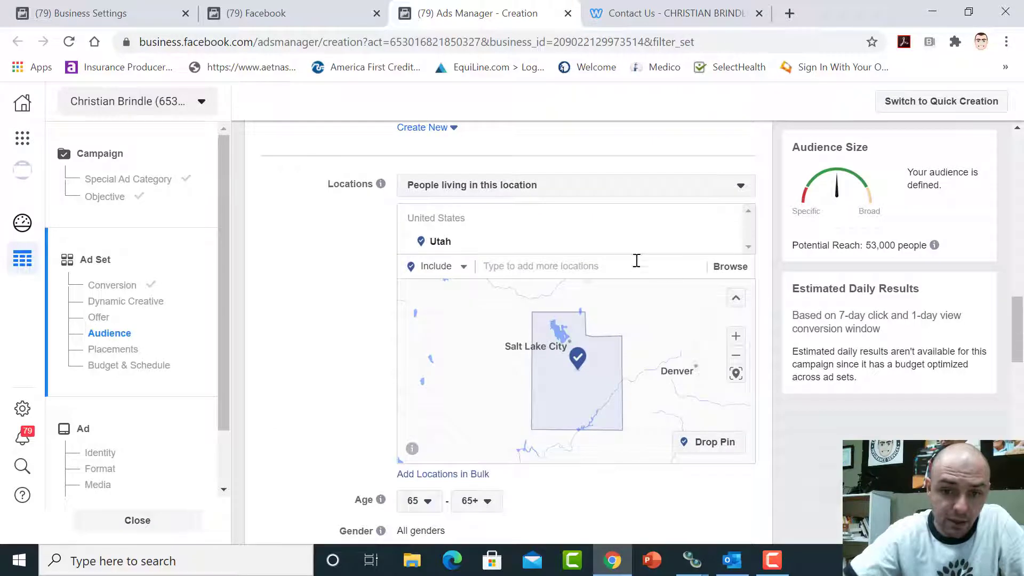
click(569, 261)
text(id)
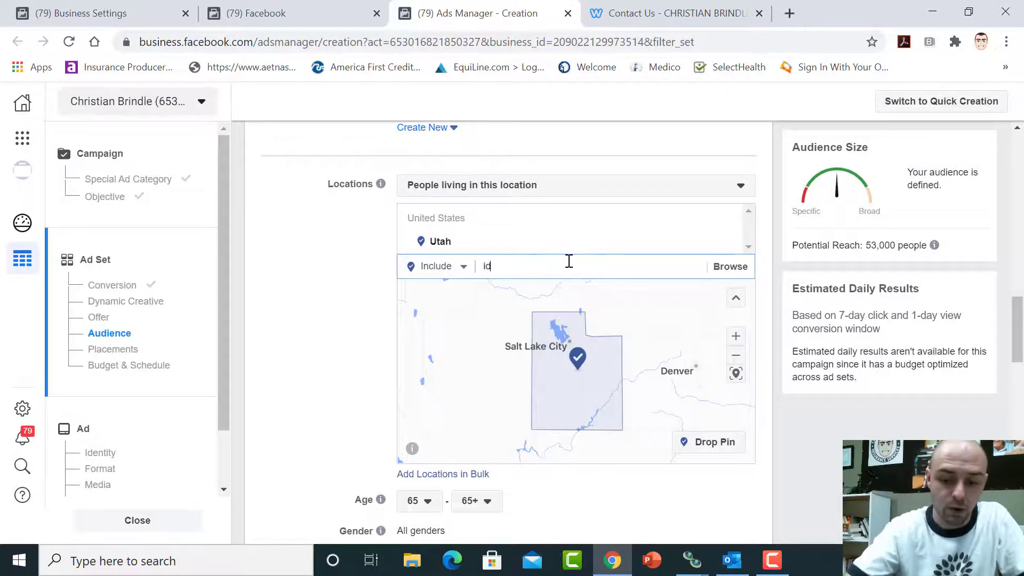
text(aho)
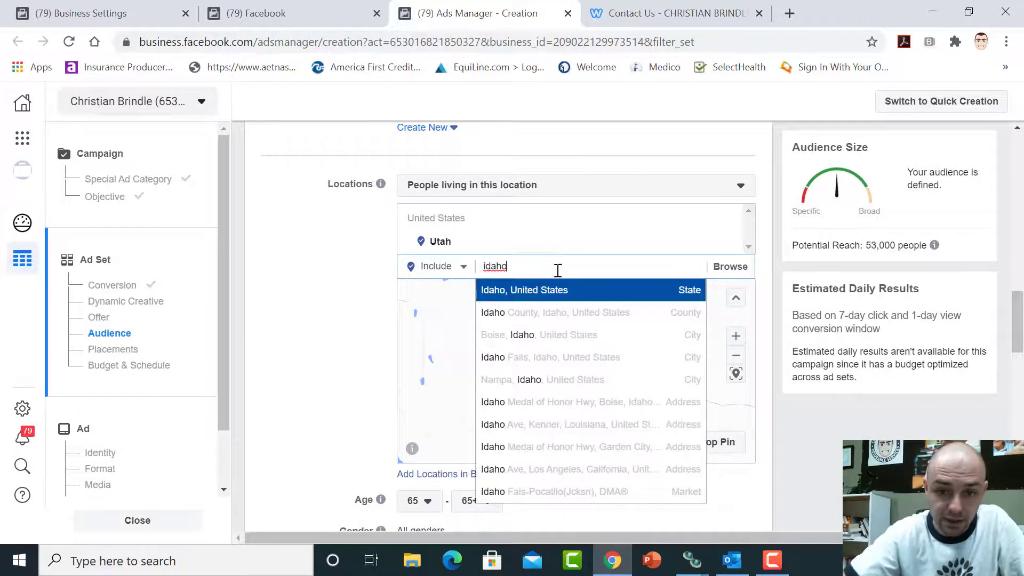
click(544, 292)
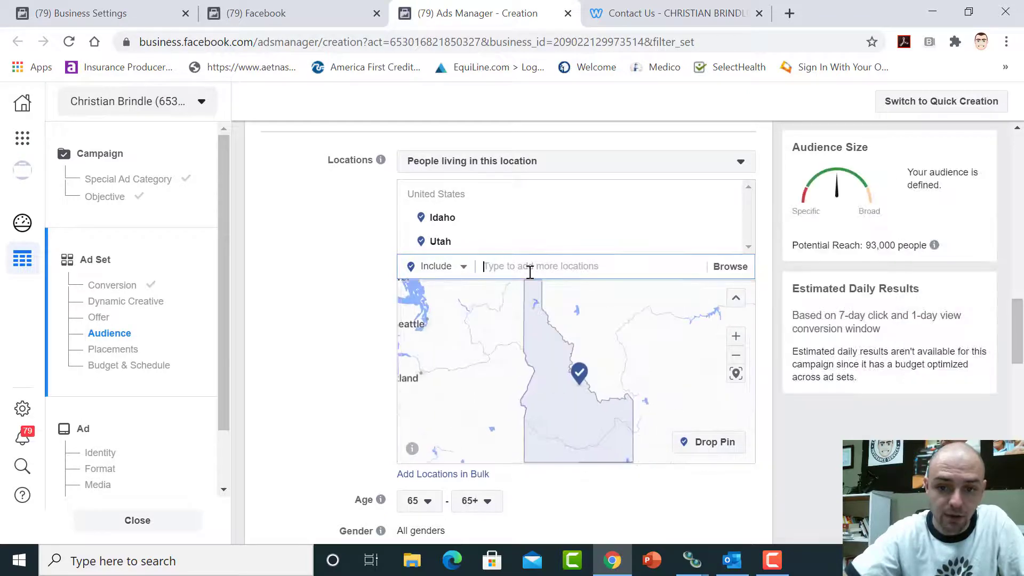
Add the states of Colorado and Texas to the included audience locations
text(colorado)
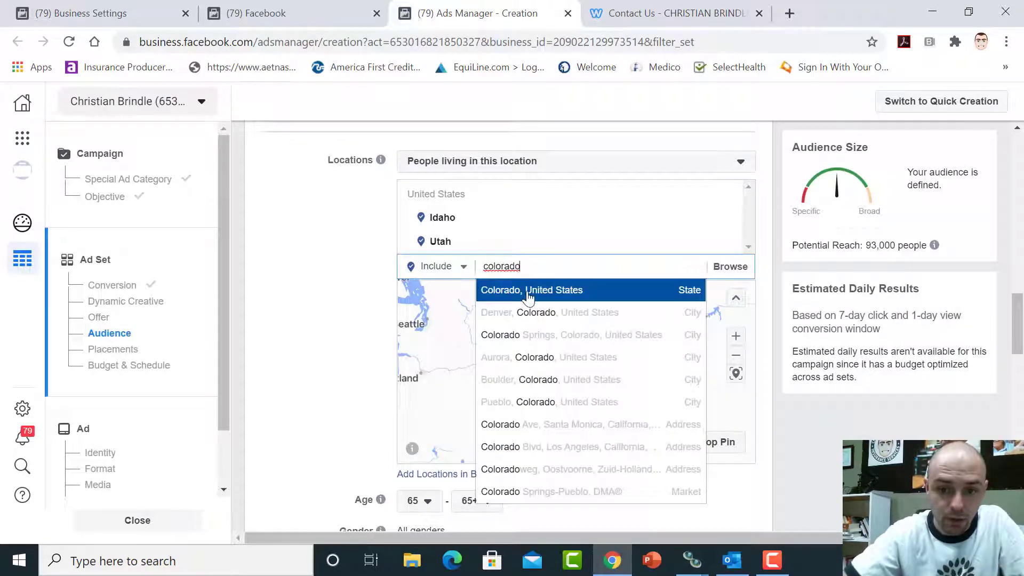
click(526, 286)
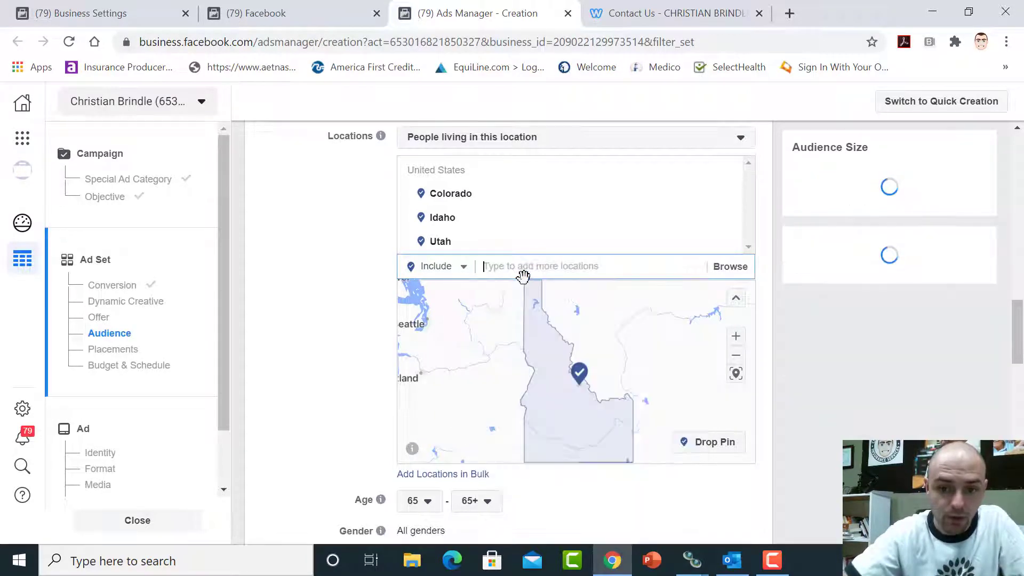
text(texas)
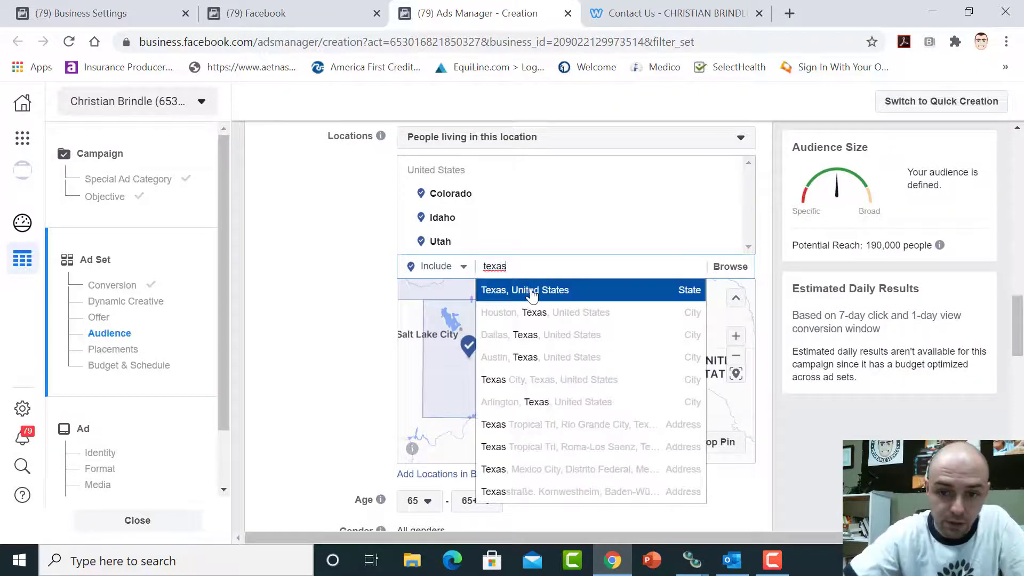
click(532, 291)
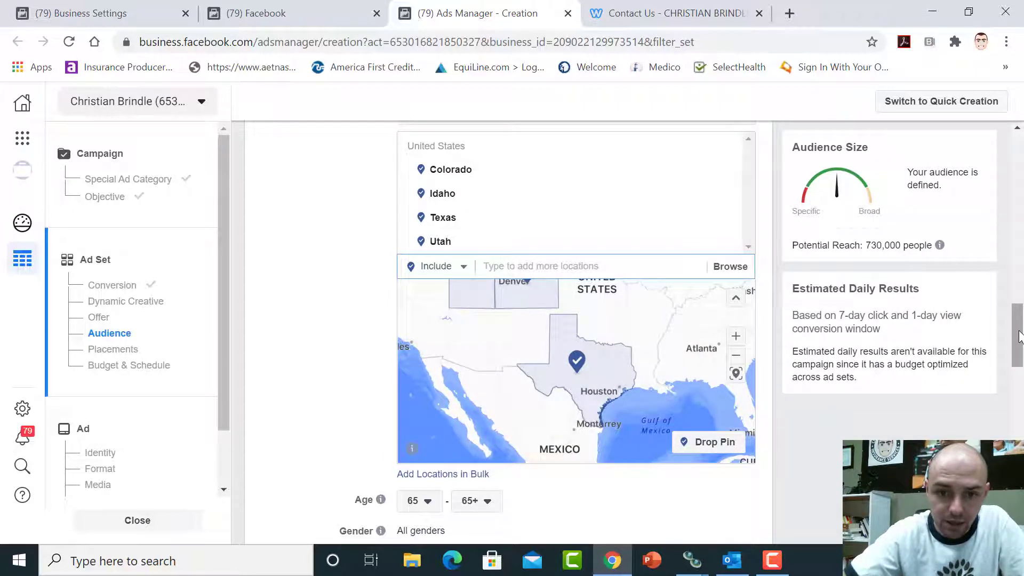
Schedule the ad set with a start date of Sep 3, 2020 and end date of Oct 3, 2020, and continue to the ad setup
drag(1018, 336, 1021, 473)
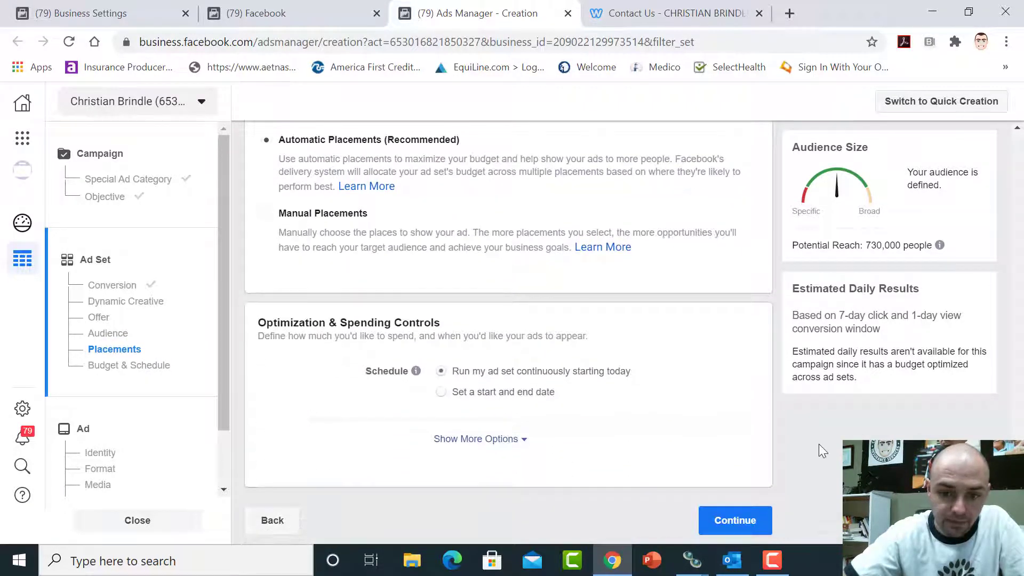
click(440, 392)
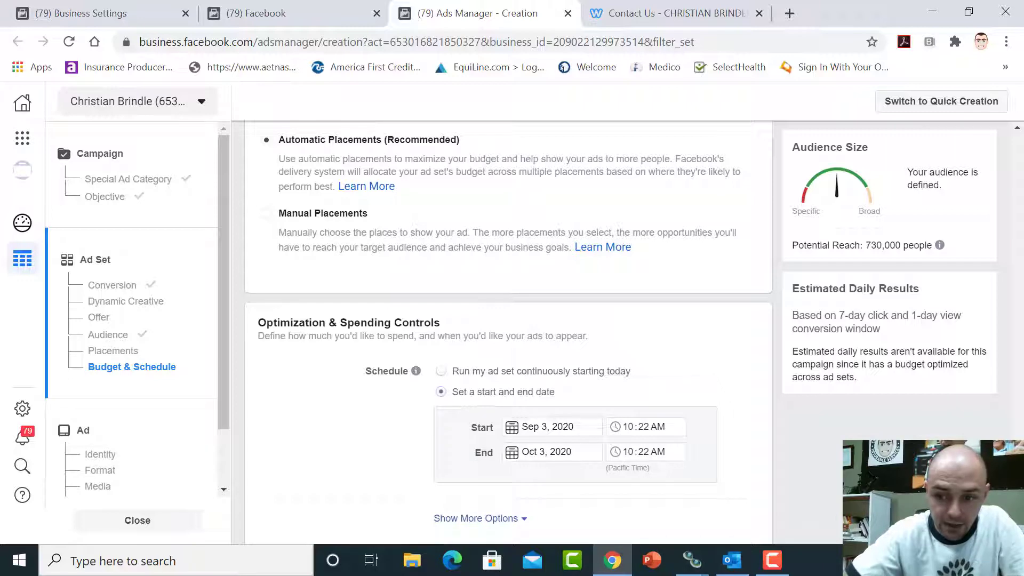
scroll(616, 453, down, 2)
click(735, 520)
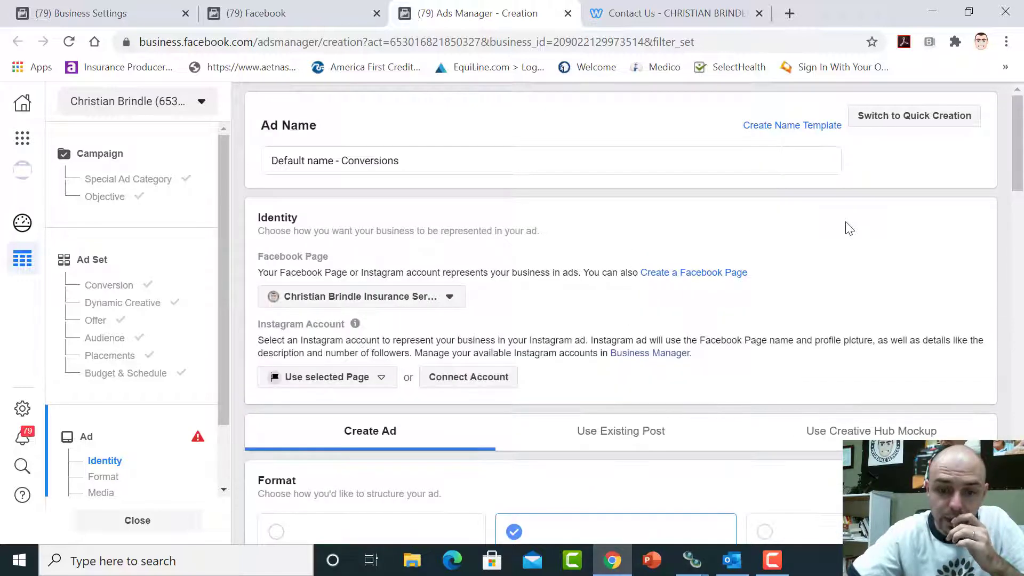
drag(1020, 132, 1020, 293)
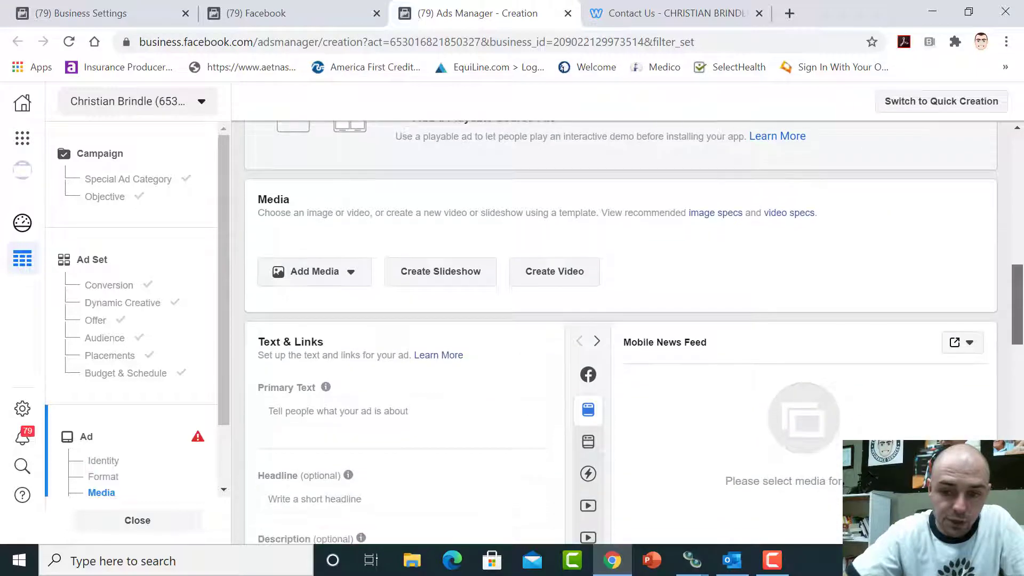
click(325, 272)
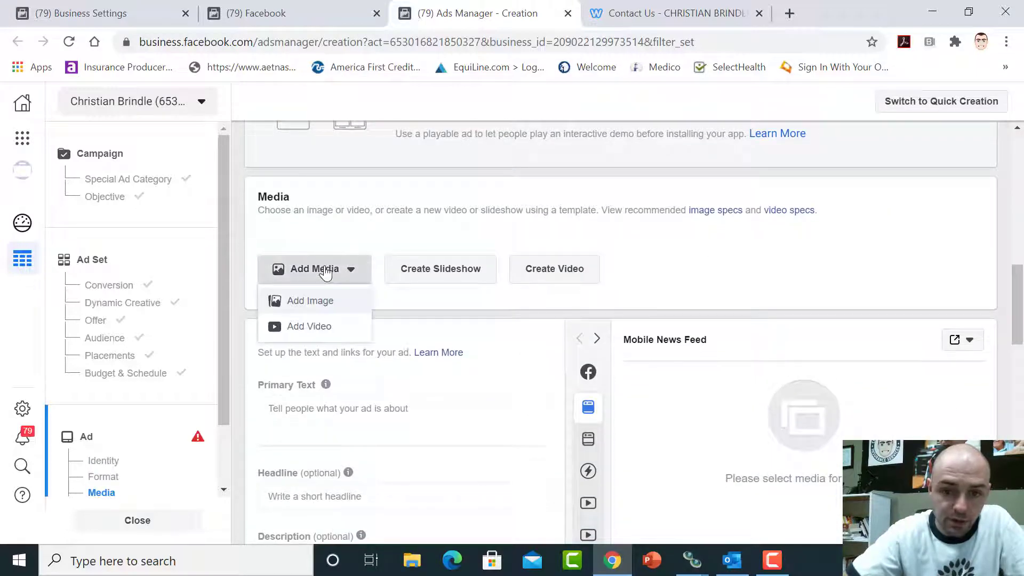
click(312, 328)
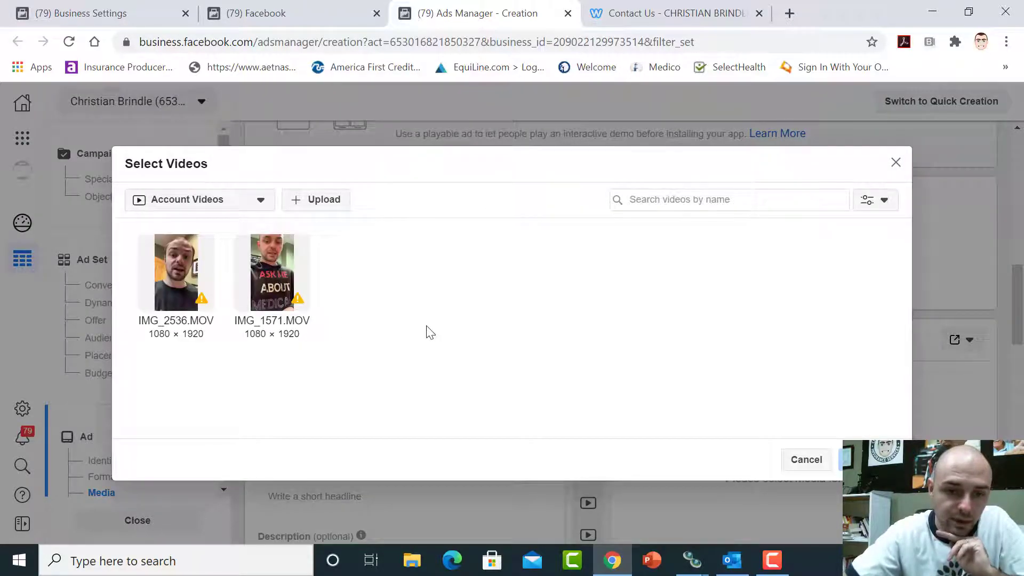
click(250, 201)
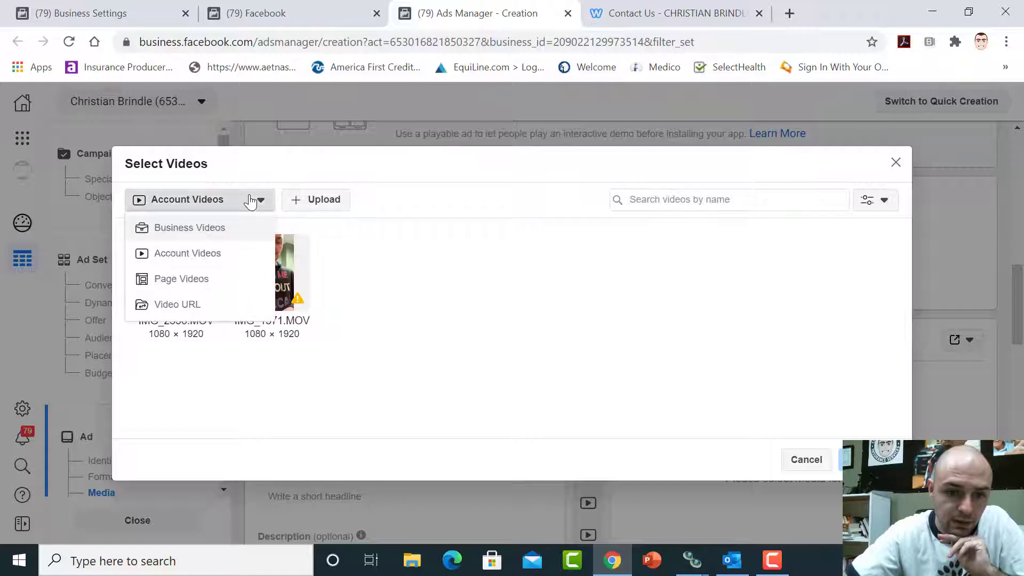
click(250, 200)
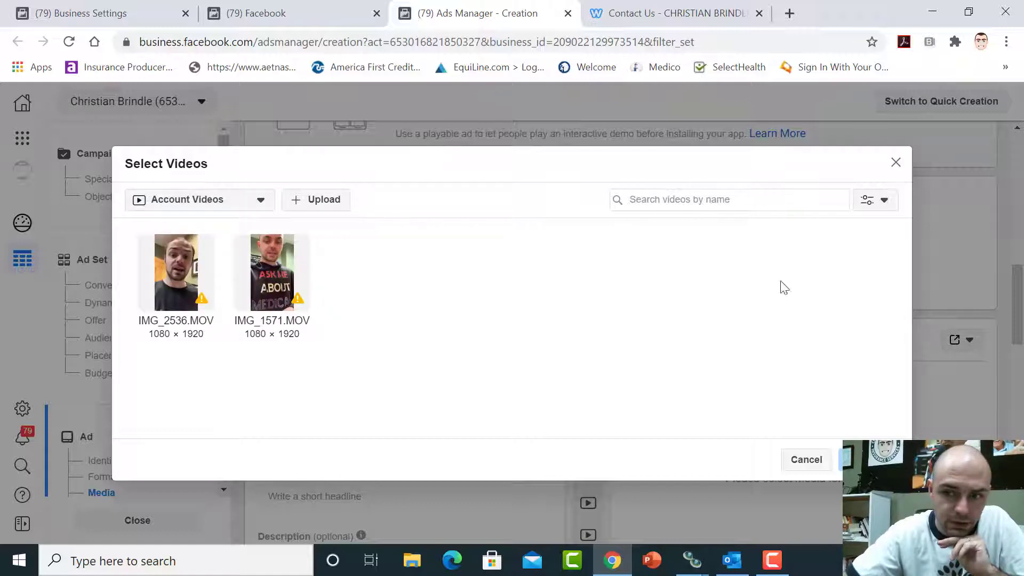
click(896, 163)
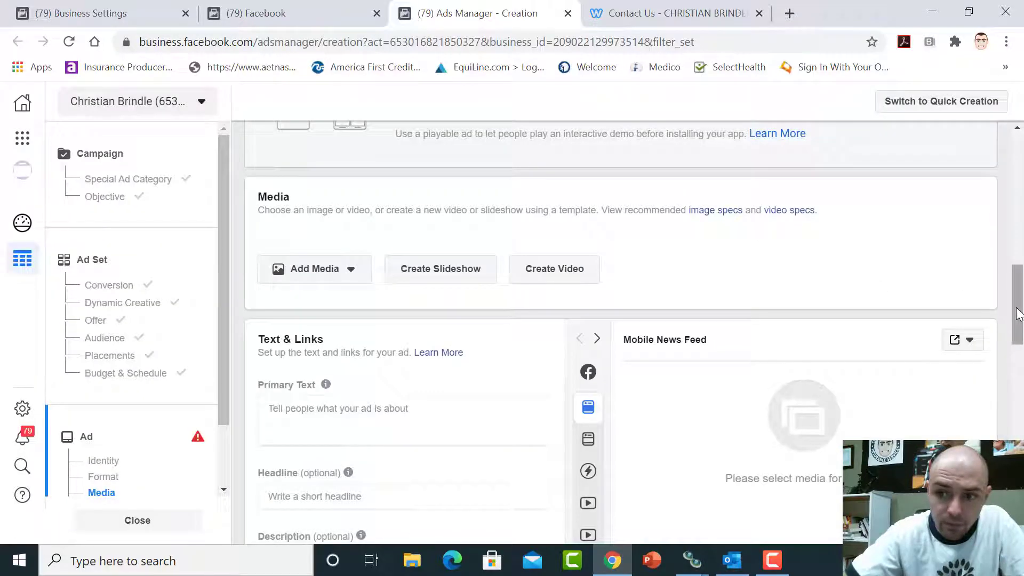
Check which ad account is selected for the ad
drag(1017, 305, 1023, 211)
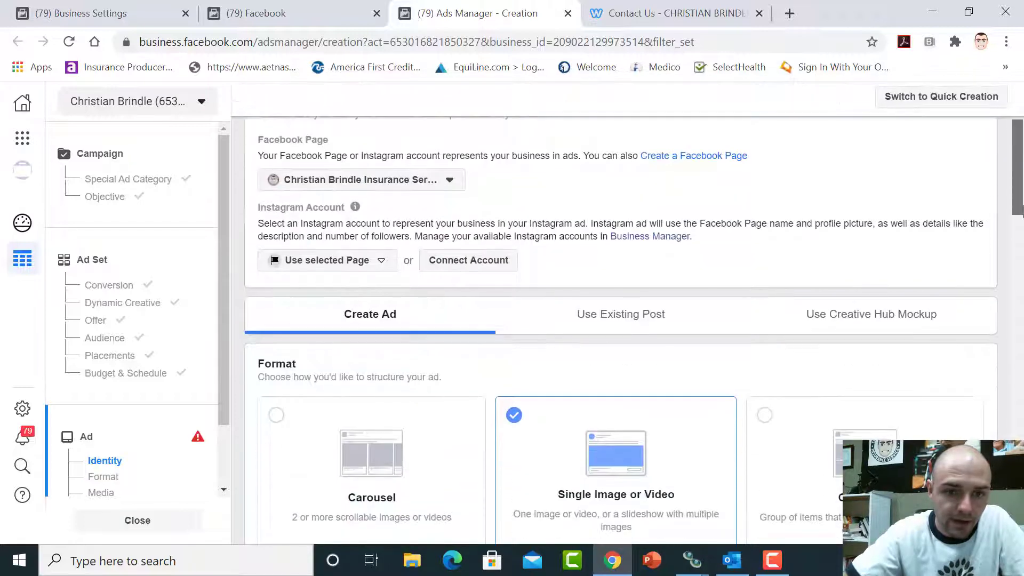
click(186, 109)
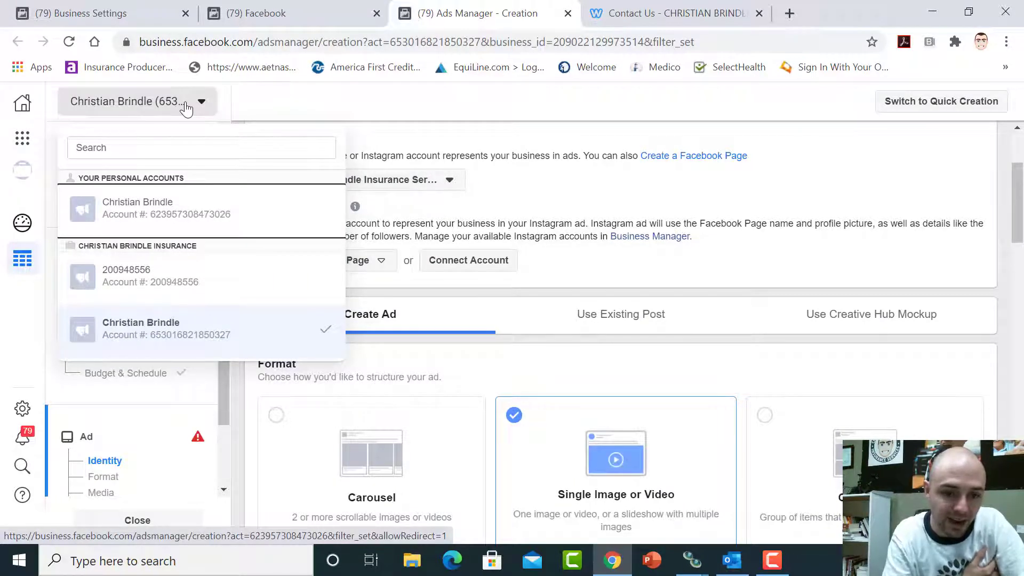
click(186, 109)
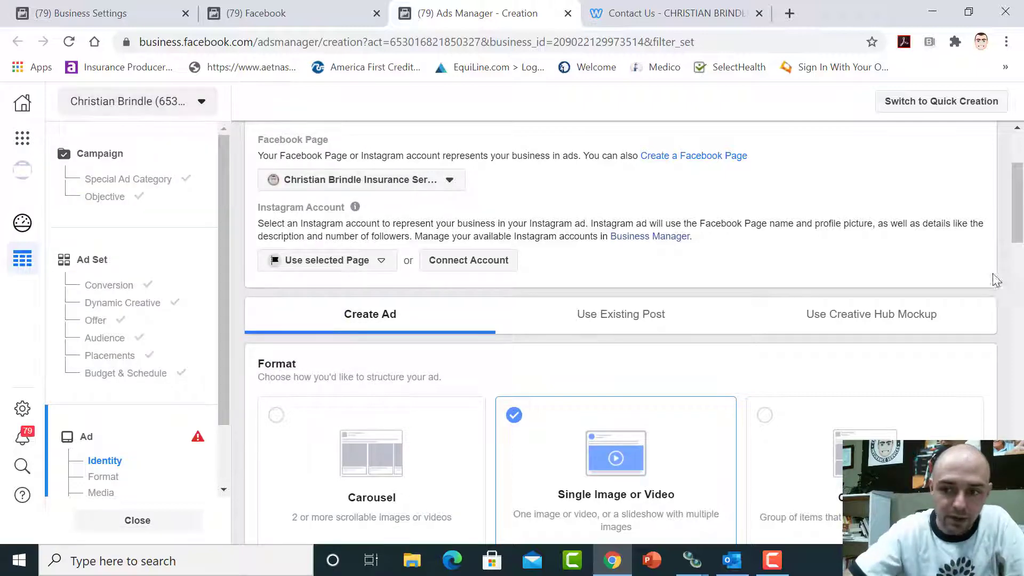
Add the account video IMG_1571.MOV as the ad's media
drag(1019, 233, 1020, 317)
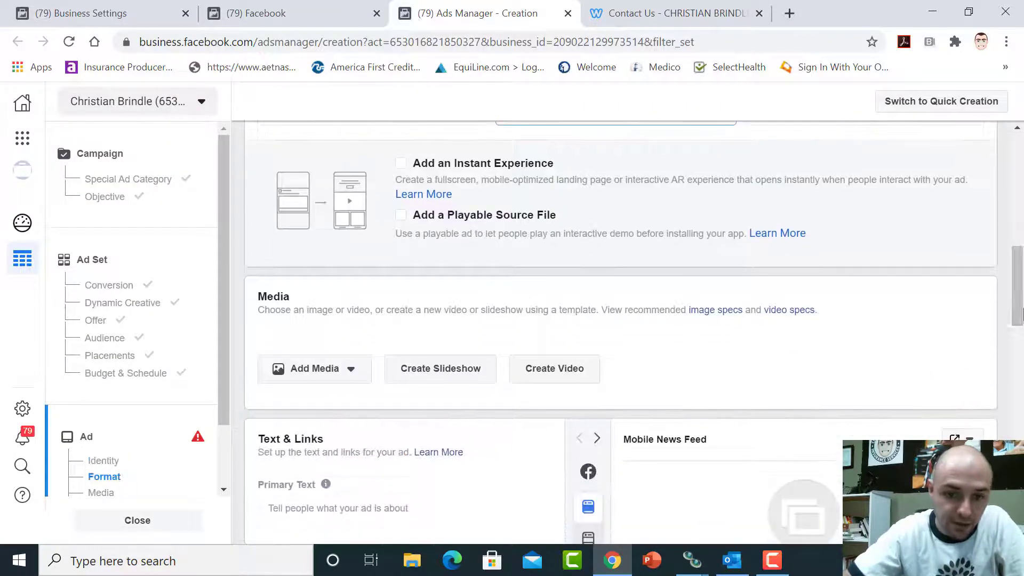
click(319, 378)
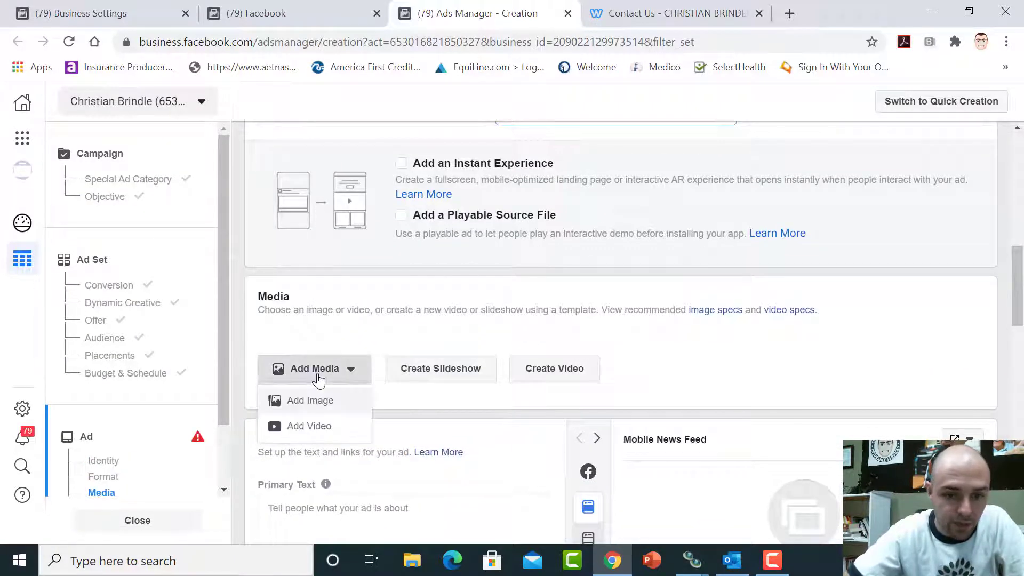
click(322, 427)
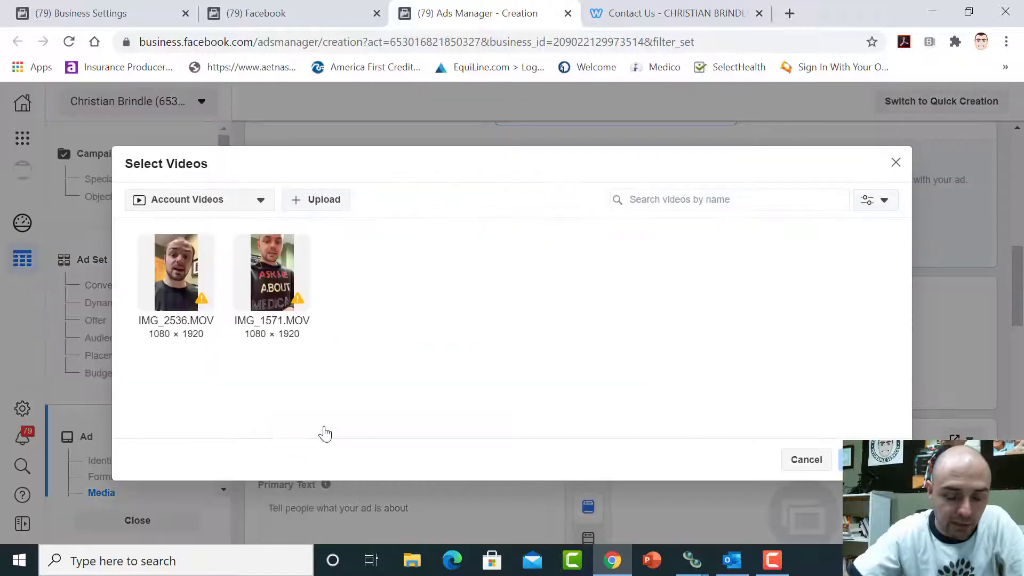
click(275, 281)
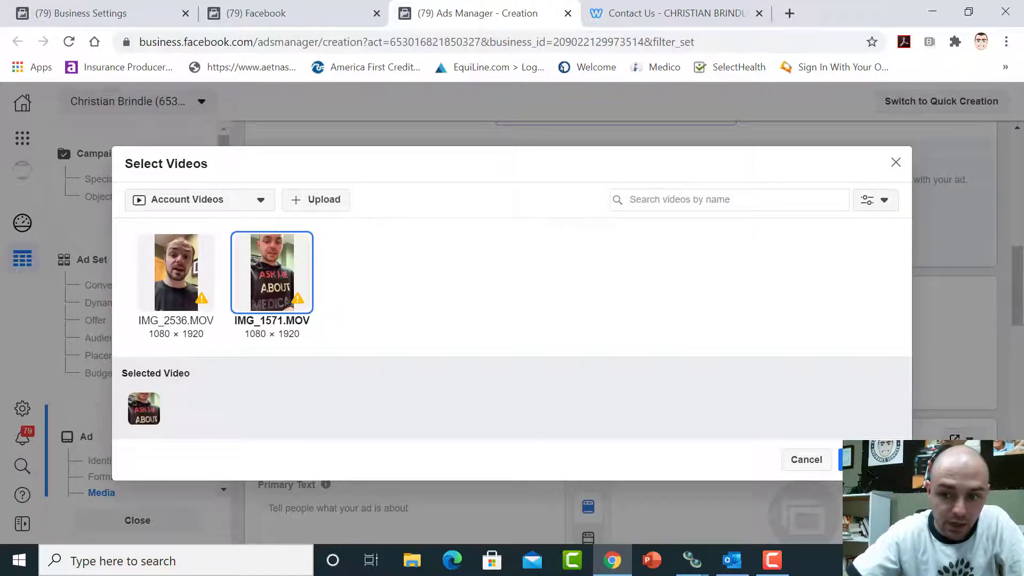
click(864, 459)
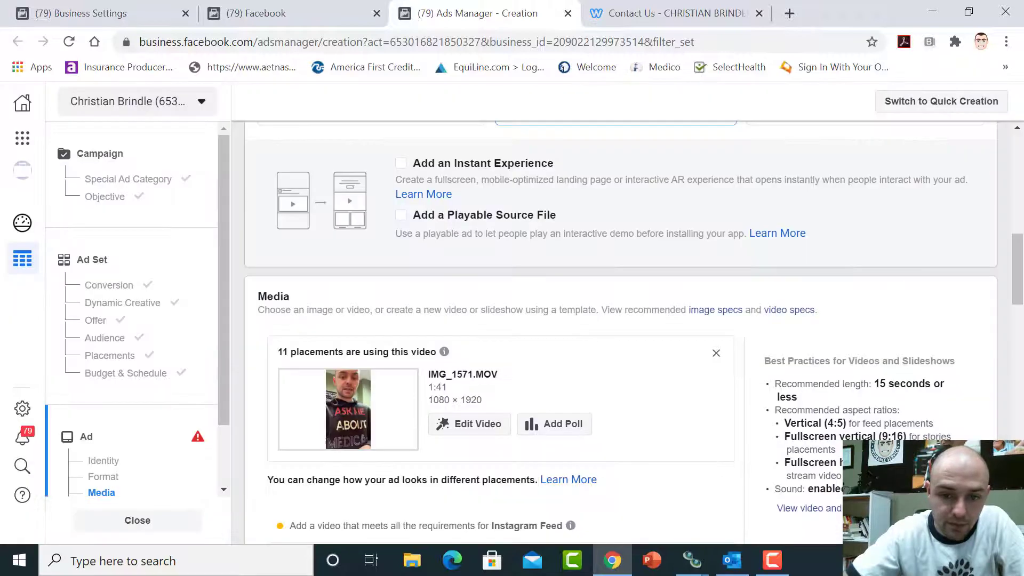
Copy the Contact Us page's address from the open website and set it as the ad's Website URL
drag(1018, 283, 1021, 373)
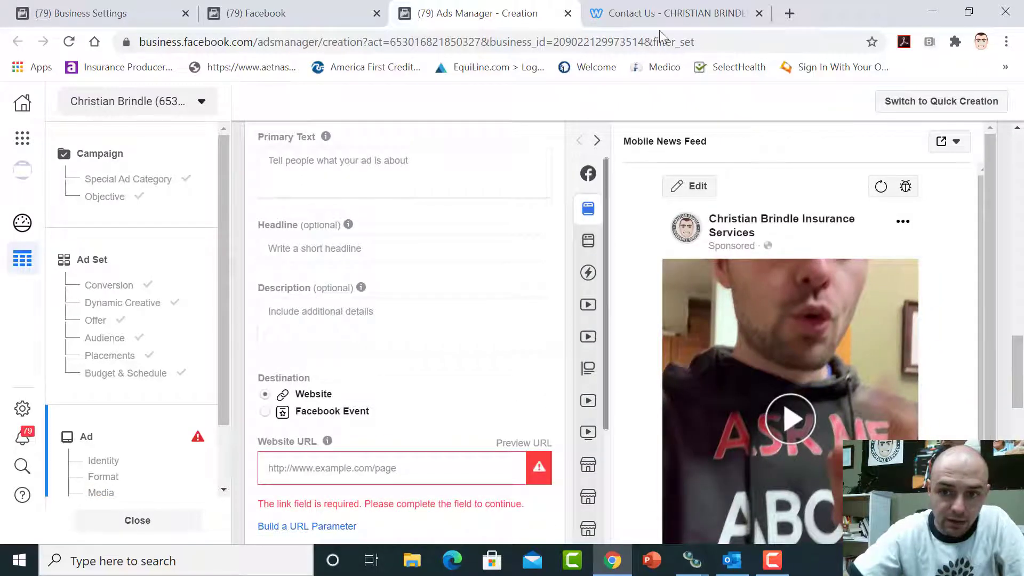
click(661, 15)
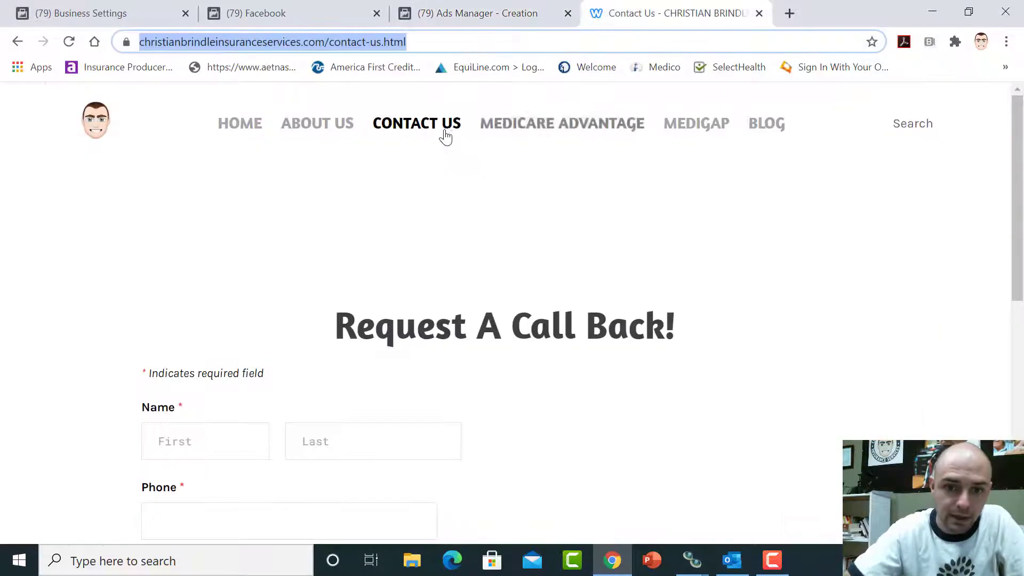
right_click(356, 43)
click(392, 131)
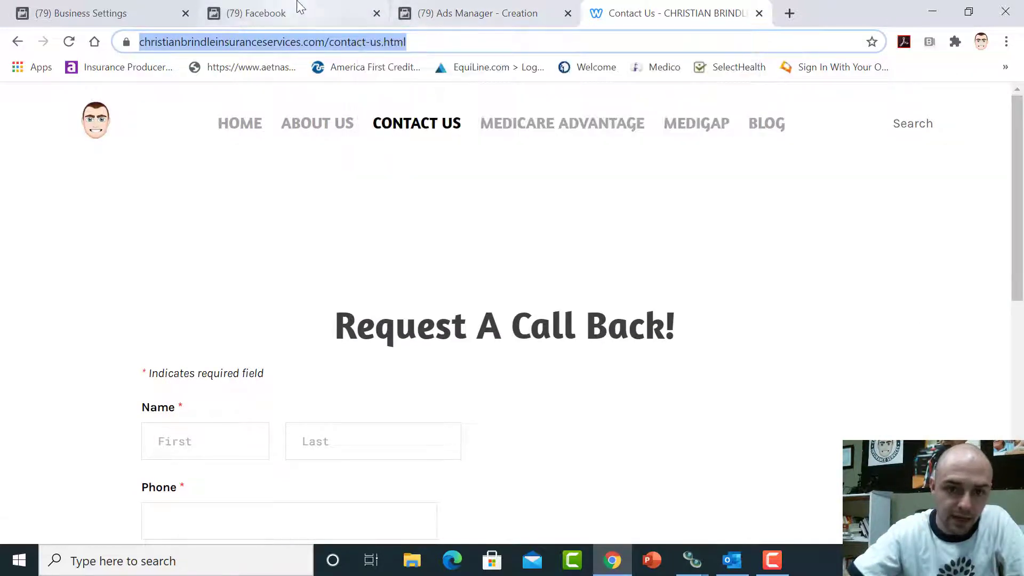
click(256, 13)
click(482, 21)
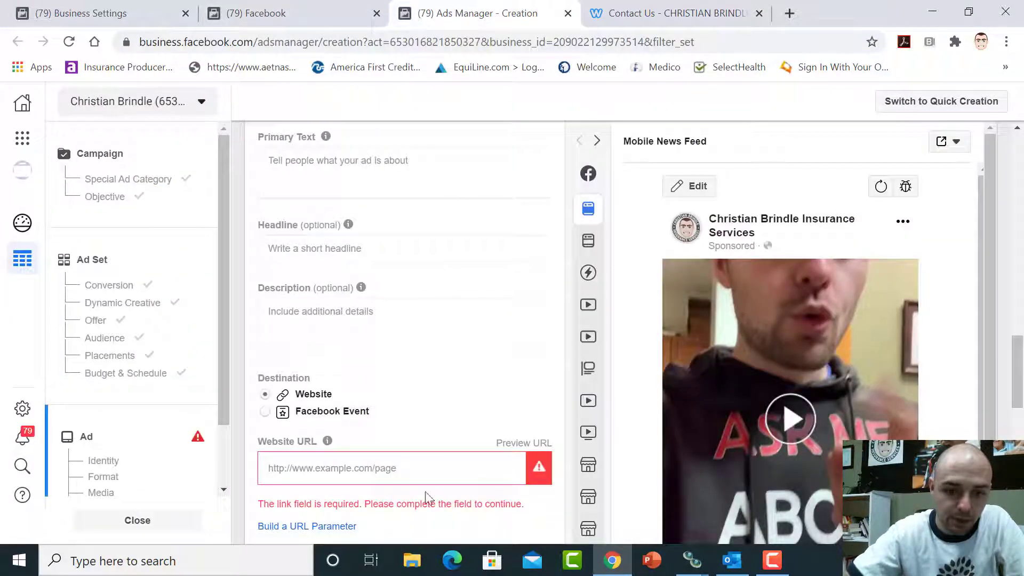
right_click(331, 464)
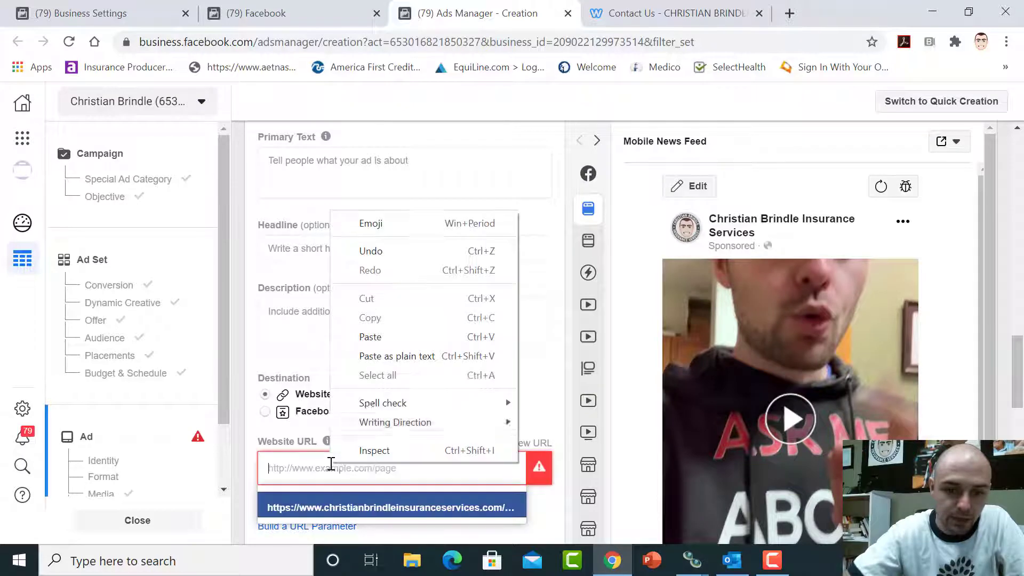
click(380, 344)
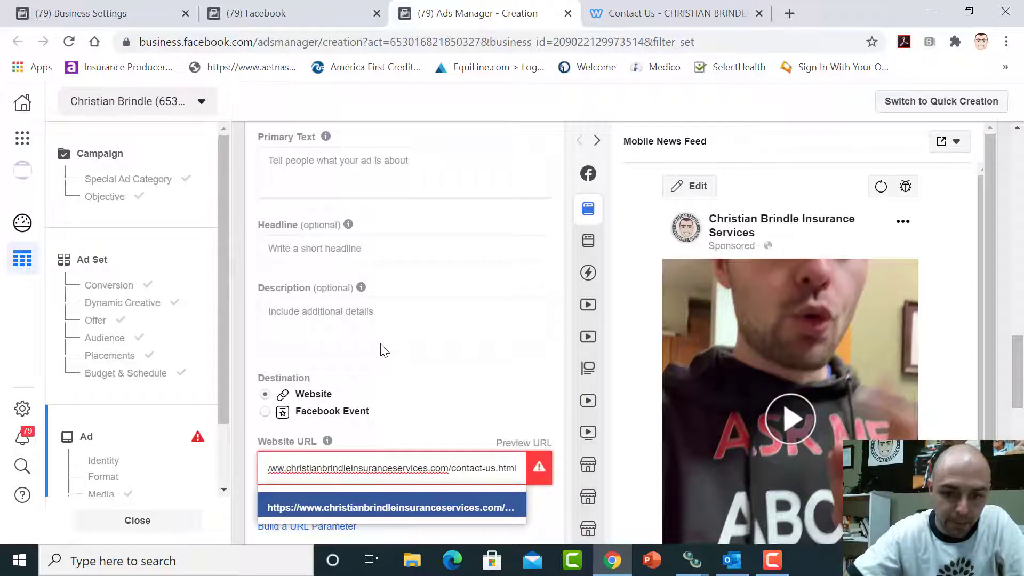
click(499, 395)
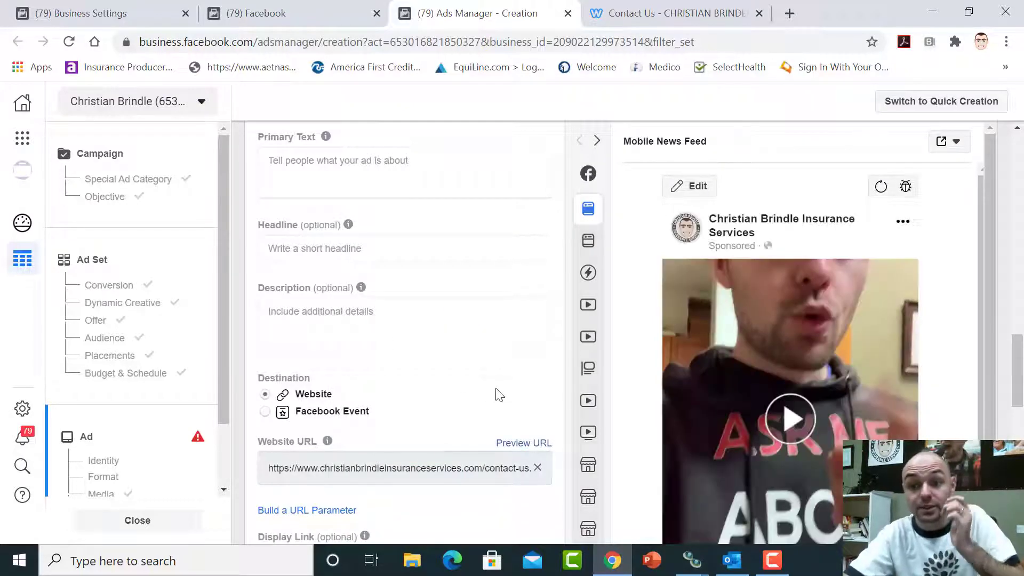
Enter the ad's primary text on two lines: "Need help with Medicare???" and "We are local and can hep you!"
mouse_move(1021, 354)
mouse_down()
mouse_move(1022, 398)
mouse_move(1021, 353)
mouse_up()
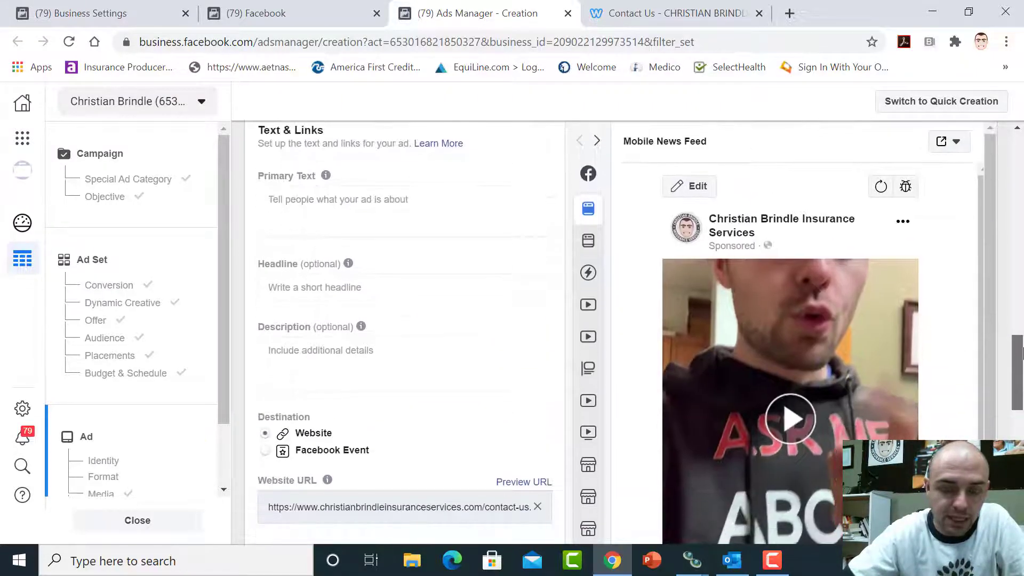
click(361, 207)
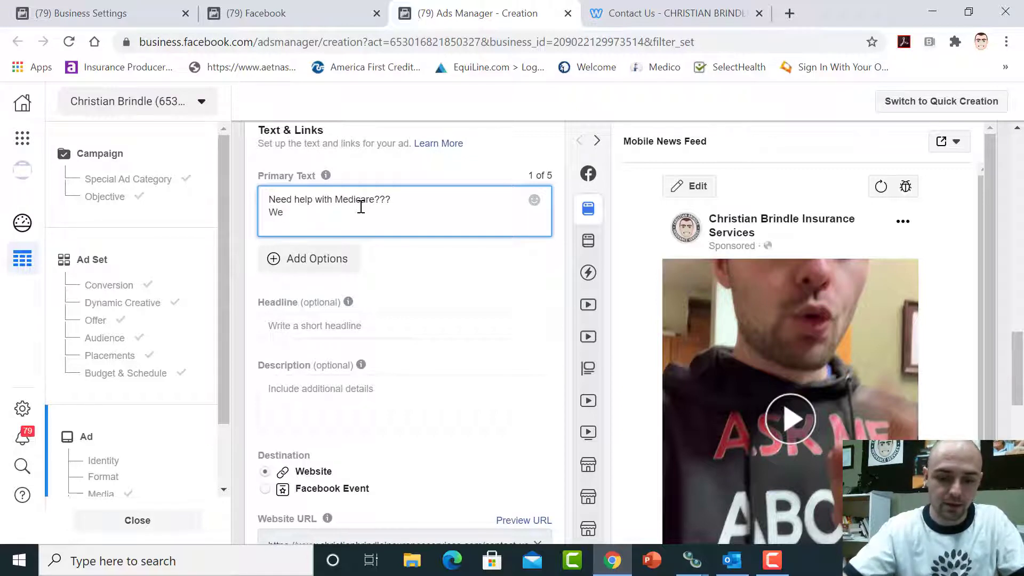
text(are ocal)
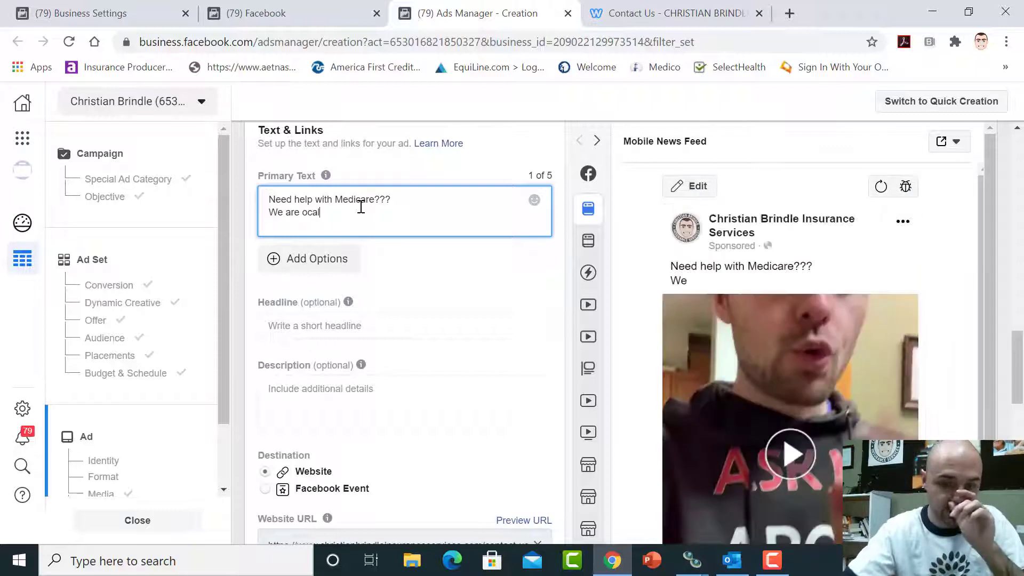
key(BackSpace)
key(BackSpace)
key(BackSpace)
key(BackSpace)
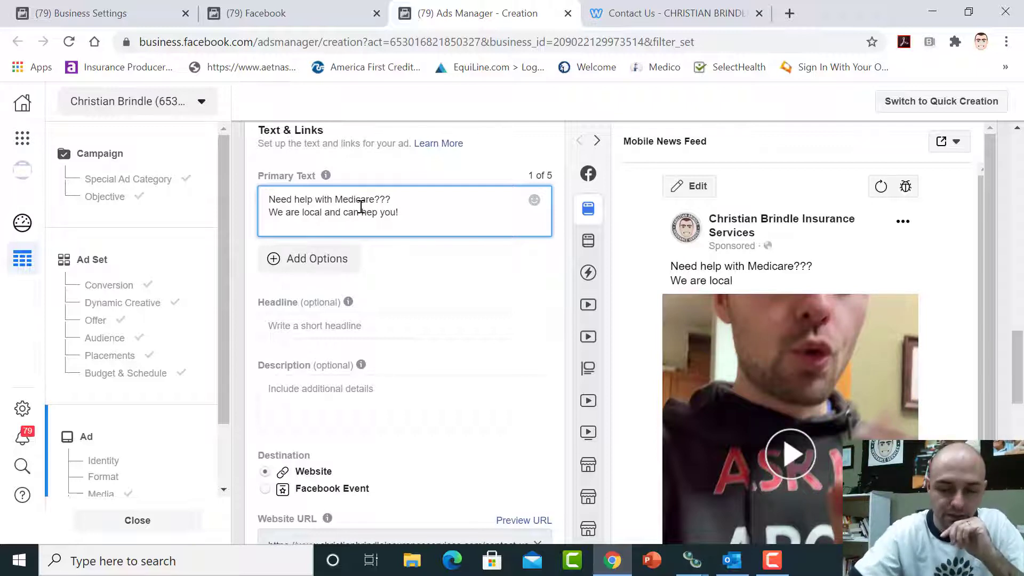
Set the ad headline to "Don't Wait To Know Your Options!"
click(309, 322)
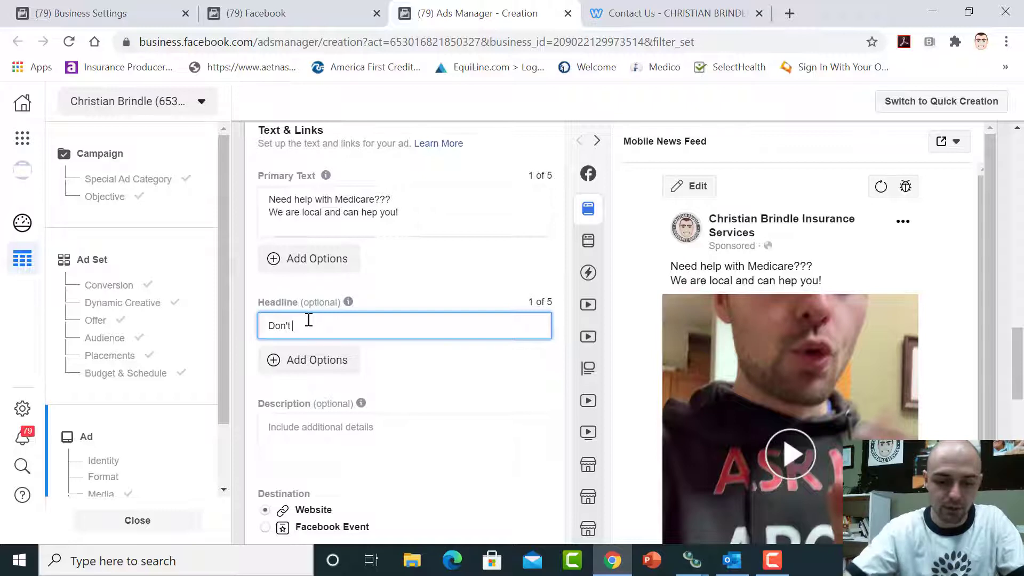
text(Don't Wait To)
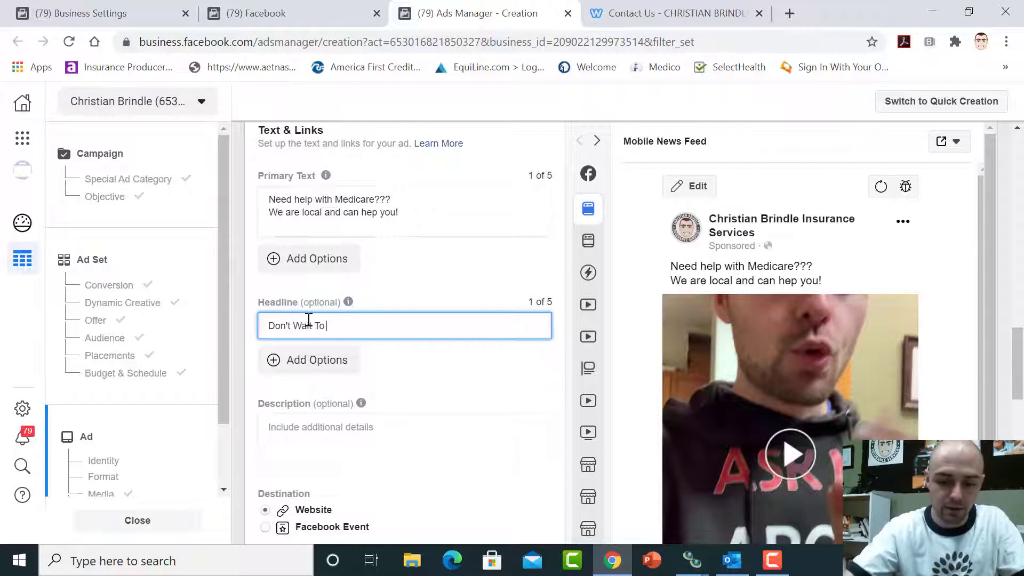
text( Know Y)
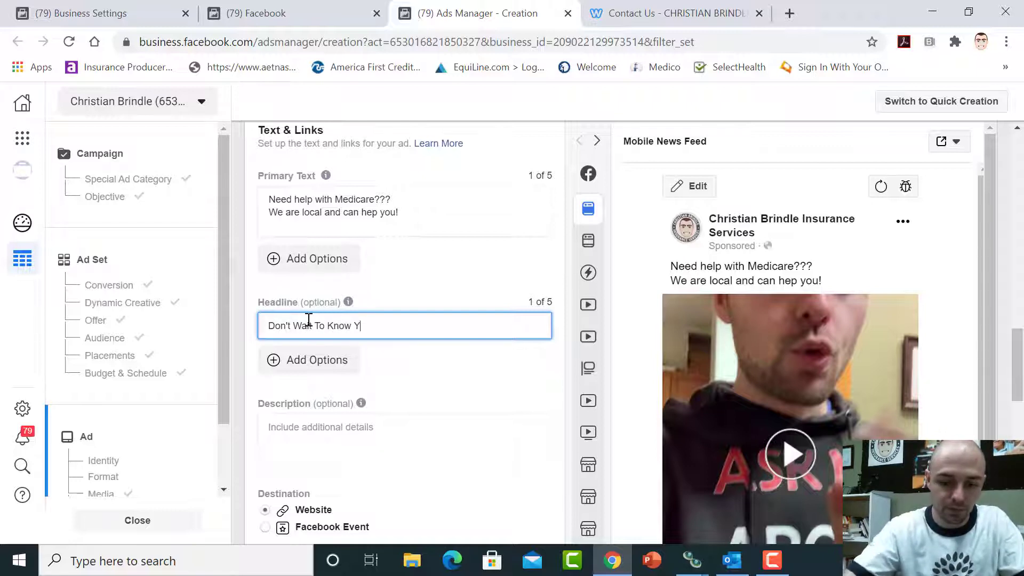
text(our Options!)
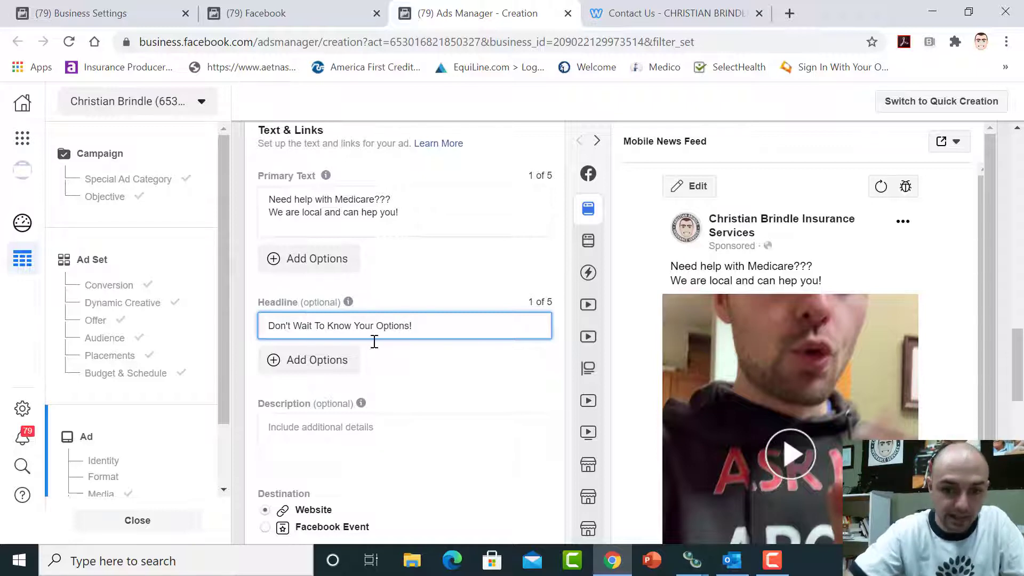
Review the ad's Mobile News Feed preview, its text and link settings, and the conversion tracking section
drag(990, 322, 998, 398)
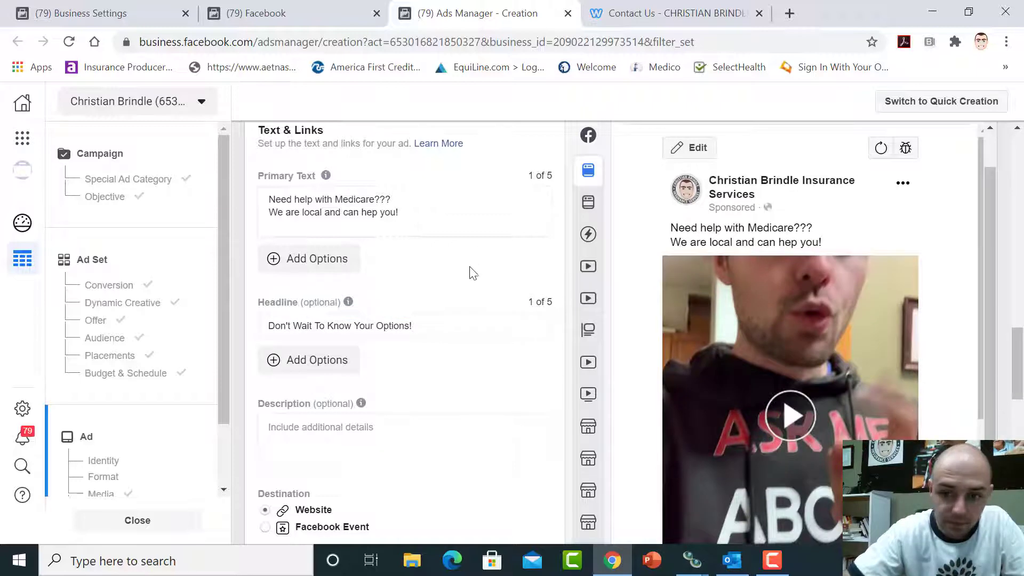
drag(1020, 374, 1021, 427)
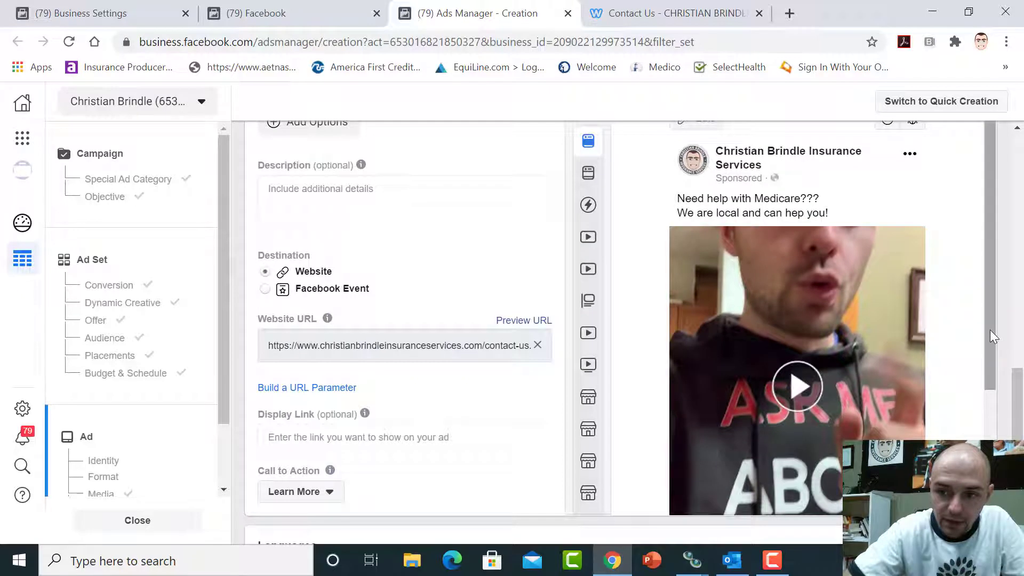
drag(990, 336, 992, 411)
drag(990, 447, 1020, 393)
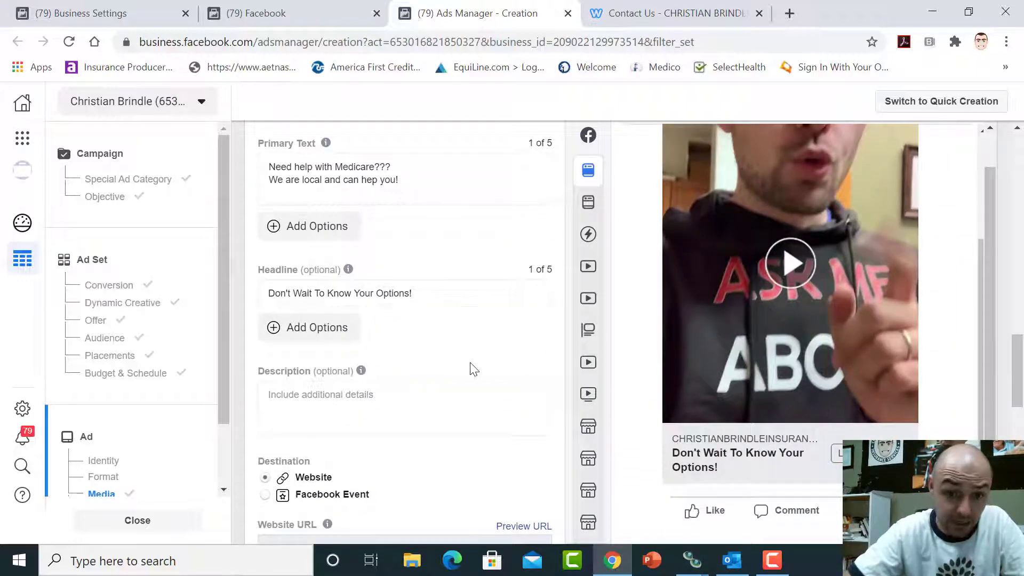
mouse_move(1019, 373)
mouse_down()
mouse_move(1020, 413)
mouse_move(1019, 359)
mouse_move(1020, 374)
mouse_up()
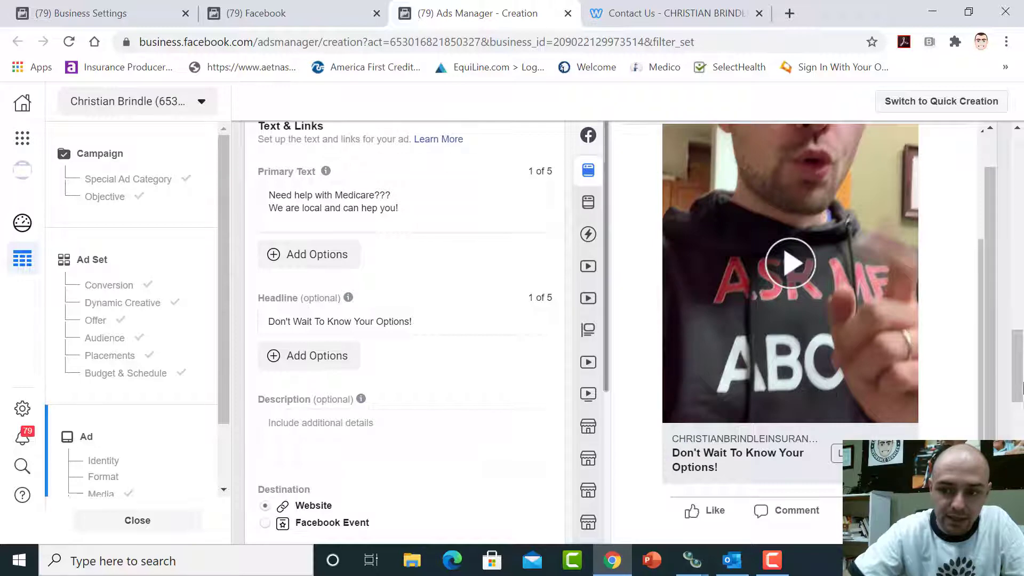
drag(1019, 386, 1021, 488)
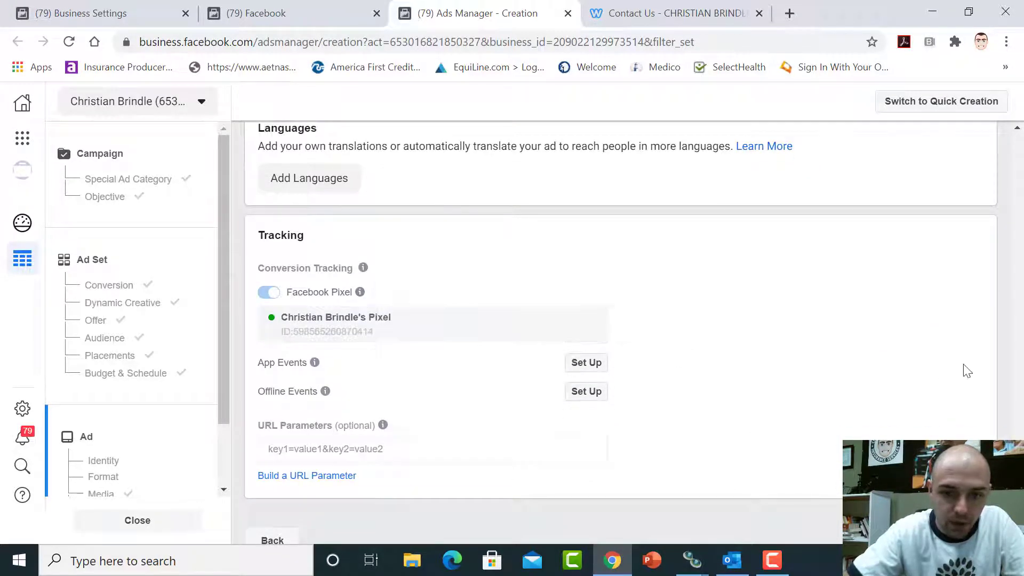
drag(1019, 488, 1020, 163)
click(858, 294)
click(891, 155)
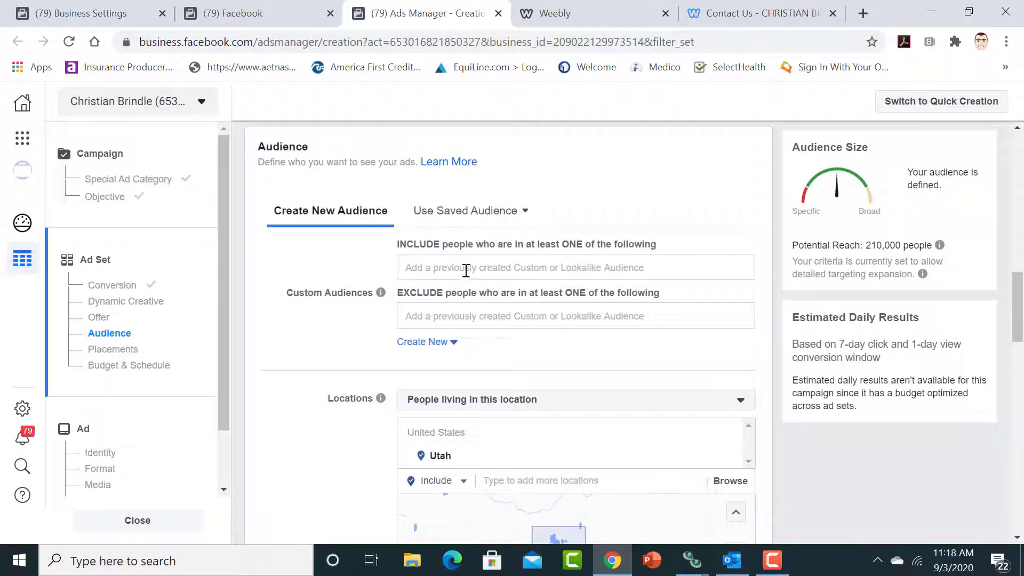
Review the ad set's audience settings, including available custom audiences, location, age, detailed targeting and languages
click(464, 270)
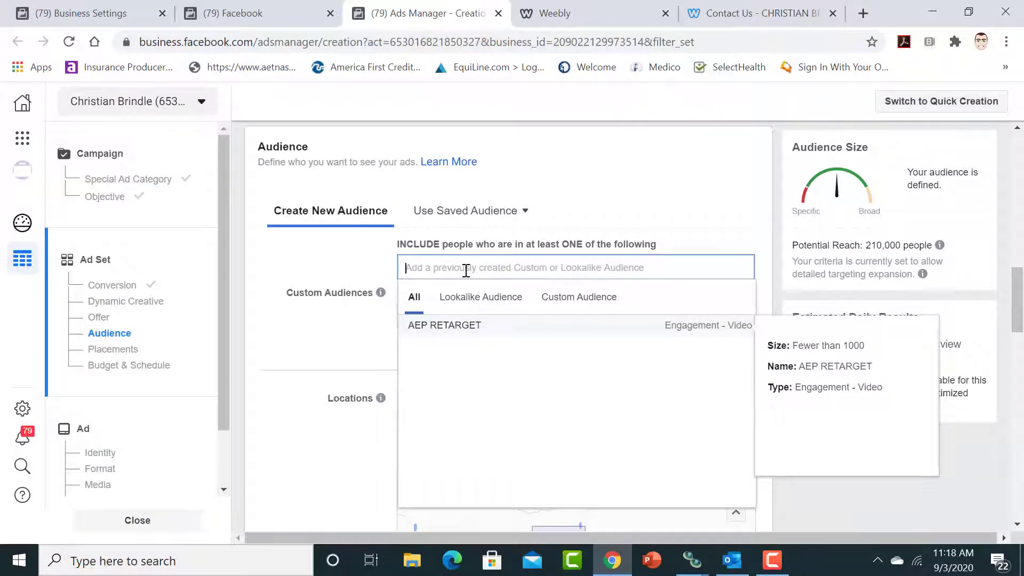
click(346, 336)
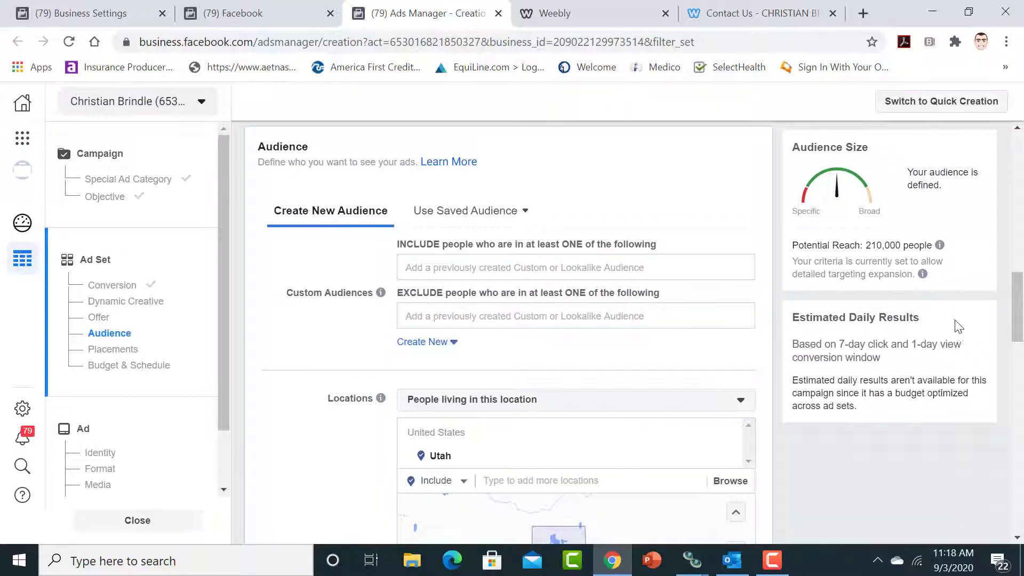
scroll(958, 326, down, 4)
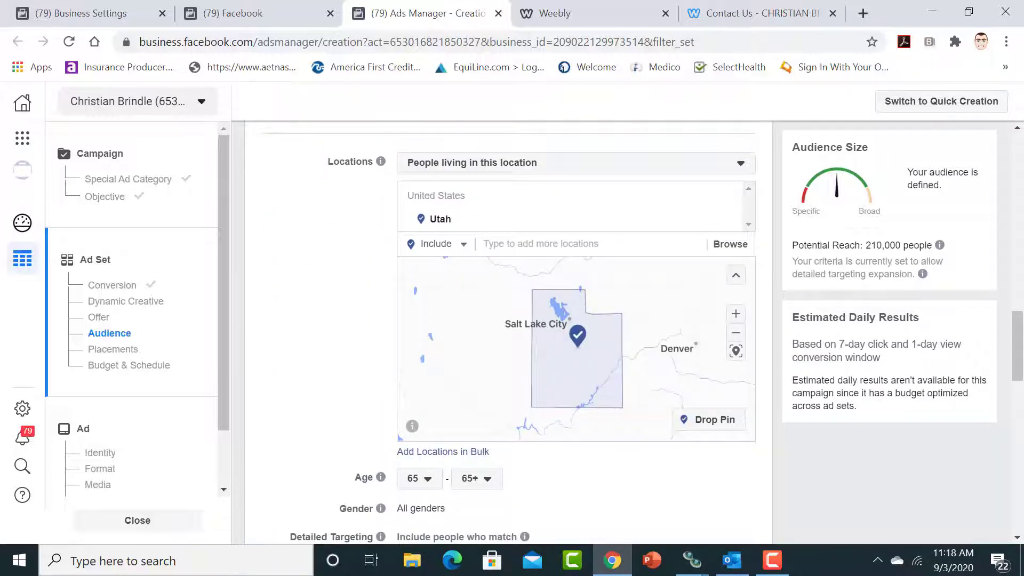
scroll(507, 330, down, 6)
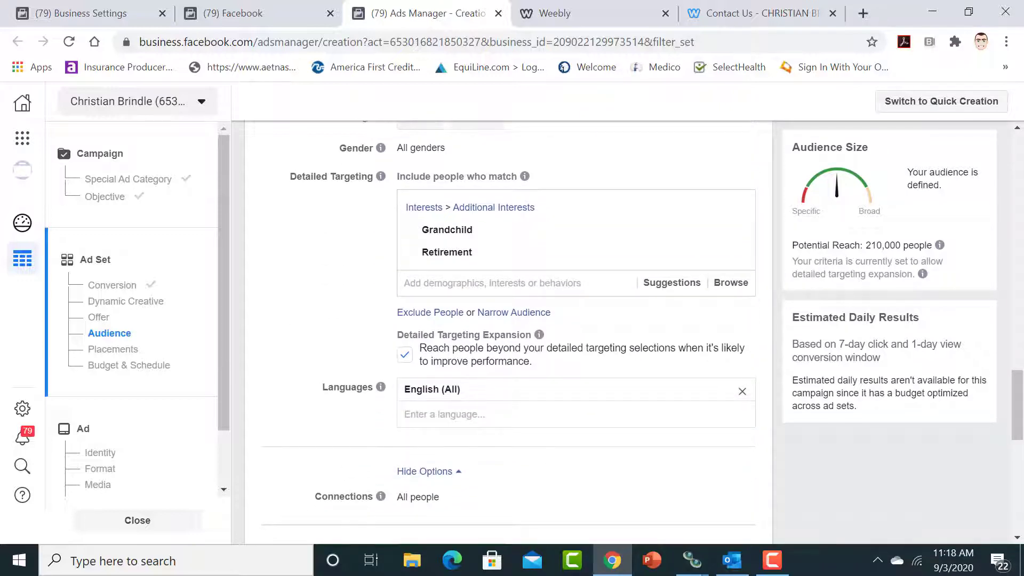
drag(1020, 389, 1020, 408)
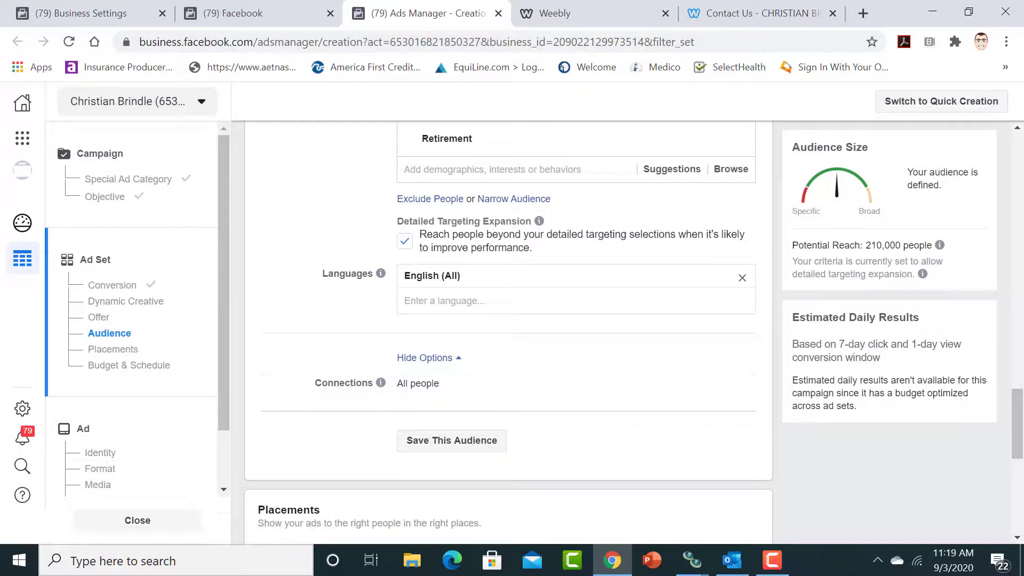
scroll(552, 383, up, 3)
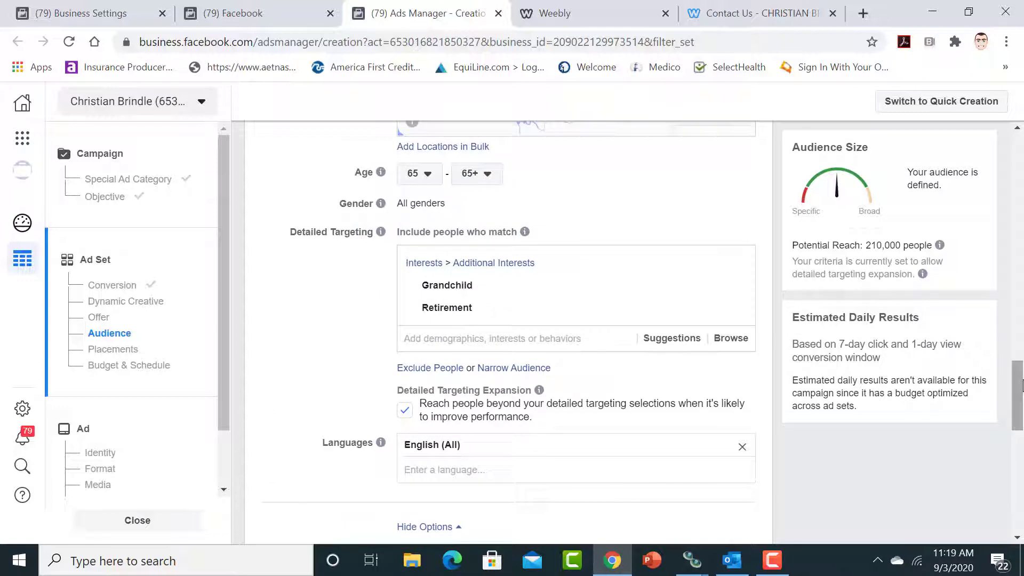
Add an empty narrowing condition and an exclusion condition to the detailed targeting, and check the categories available for exclusion
click(533, 368)
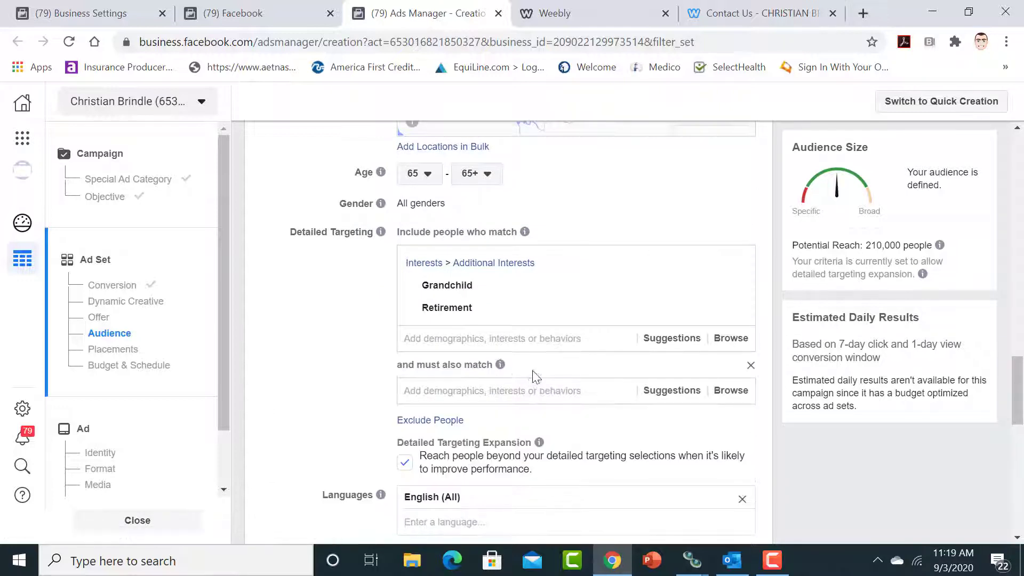
click(732, 391)
click(733, 392)
click(427, 420)
scroll(737, 388, down, 3)
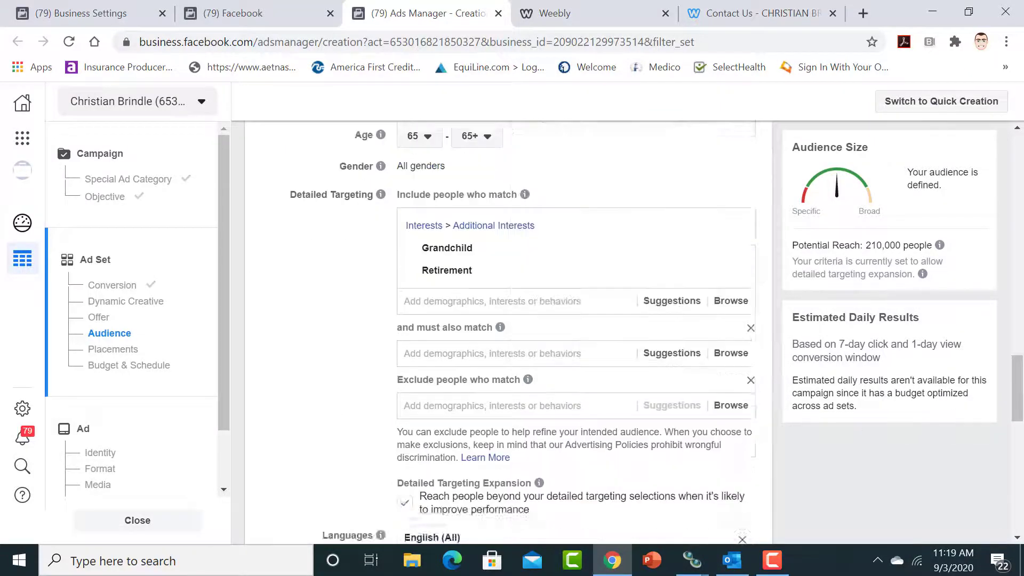
click(730, 296)
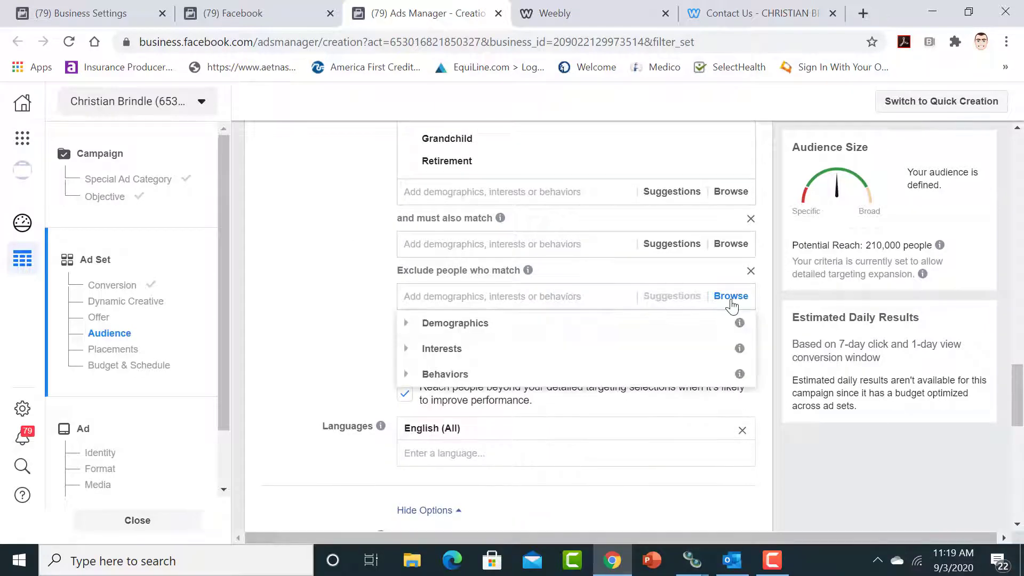
click(348, 370)
Try to exclude a custom audience by searching for "people who like", and clear the search
scroll(1022, 454, down, 6)
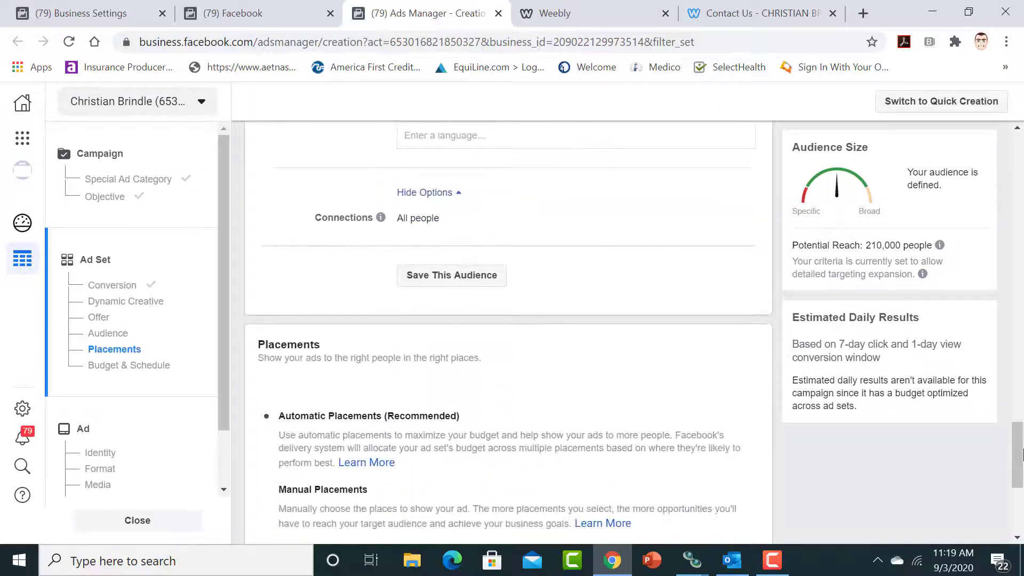
scroll(633, 337, down, 5)
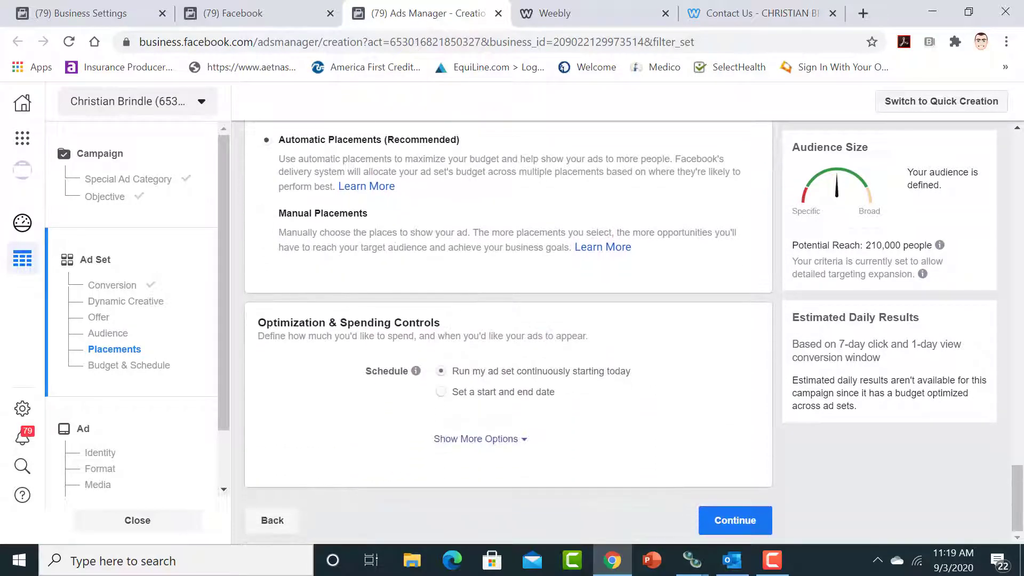
drag(1022, 497, 1022, 282)
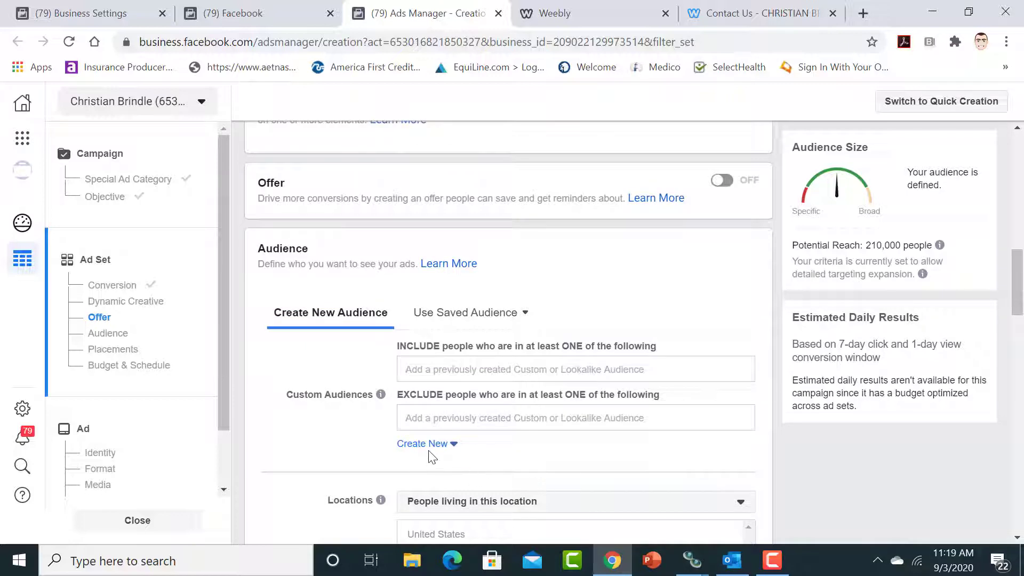
click(449, 413)
text(pe)
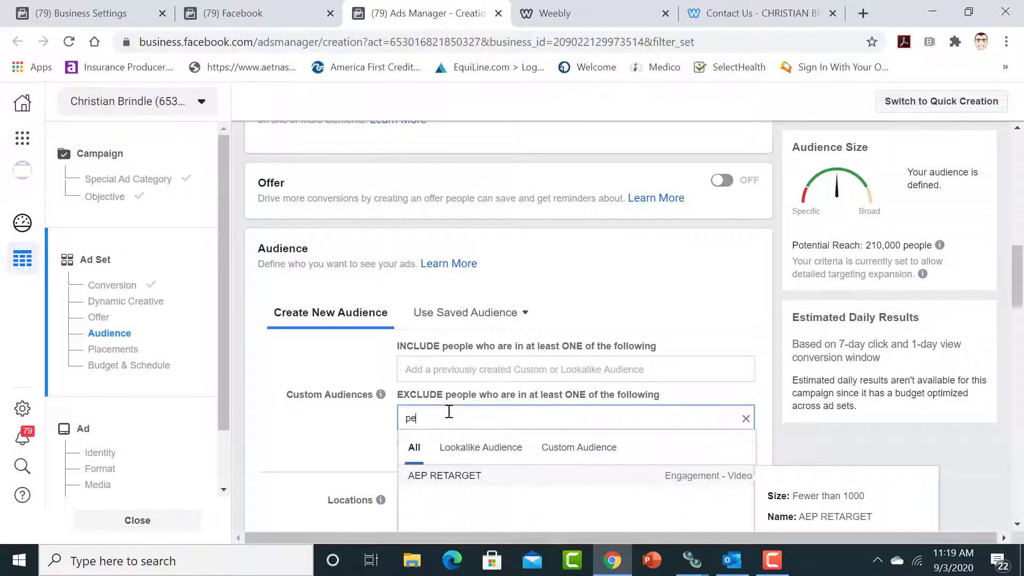
text(ople who like)
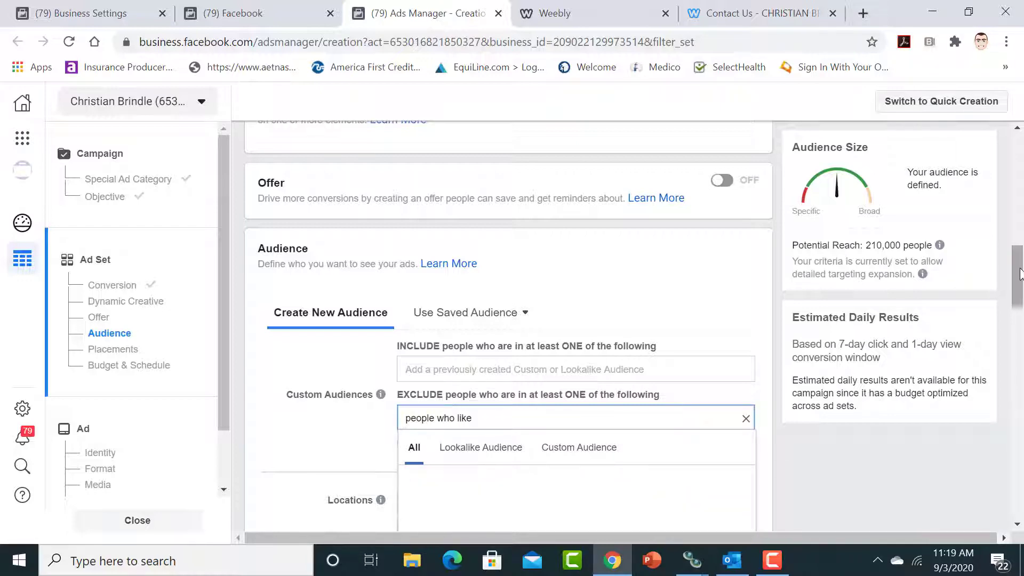
drag(1020, 277, 1021, 314)
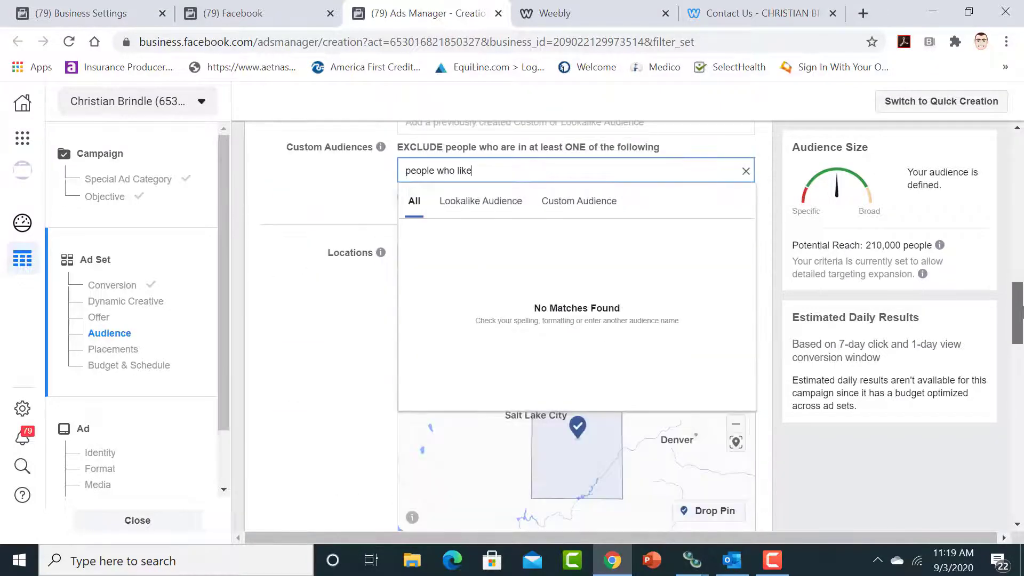
click(746, 170)
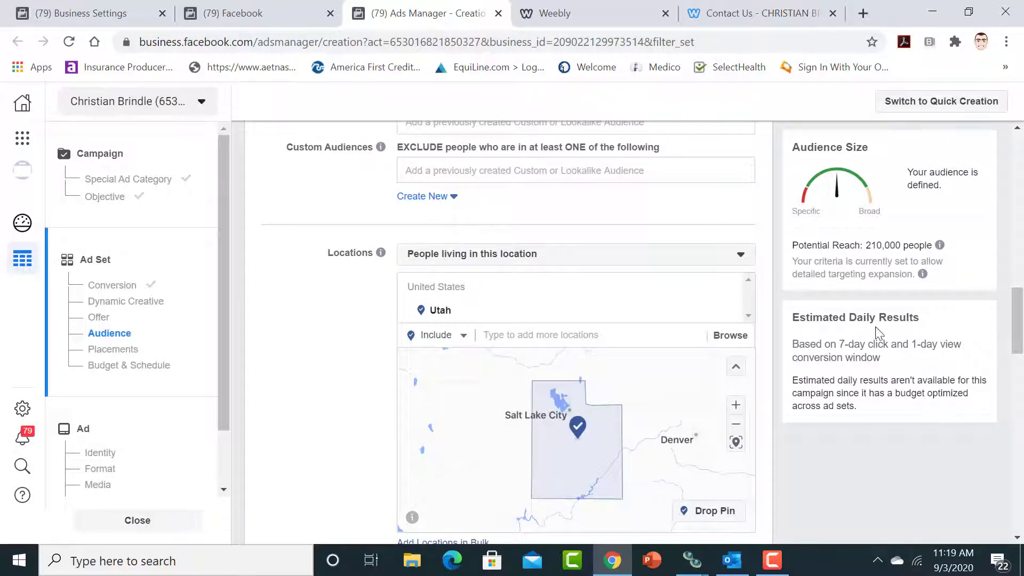
Remove the exclusion condition from detailed targeting and turn off Detailed Targeting Expansion
drag(1020, 315, 1022, 374)
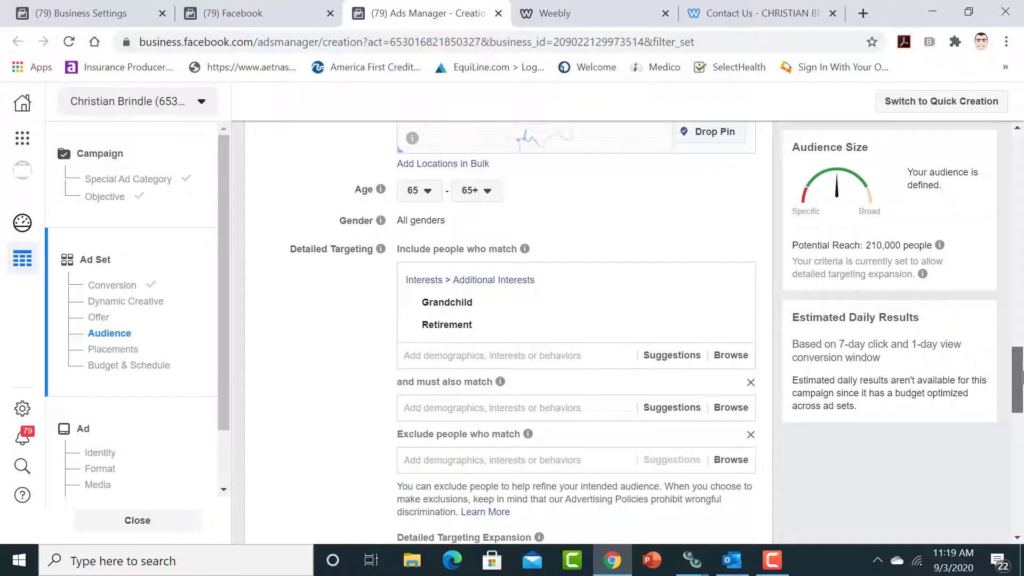
drag(1021, 376, 1021, 395)
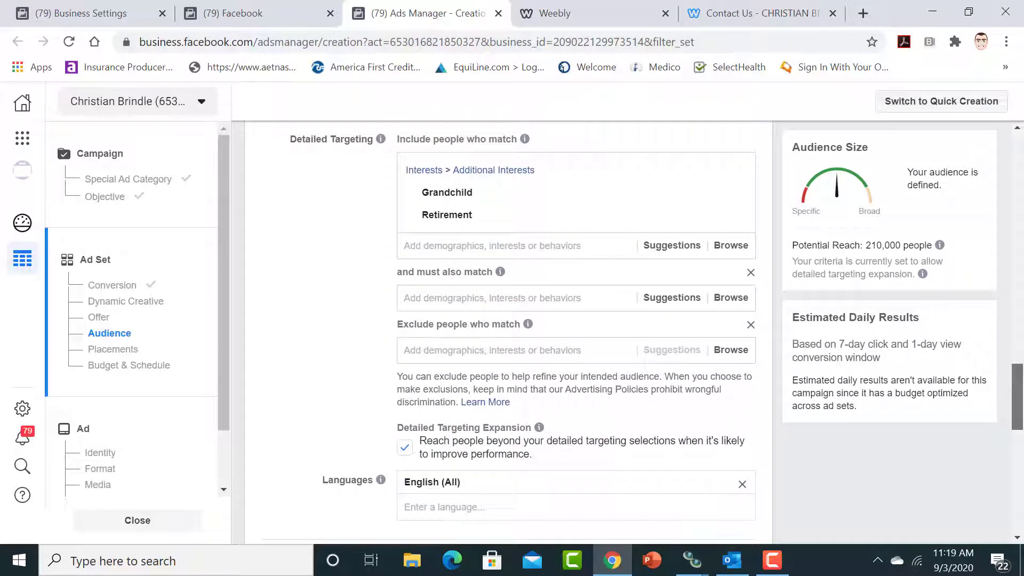
click(751, 327)
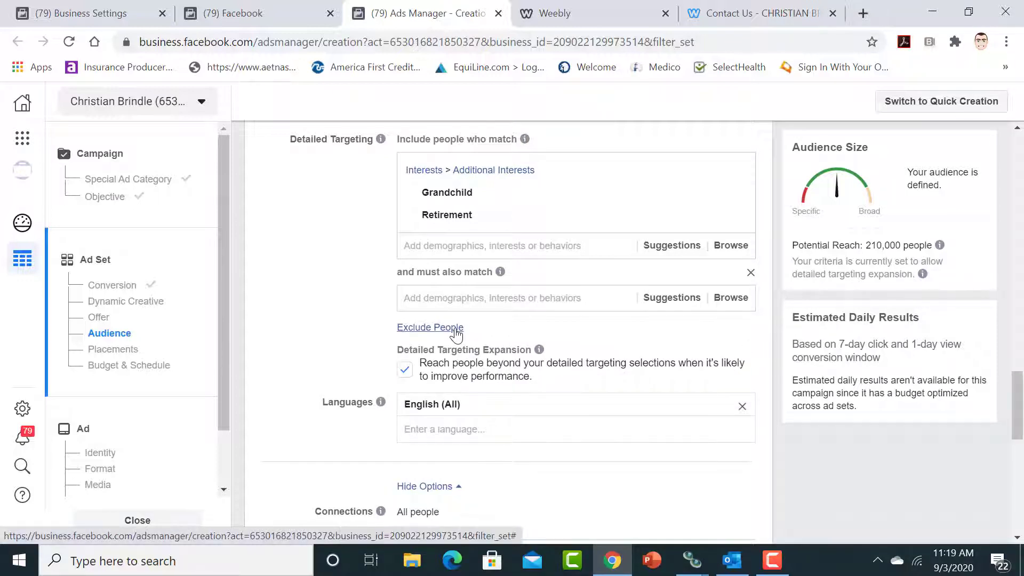
click(405, 374)
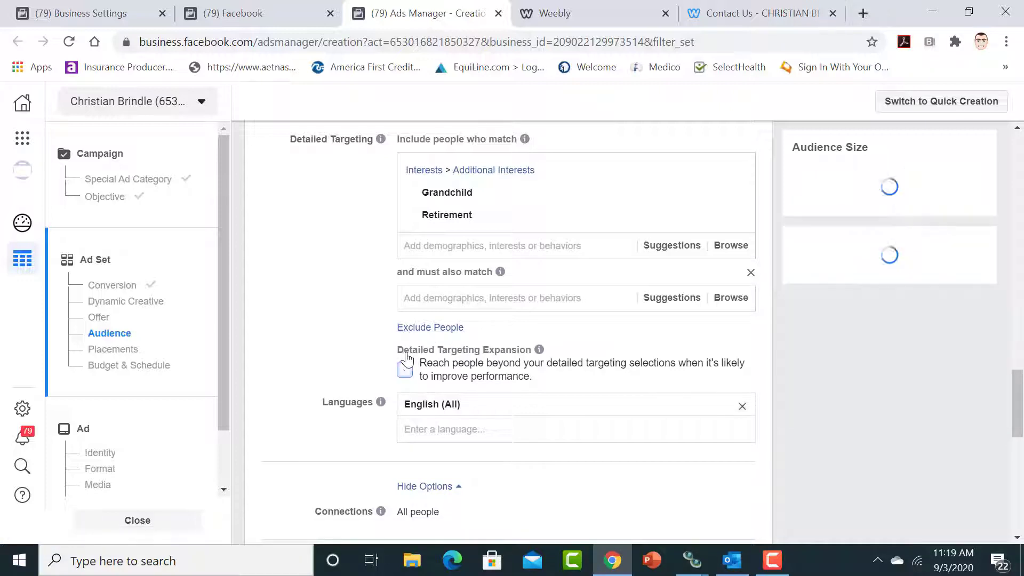
Try to exclude "people who like my page" through a detailed targeting exclusion, and remove that condition
click(419, 327)
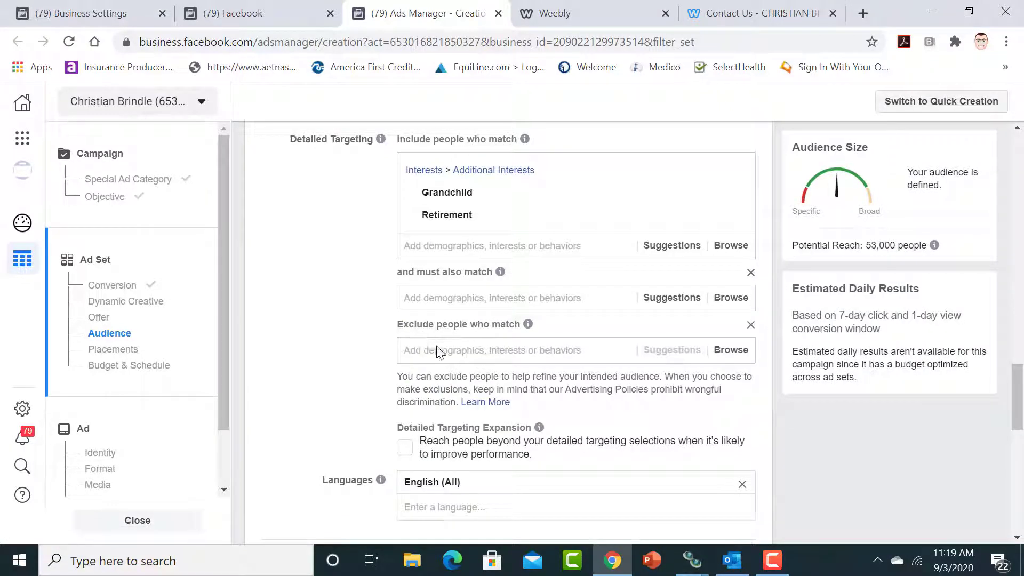
click(438, 348)
text(people w)
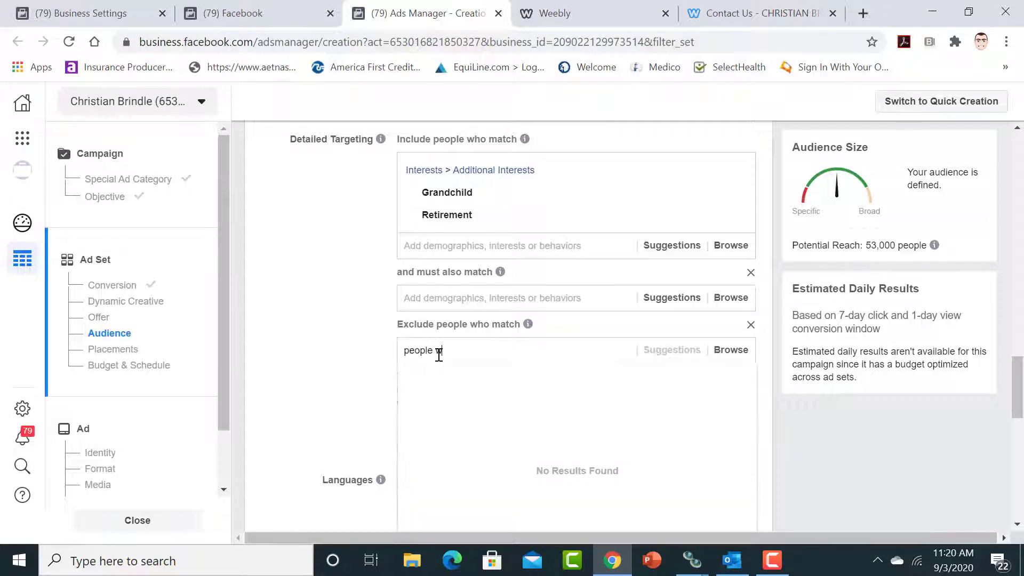
text(ho like)
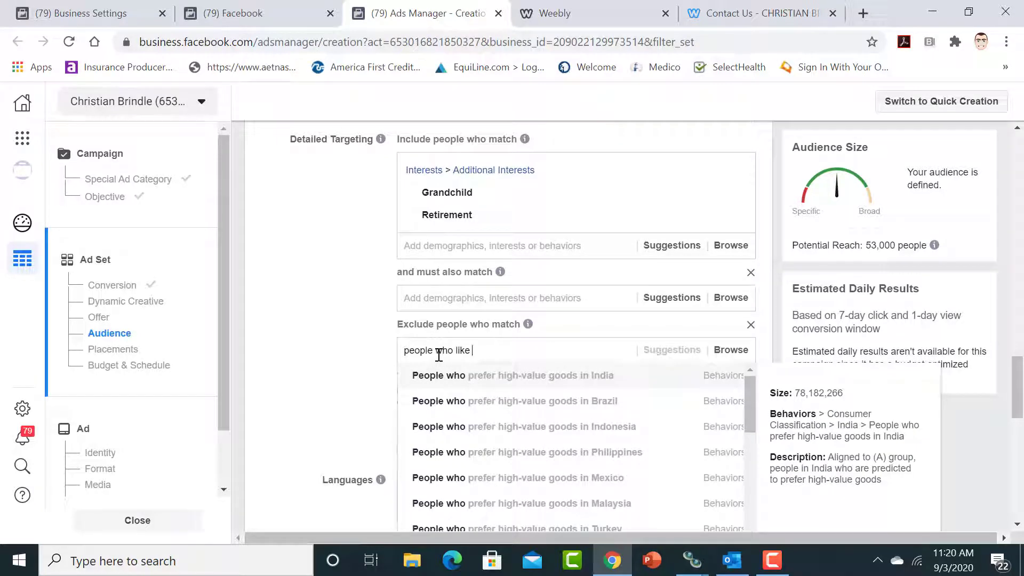
text( my page)
click(751, 326)
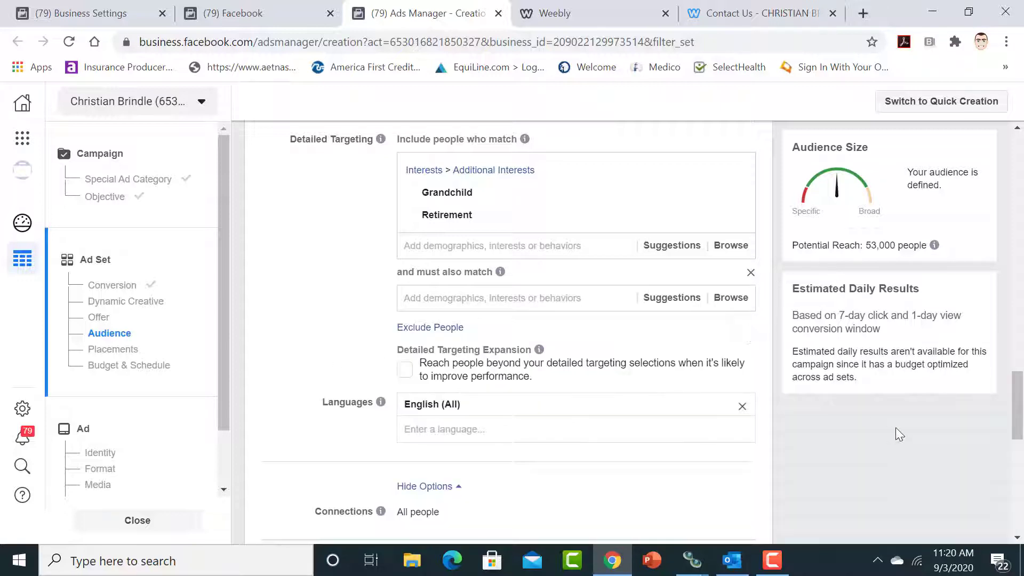
Look through the ad set's placement, schedule and audience settings for a way to exclude people who like the page
scroll(508, 329, down, 4)
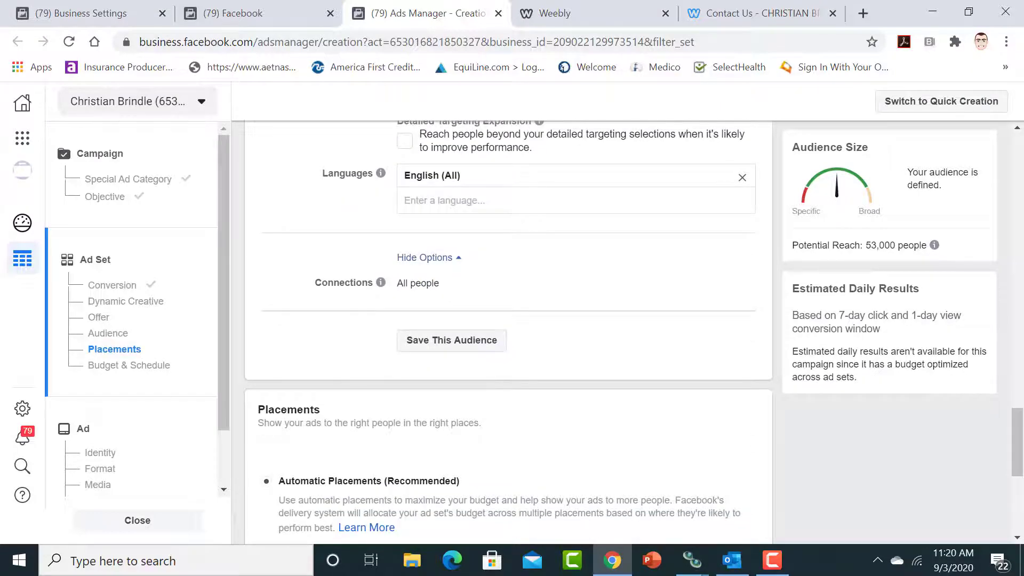
scroll(1022, 515, down, 5)
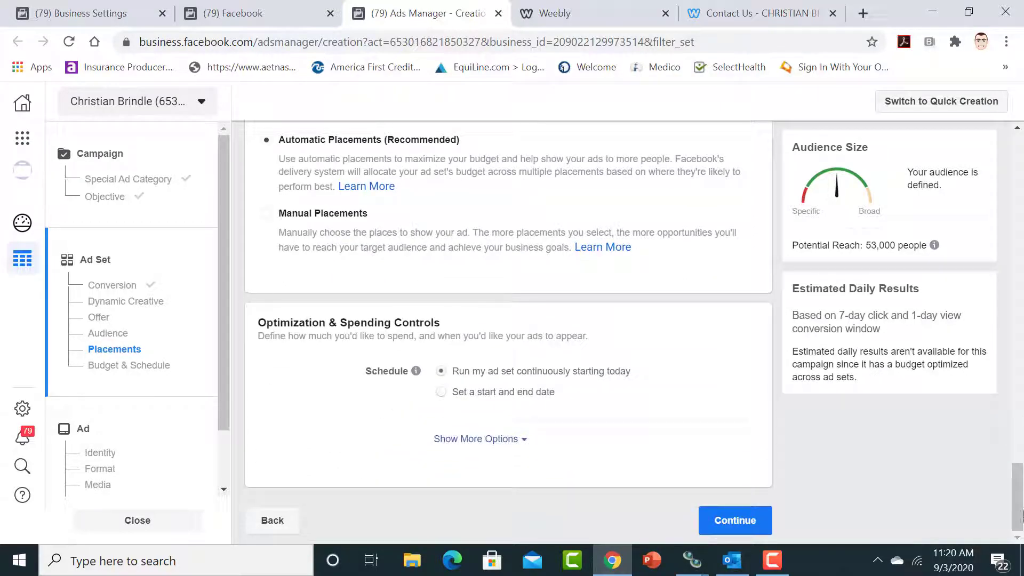
drag(1022, 515, 1022, 300)
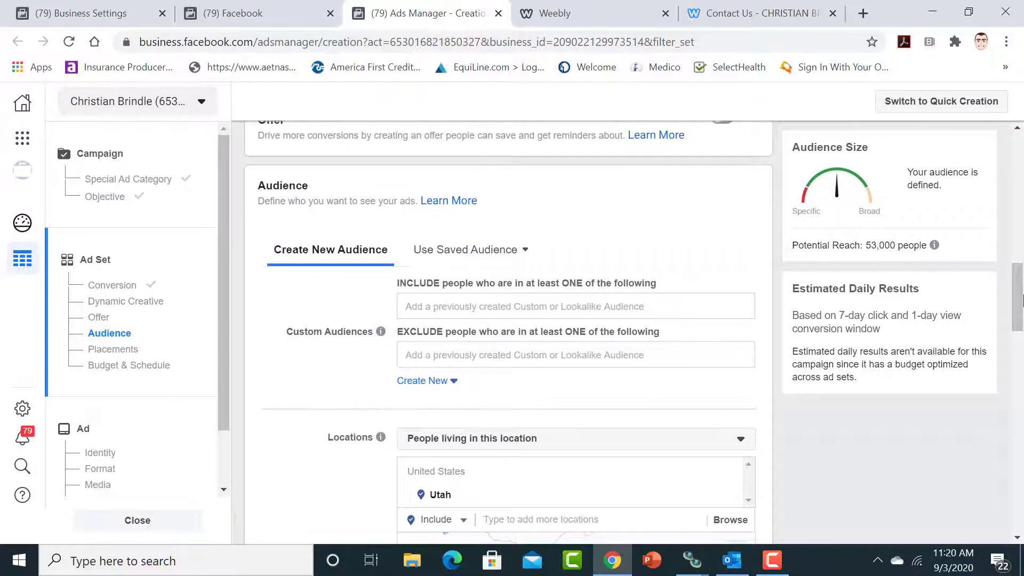
drag(1022, 300, 1022, 418)
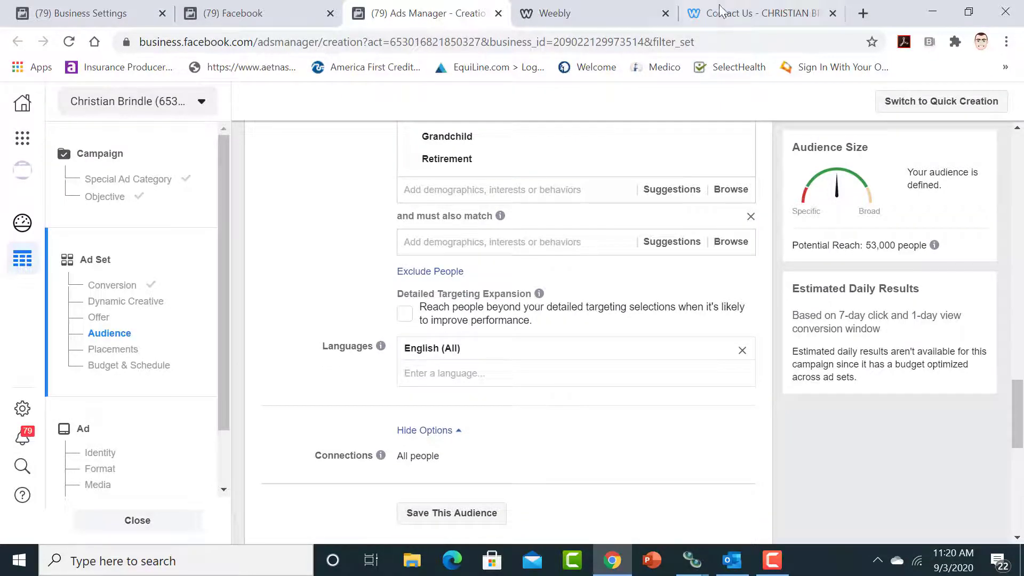
Switch to the Weebly browser tab and open google.com in it
click(639, 12)
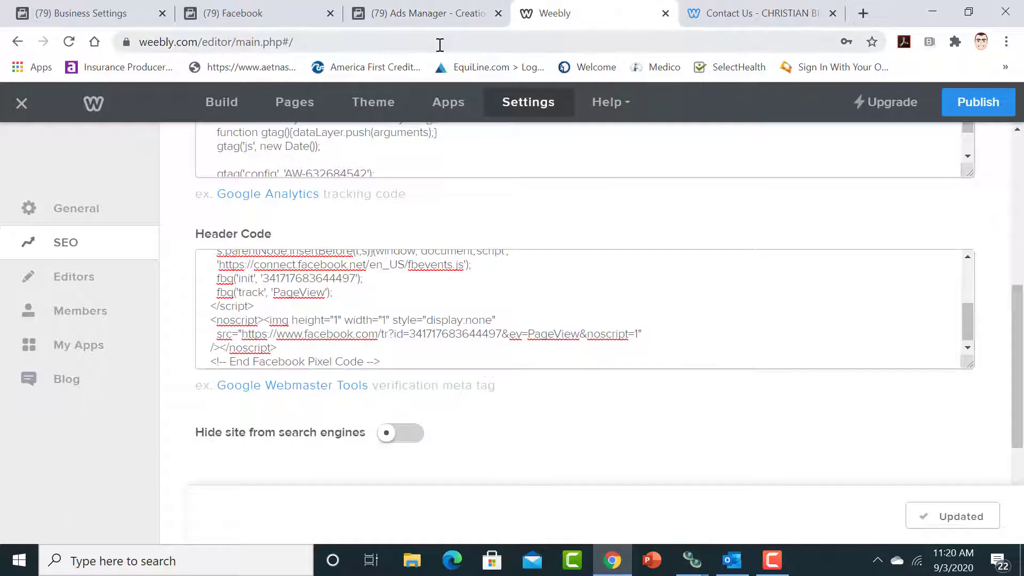
click(452, 43)
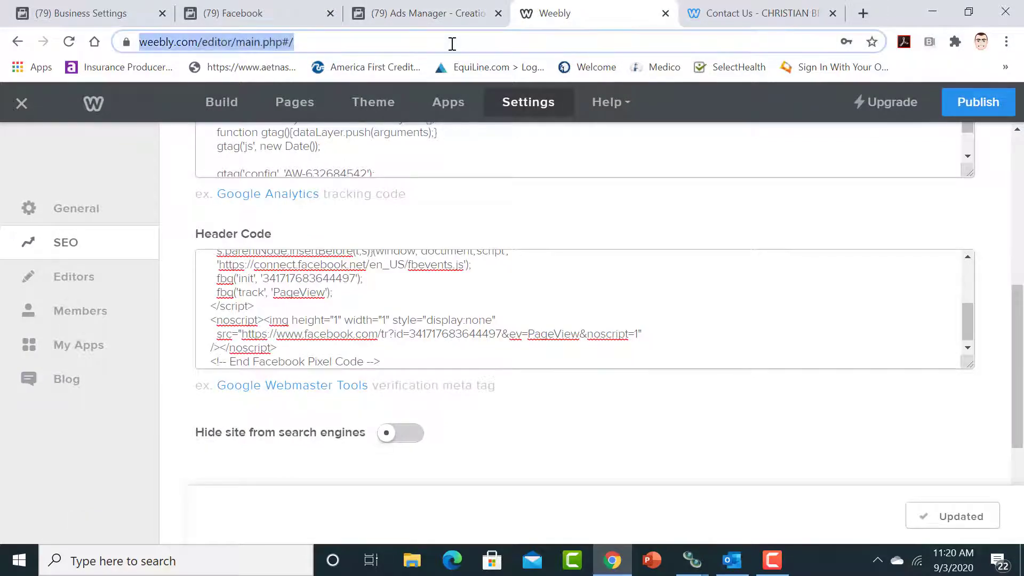
text(google.com)
key(Return)
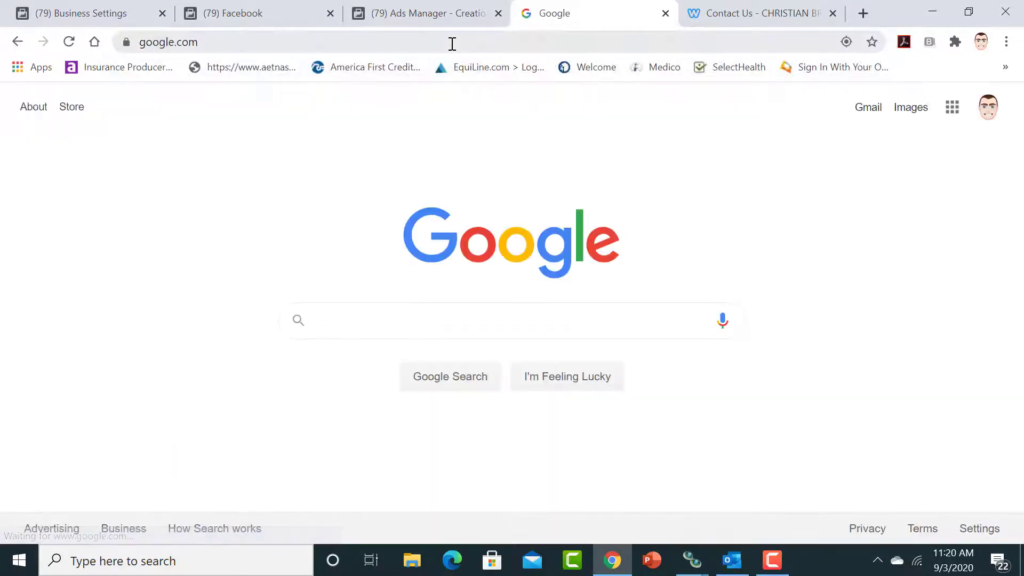
Search Google for "how to exclude people who like my page facebook ad"
text(exl)
key(BackSpace)
key(BackSpace)
key(BackSpace)
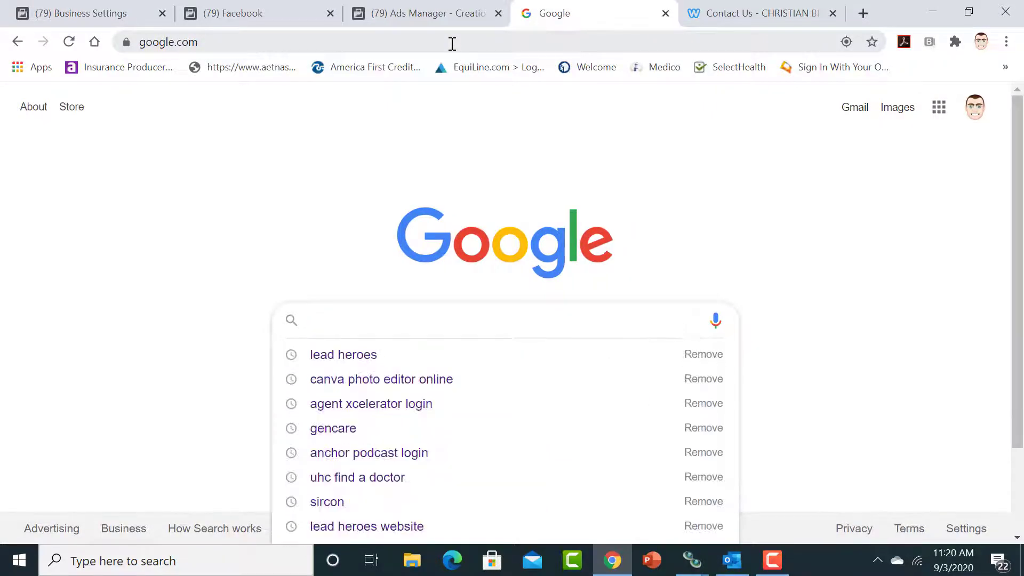
text(how to exl)
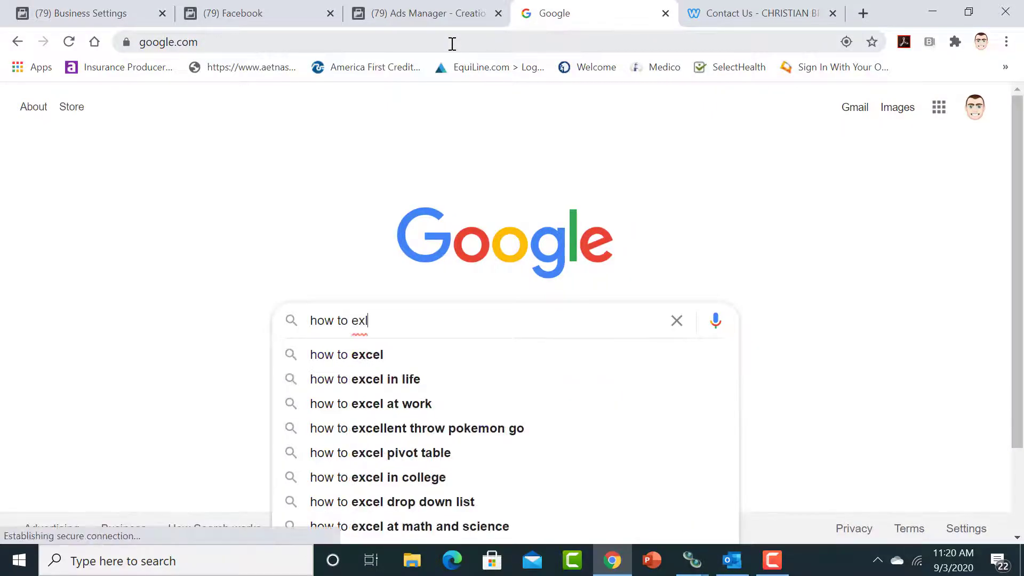
key(BackSpace)
text(clude people who like my page fa)
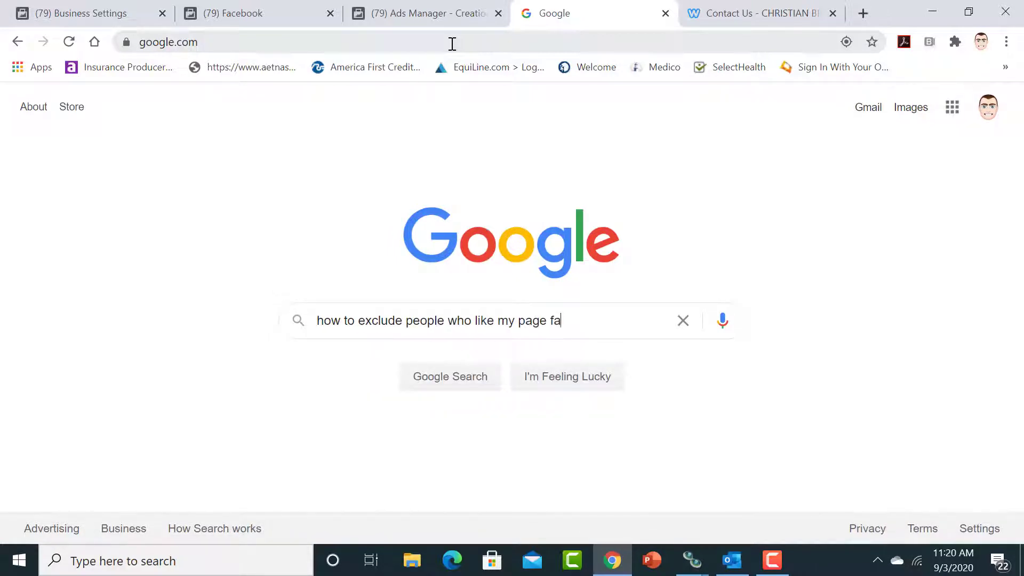
text(ook ad)
key(Return)
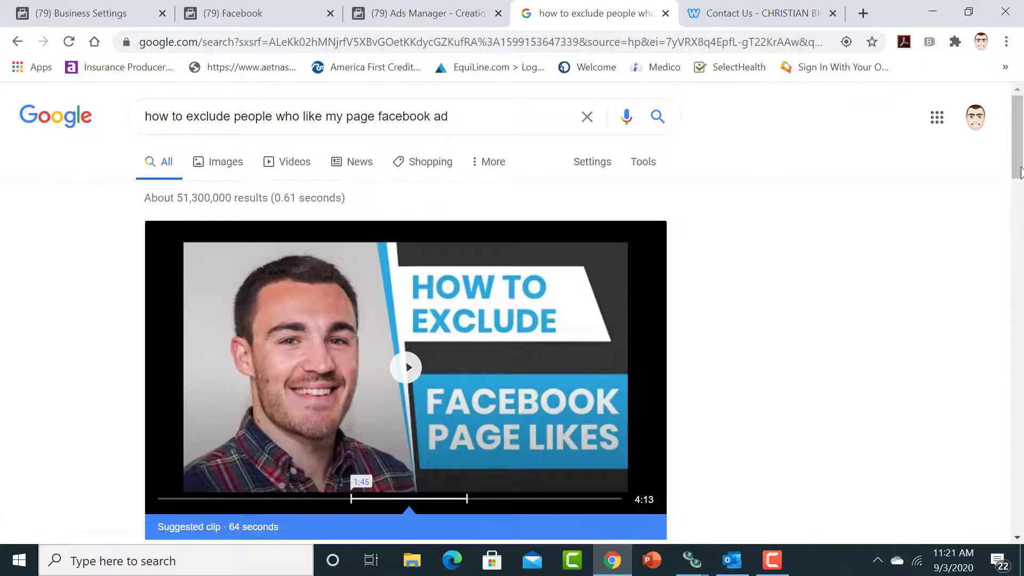
Play the suggested video clip on excluding people who like a Facebook page, dismiss its overlay ad and pause it
scroll(1019, 176, down, 2)
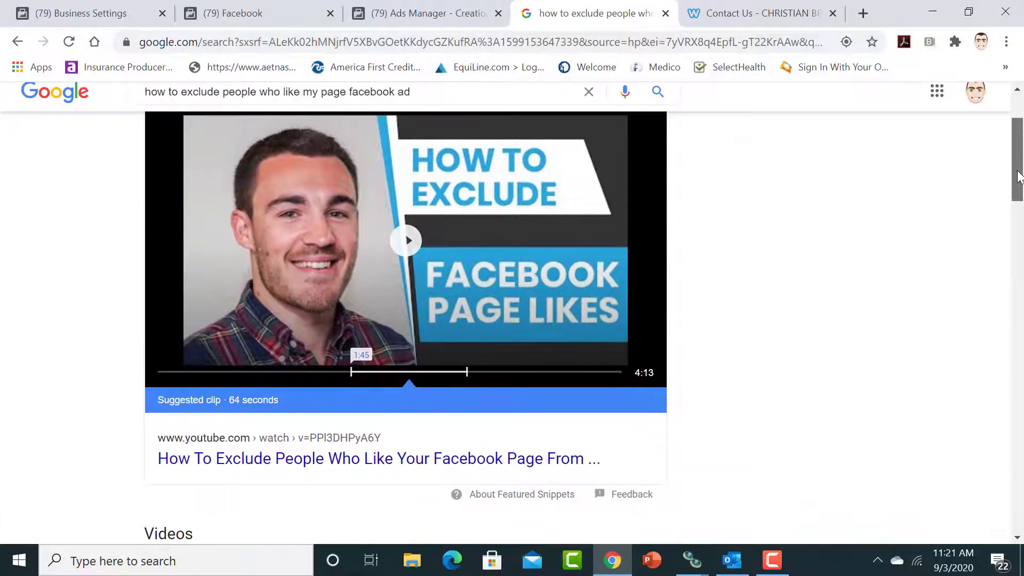
click(411, 241)
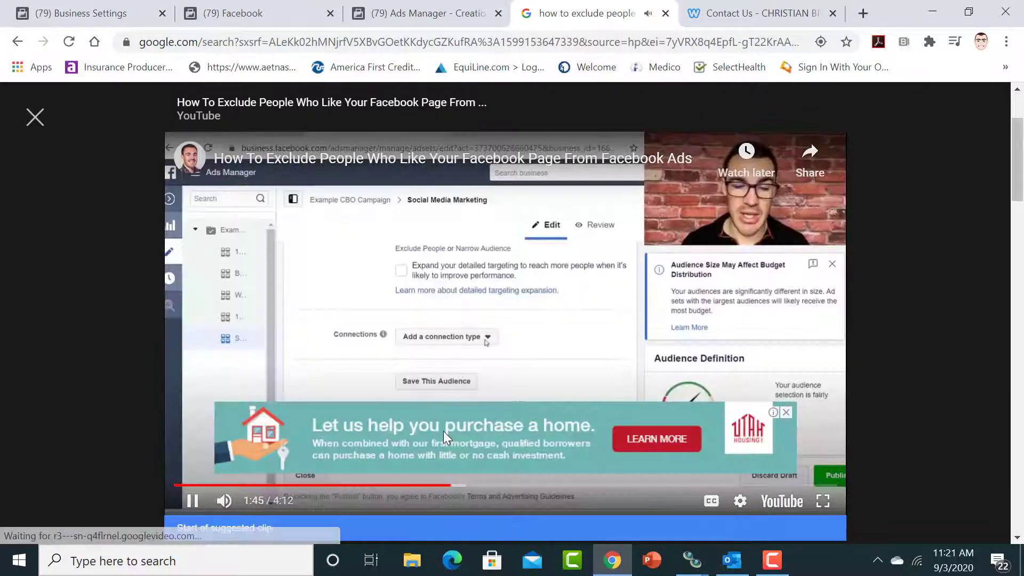
click(787, 411)
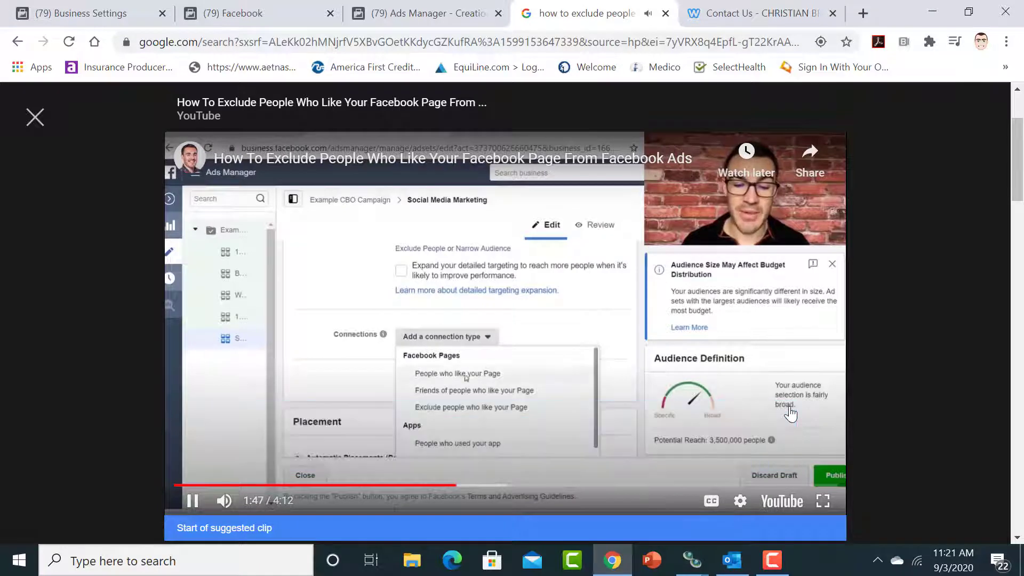
click(336, 400)
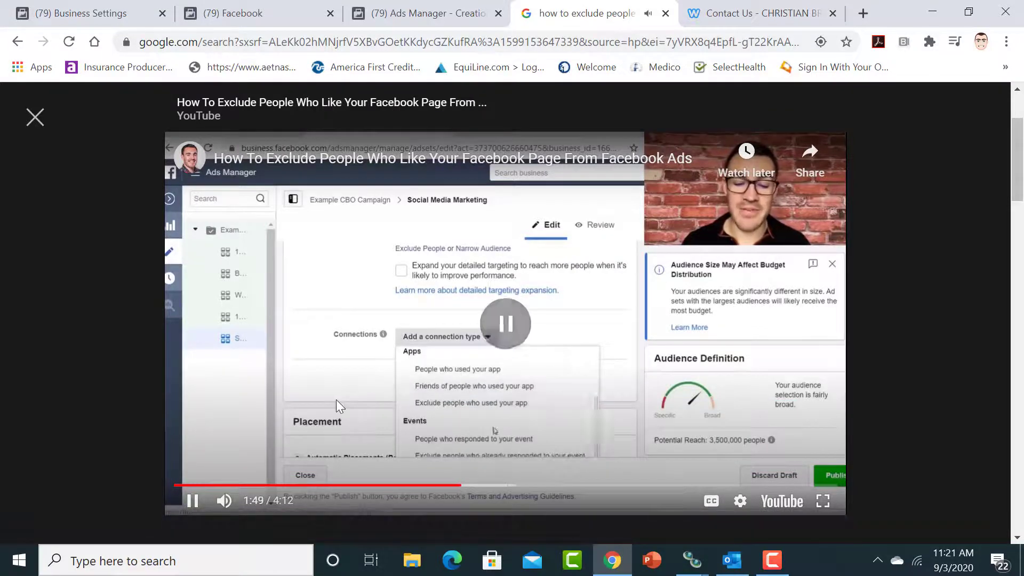
Return to the Ads Manager tab, open the audience's Connections setting for editing, and close the Google search tab
click(410, 8)
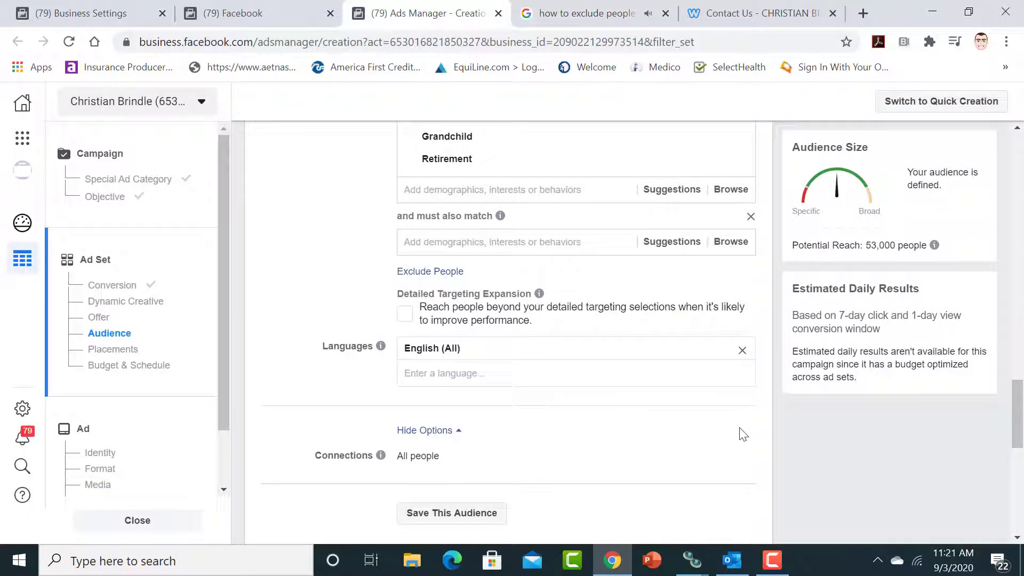
scroll(1017, 421, down, 2)
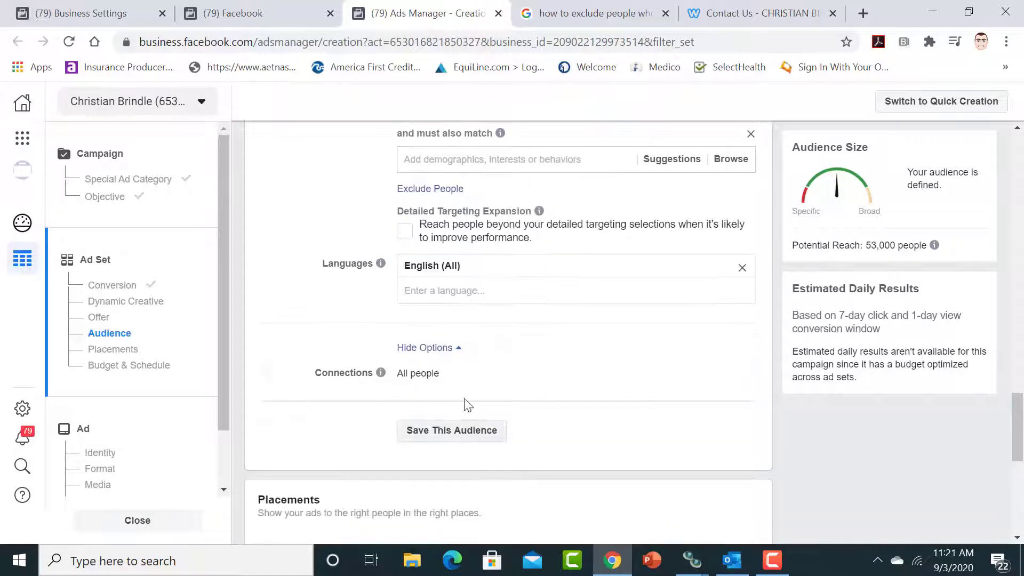
click(726, 373)
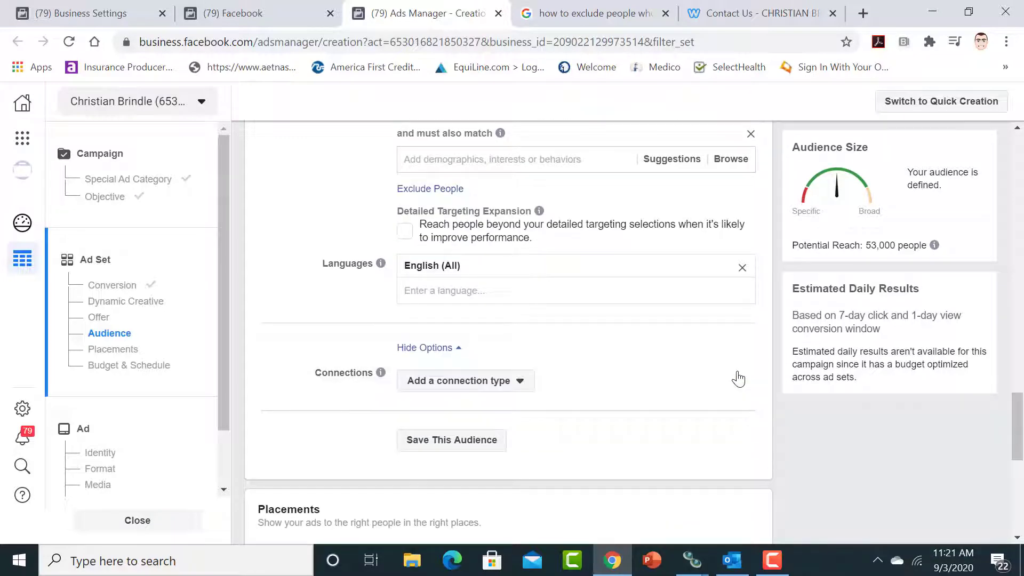
click(497, 388)
click(497, 388)
click(665, 14)
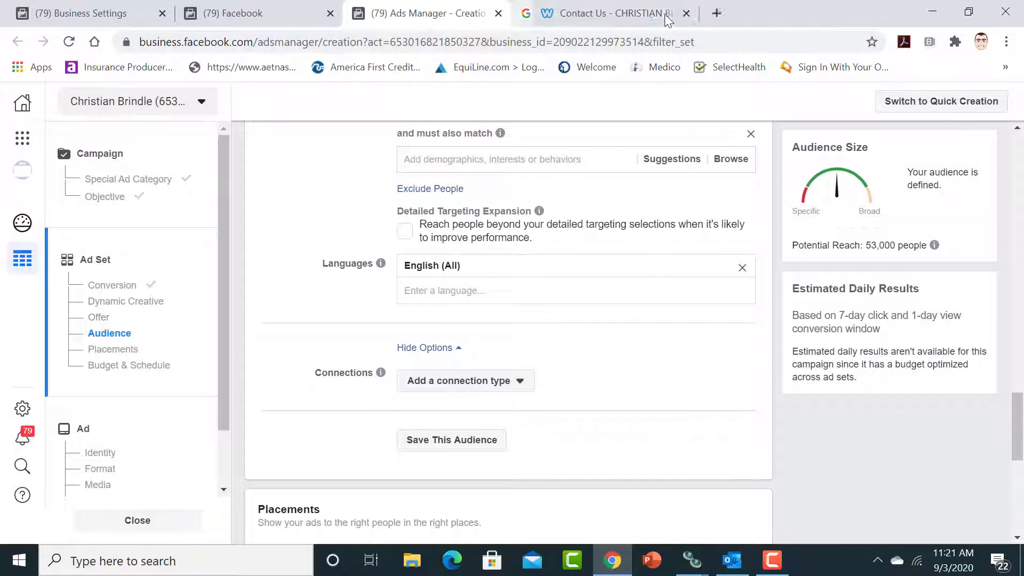
Add the connection type "Exclude people who like your Page" to the audience and choose the Insurance Services page for it
scroll(1021, 421, up, 6)
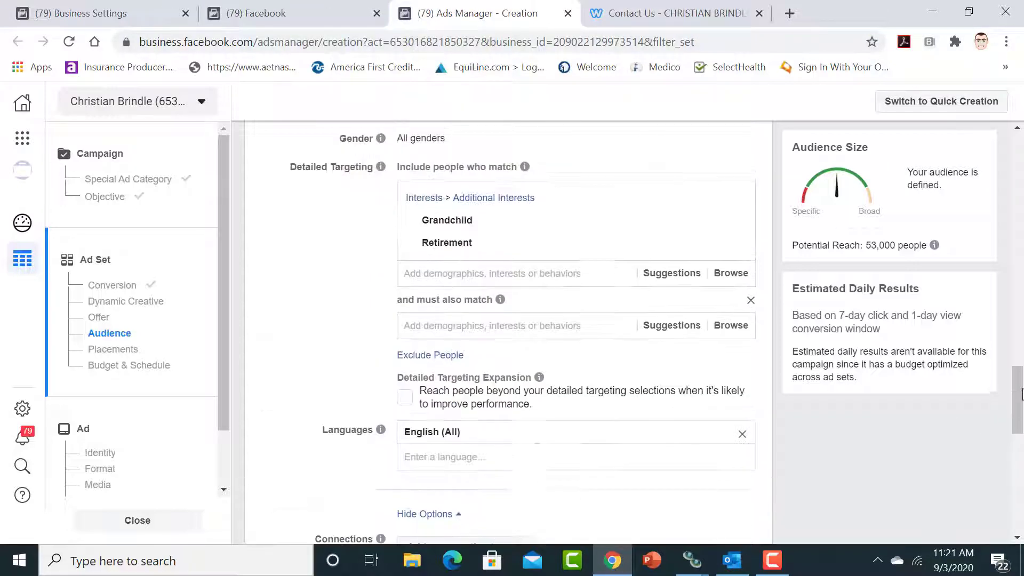
scroll(1021, 421, down, 6)
scroll(1021, 422, down, 1)
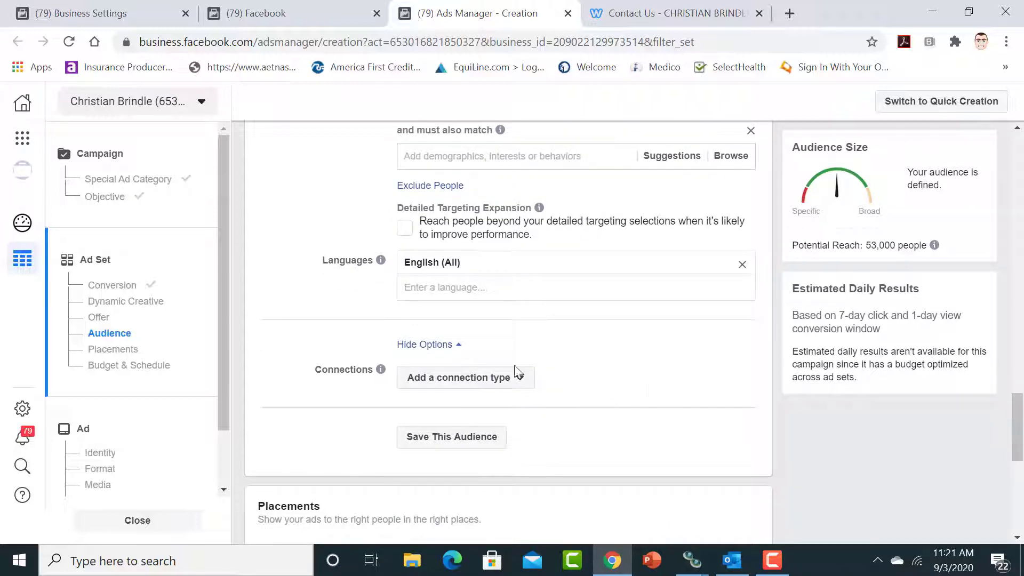
click(493, 382)
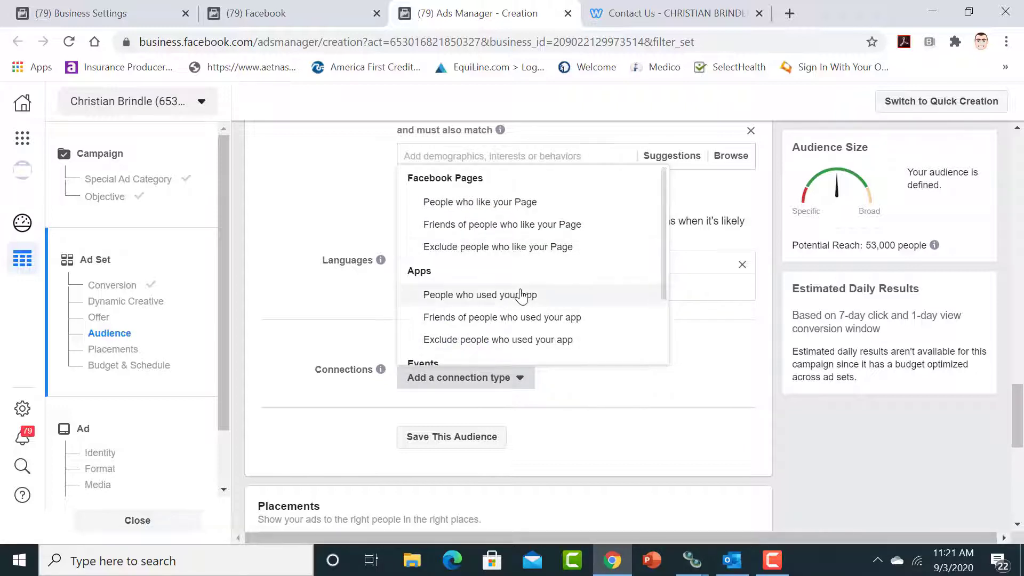
click(521, 251)
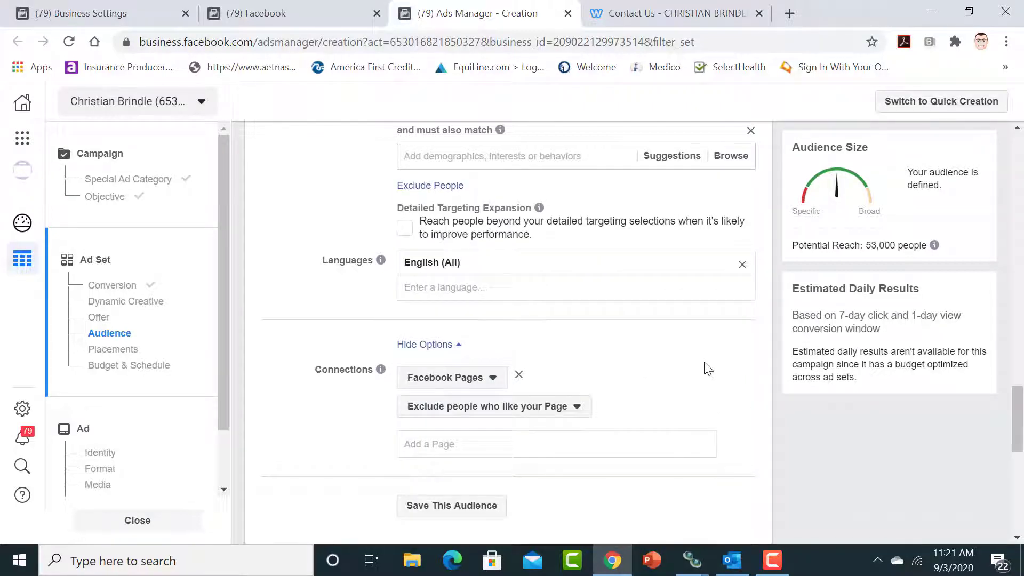
mouse_move(1018, 431)
mouse_down()
mouse_move(1018, 403)
mouse_move(1021, 438)
mouse_up()
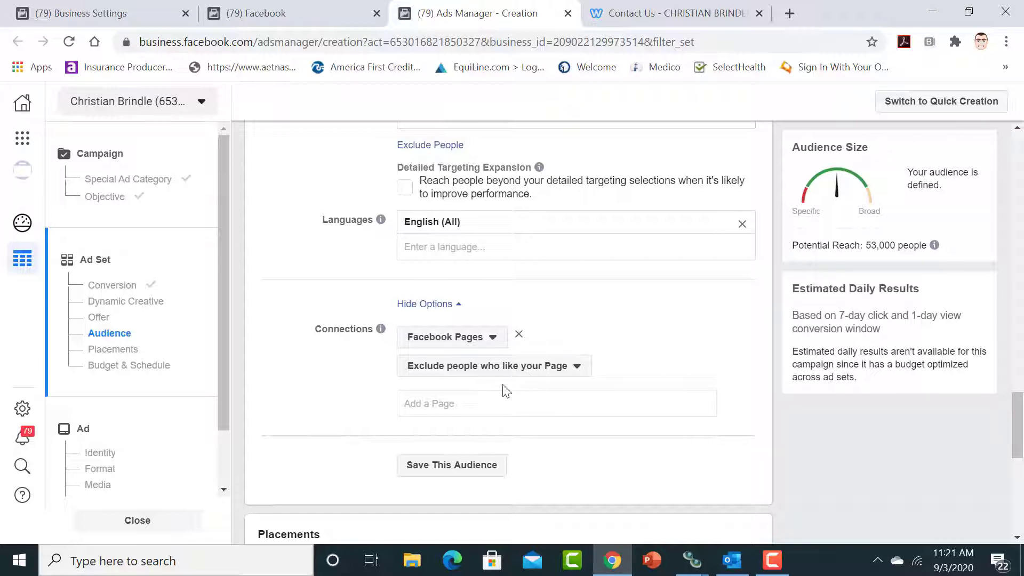
click(477, 402)
text(ch)
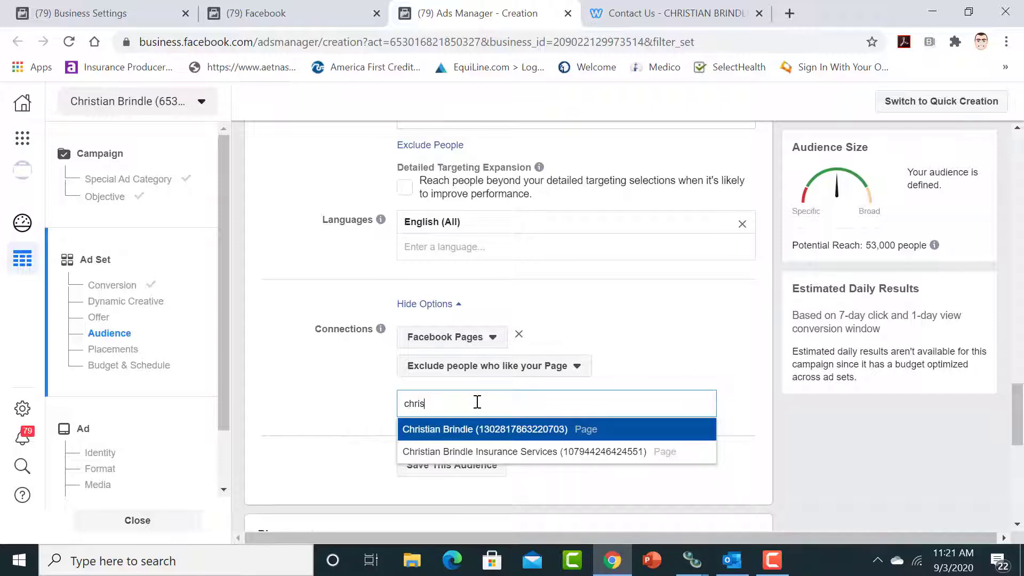
text(ris)
click(480, 452)
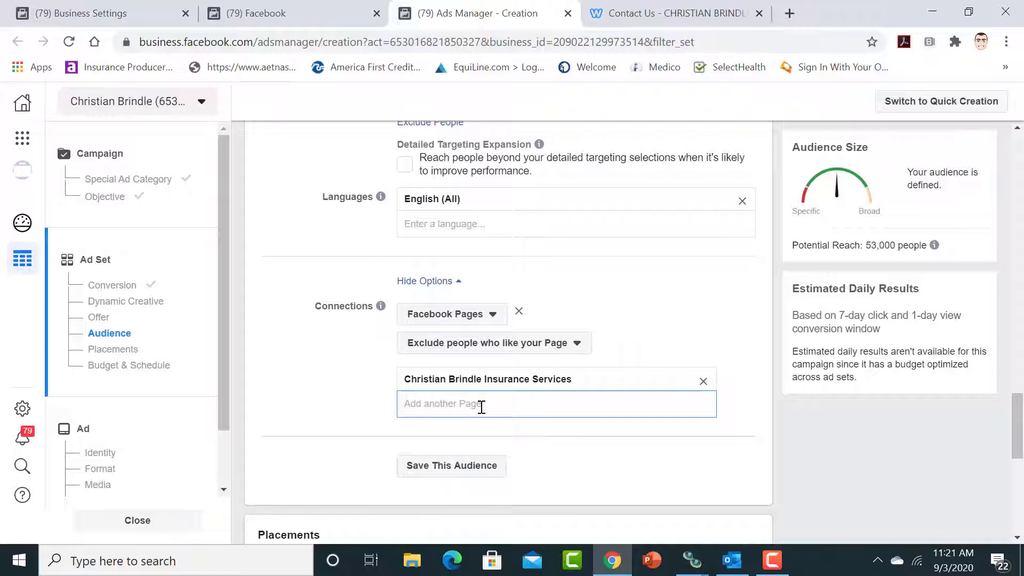
Add the states of Idaho, Colorado and Texas to the audience's included locations
drag(1018, 426, 1017, 350)
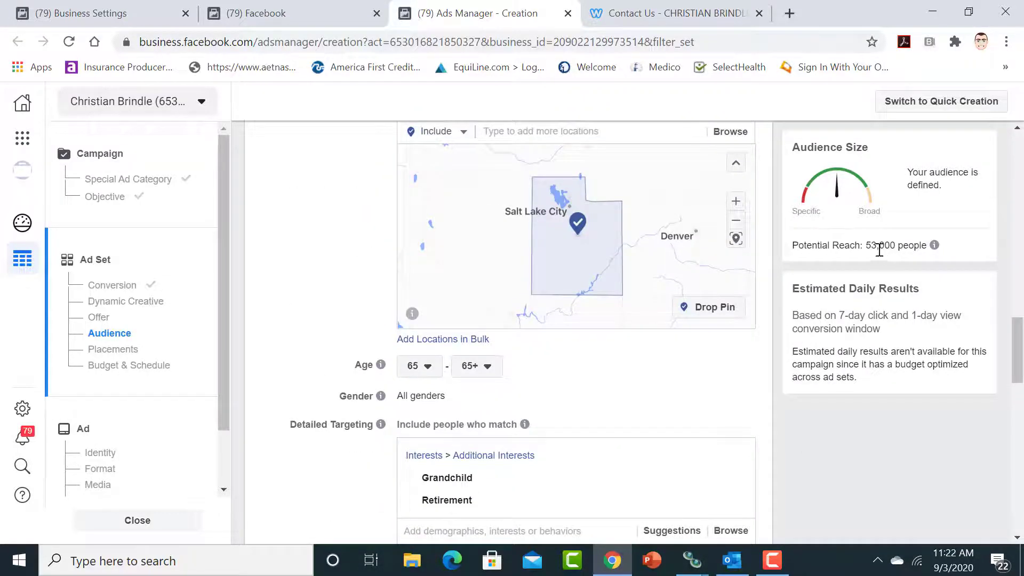
drag(867, 245, 925, 246)
drag(1019, 375, 1019, 352)
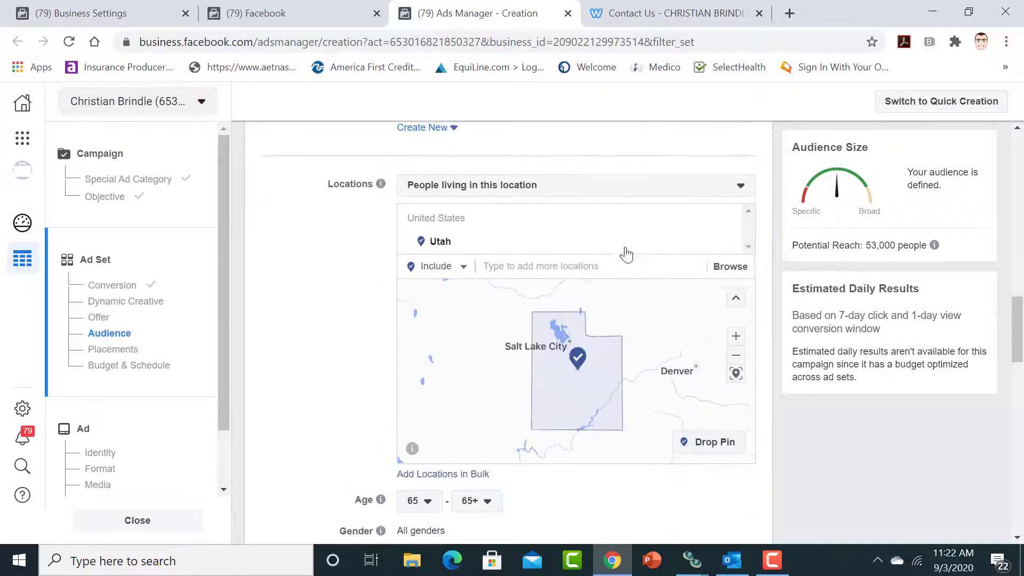
click(569, 261)
text(lda)
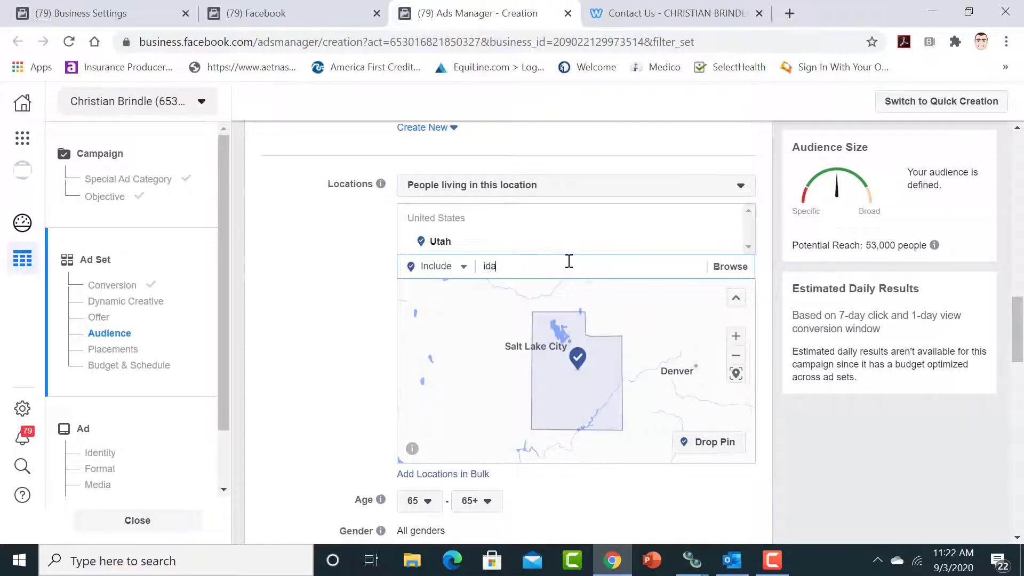
text(ho)
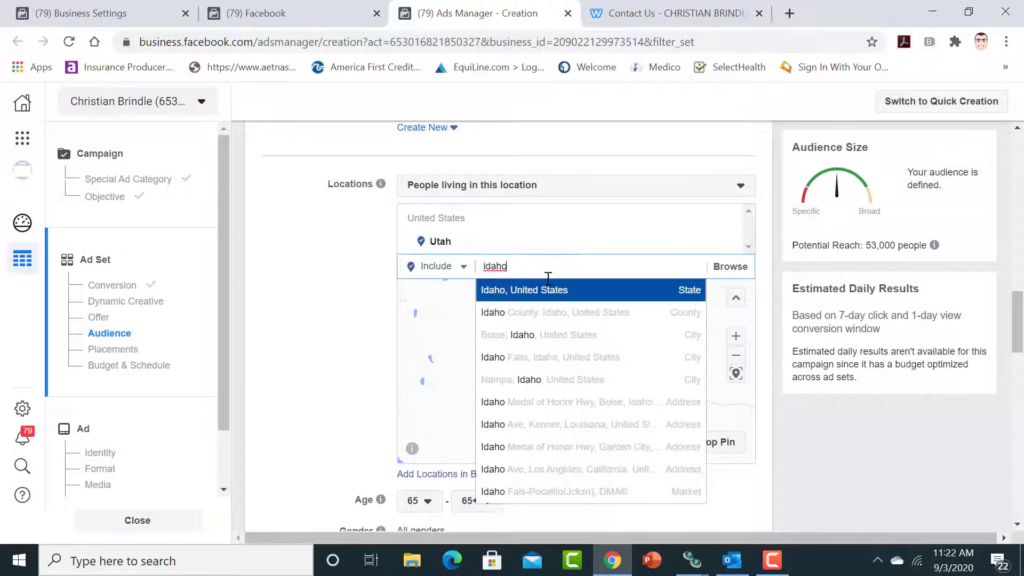
click(545, 290)
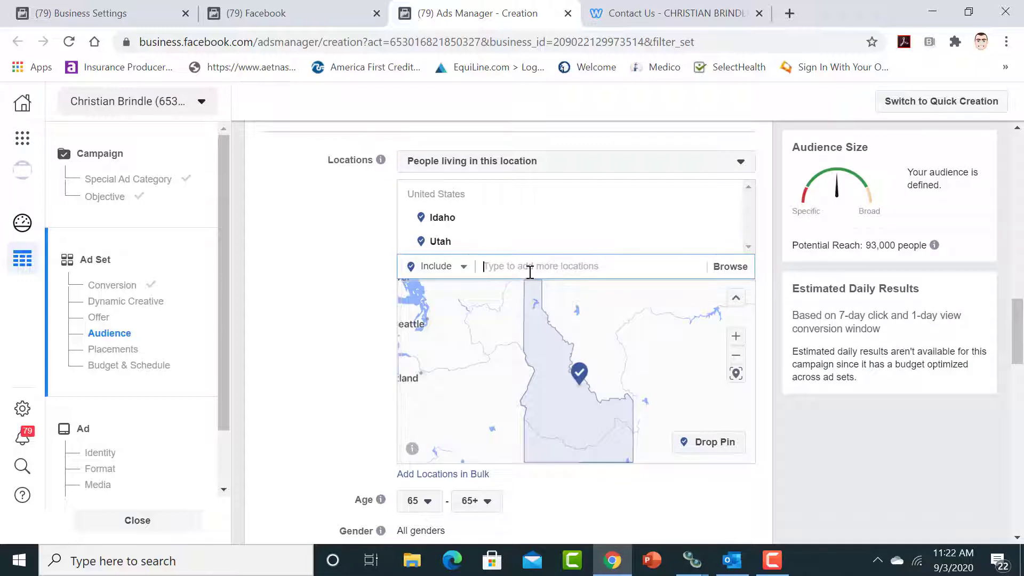
text(colorado)
click(528, 290)
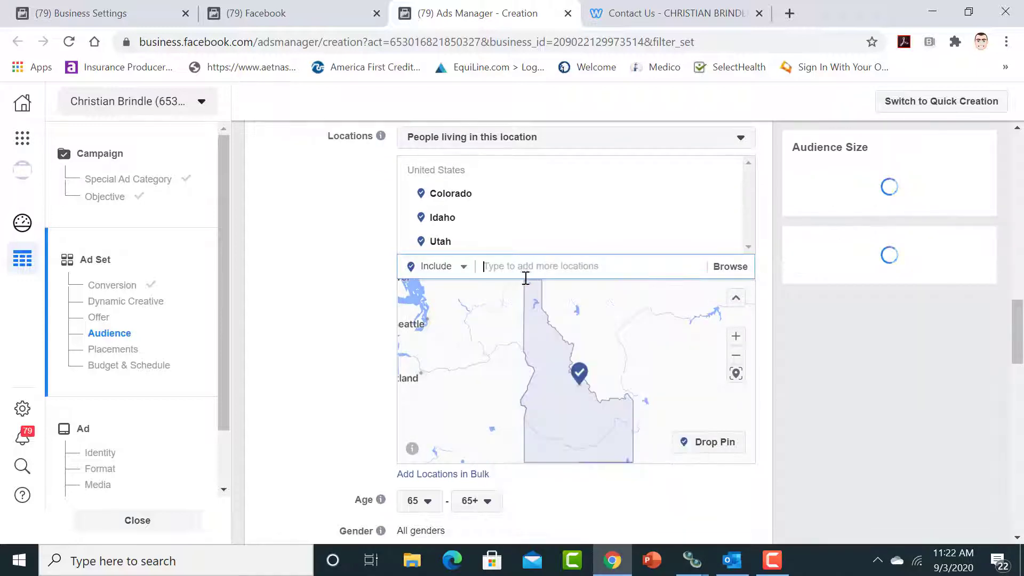
text(tex)
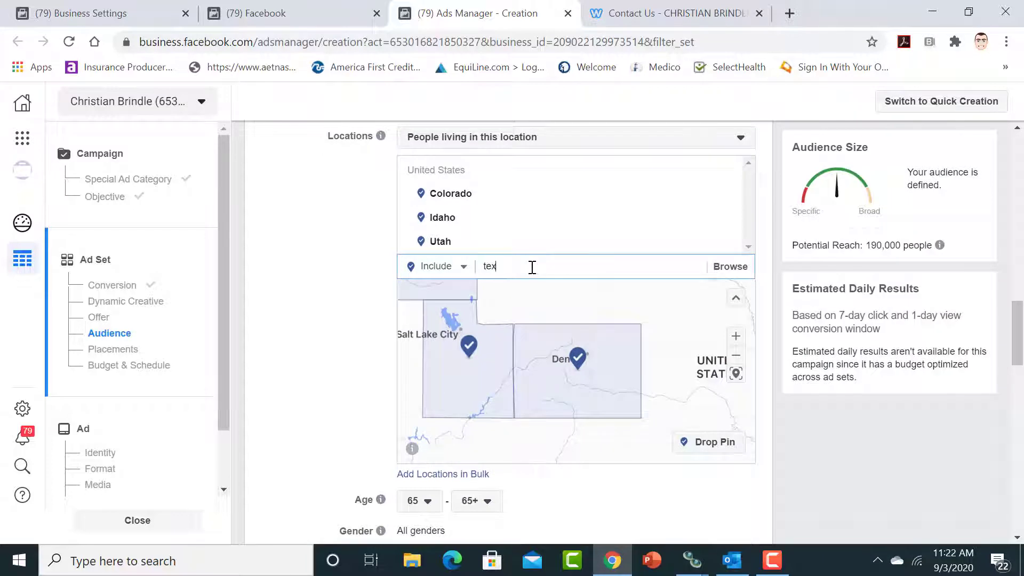
text(as)
click(531, 289)
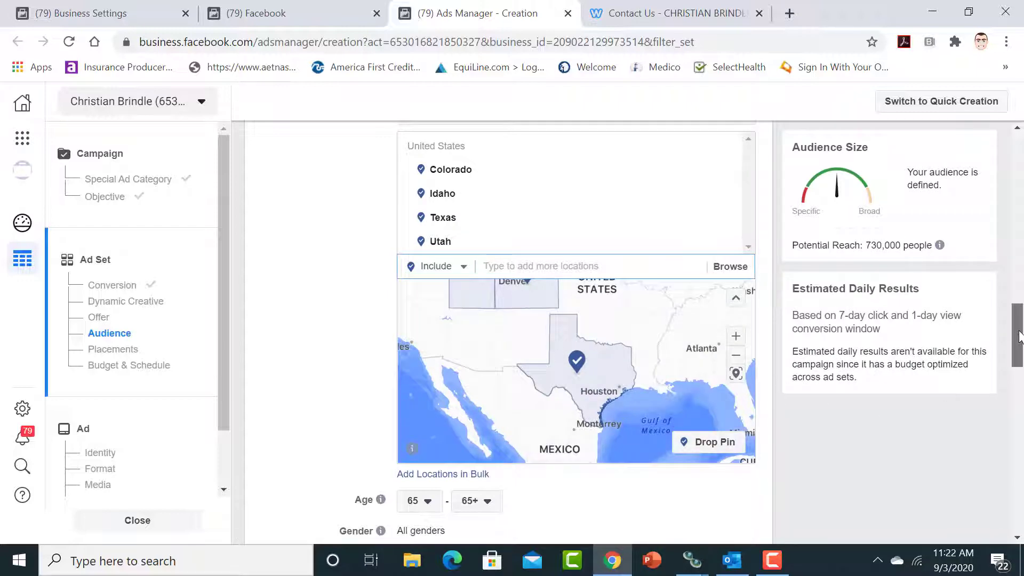
Switch the ad set's schedule to a set start and end date and continue to the ad setup
drag(1019, 352, 1022, 508)
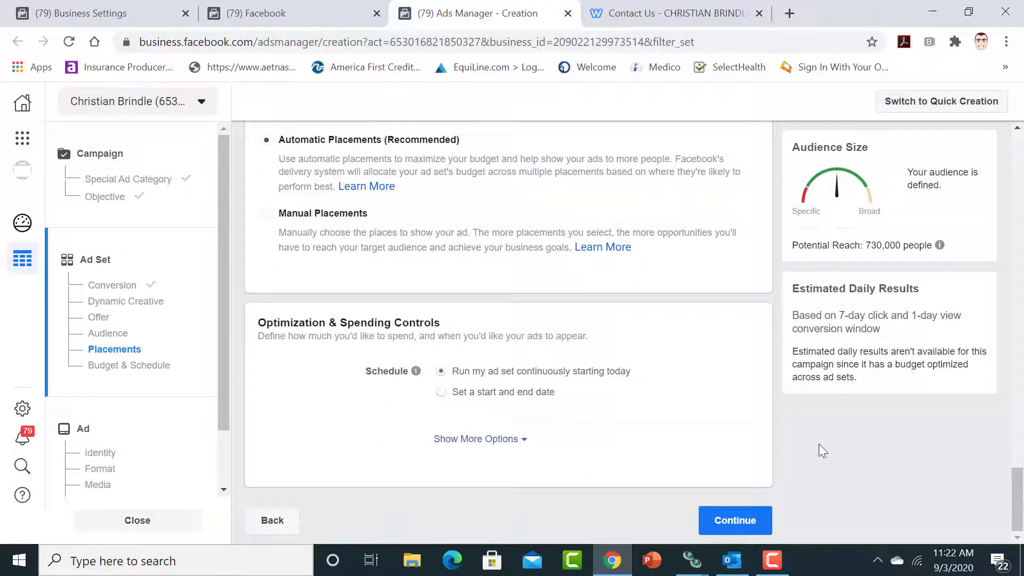
click(441, 392)
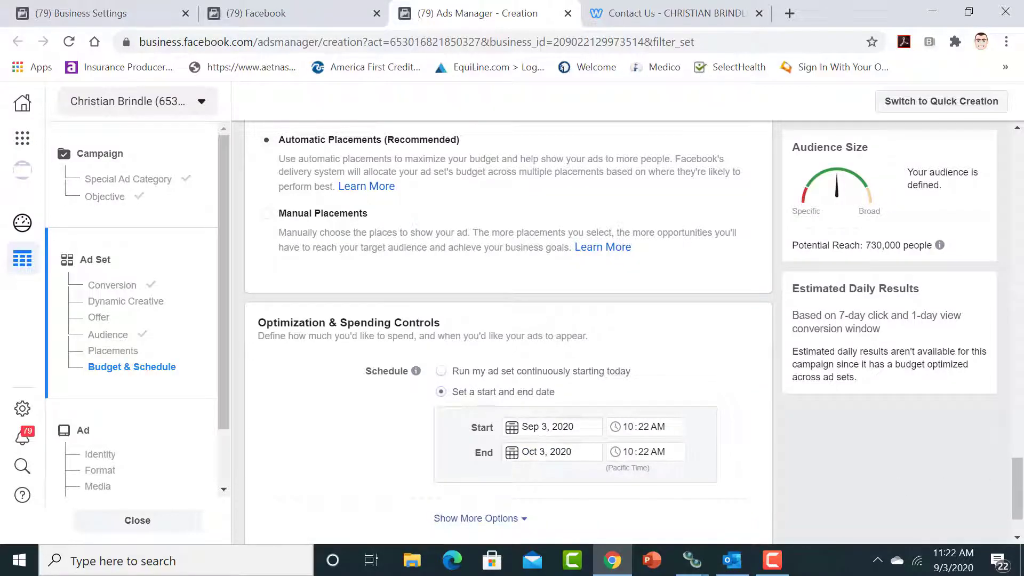
scroll(533, 454, down, 2)
click(733, 521)
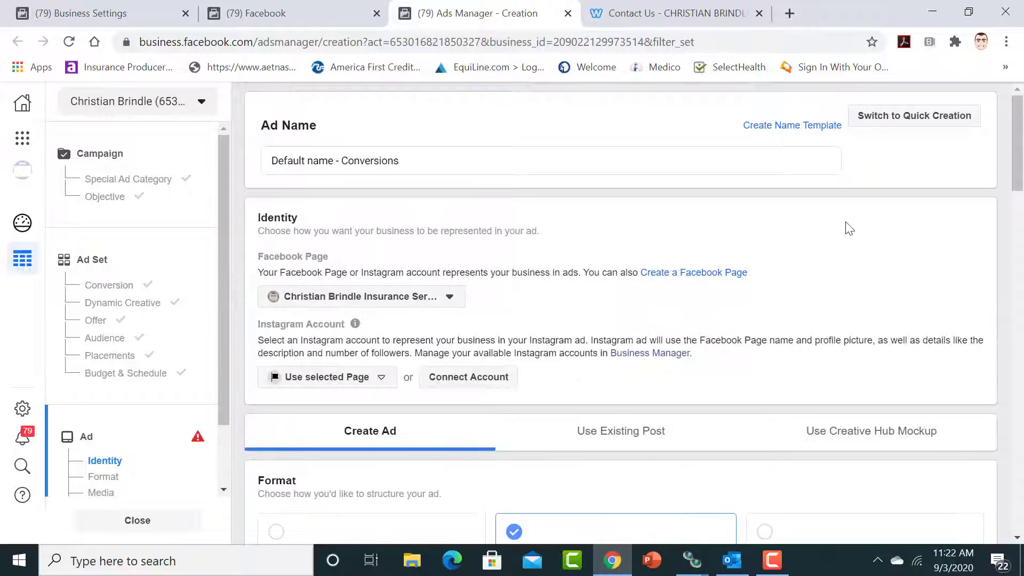
Look through the account videos and video sources offered for the ad's media, and close the selection without choosing a video
drag(1019, 125, 1021, 234)
scroll(707, 248, down, 5)
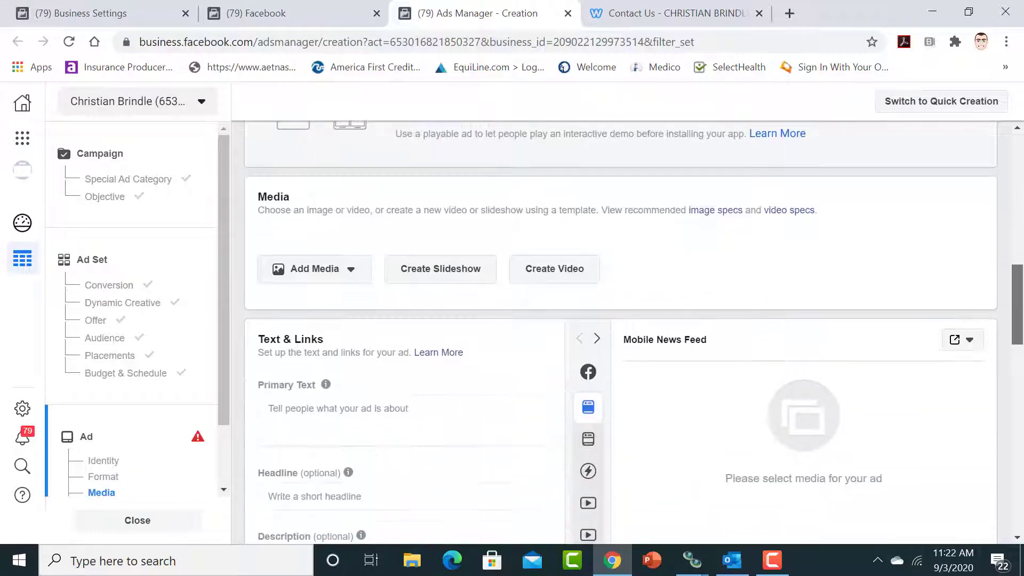
click(324, 270)
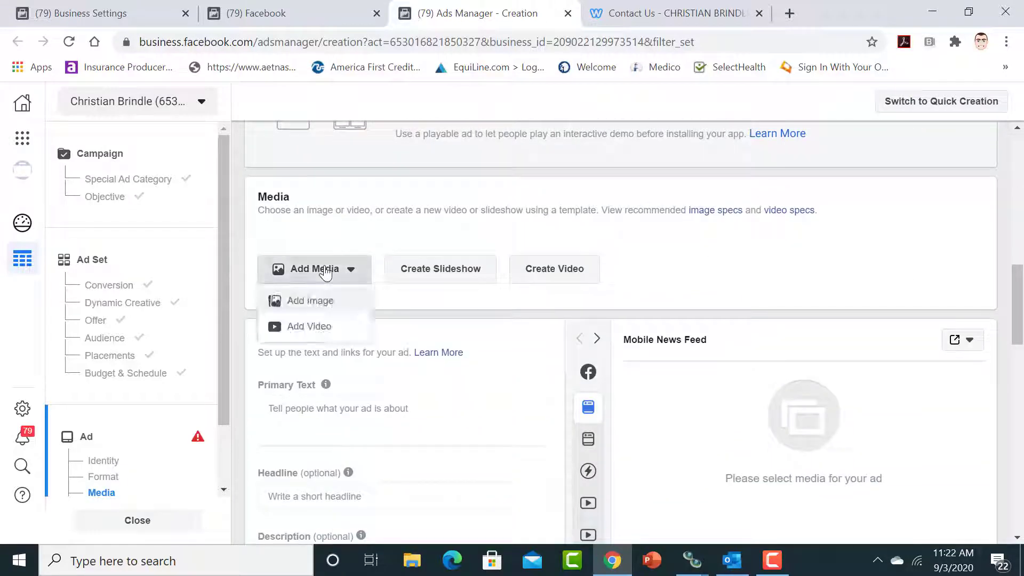
click(310, 327)
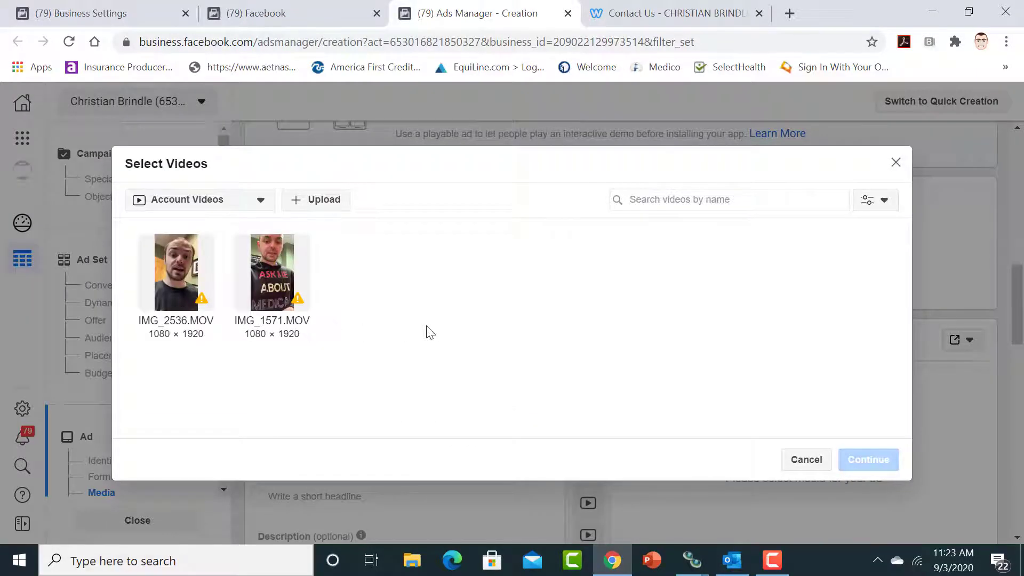
click(250, 201)
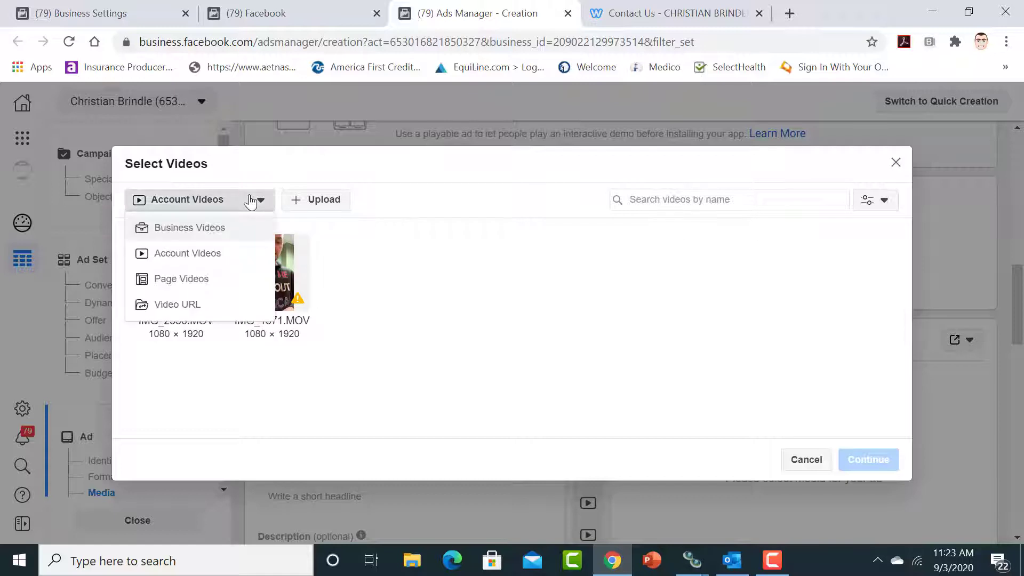
click(251, 200)
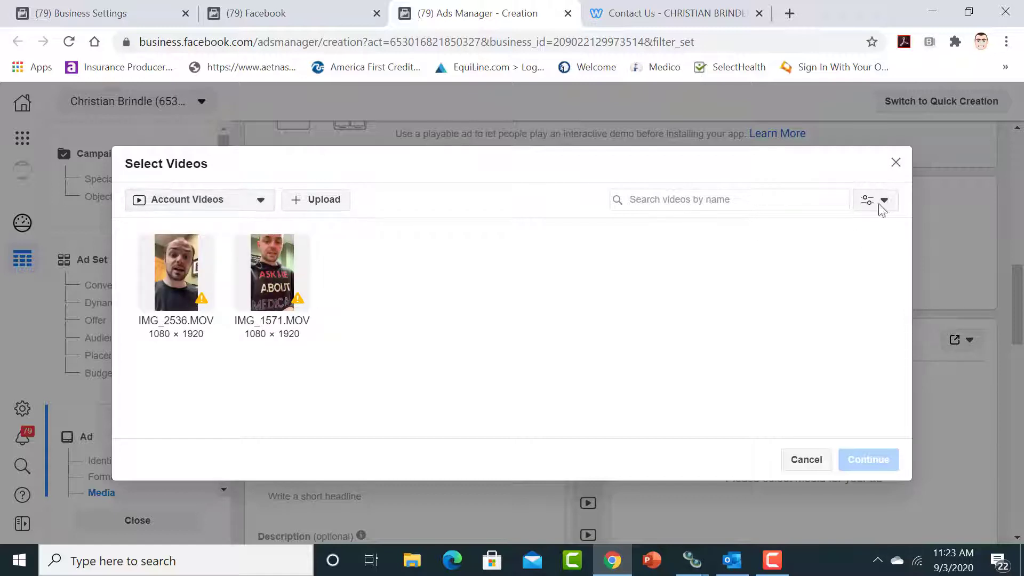
click(896, 163)
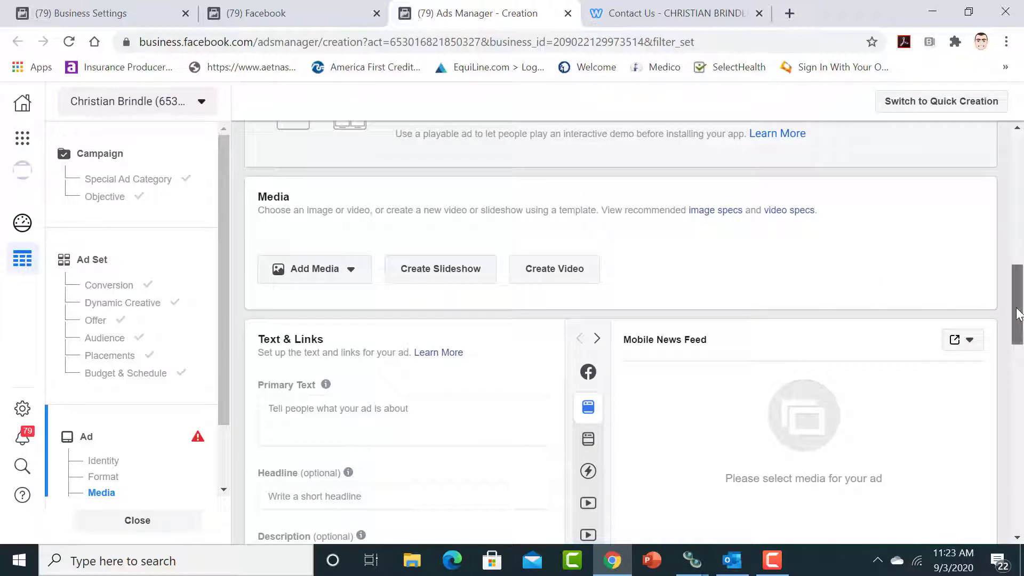
View the list of available ad accounts and close it, keeping the current account
drag(1020, 275, 1023, 210)
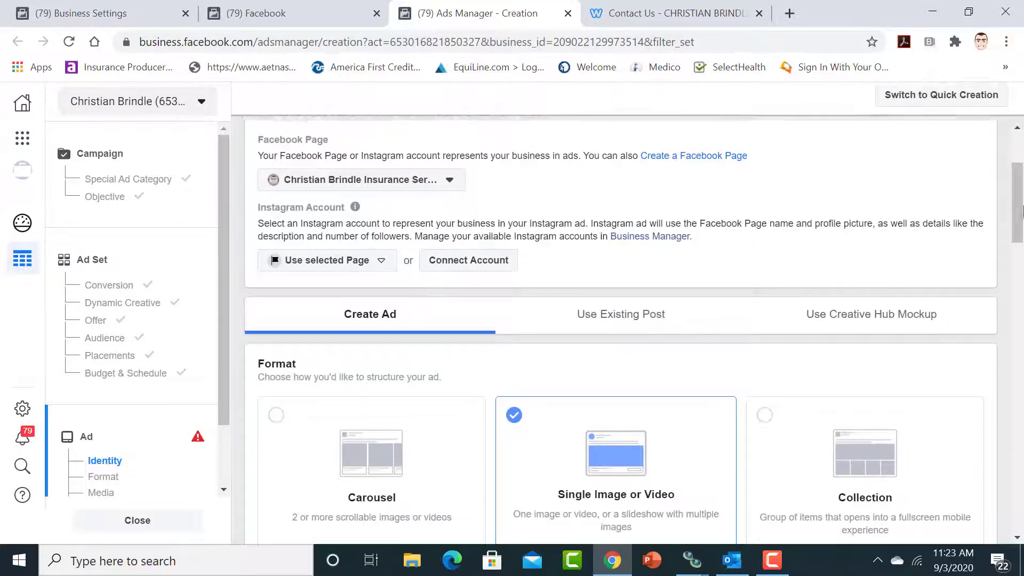
click(186, 109)
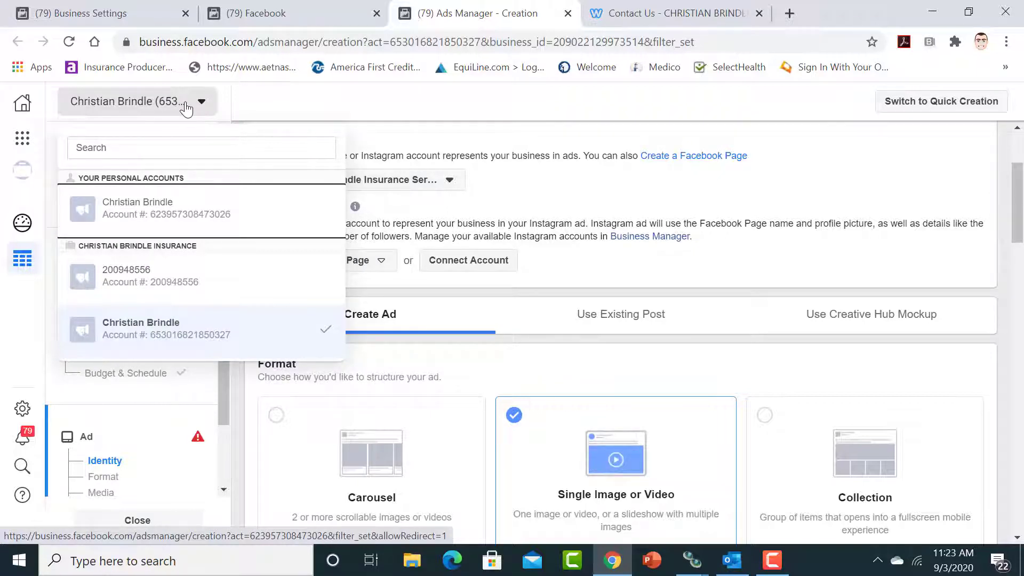
click(186, 109)
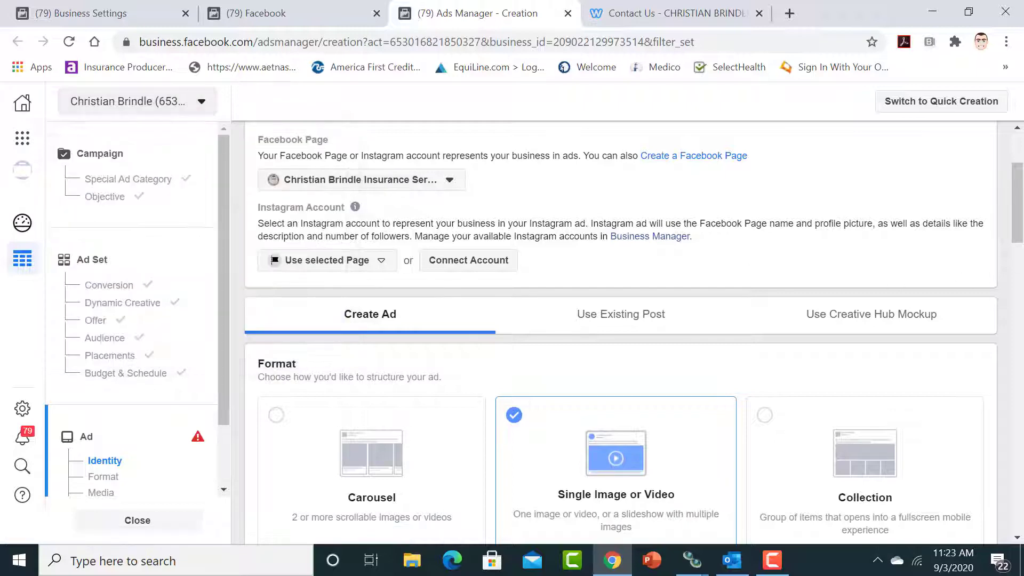
Add the account video IMG_1571.MOV as the ad's media
scroll(1022, 230, down, 10)
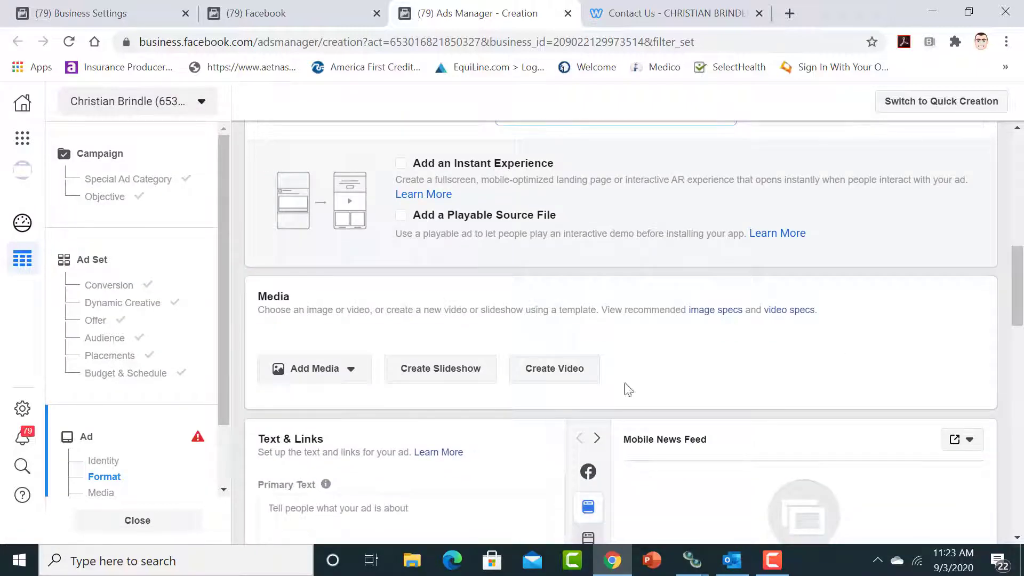
click(316, 375)
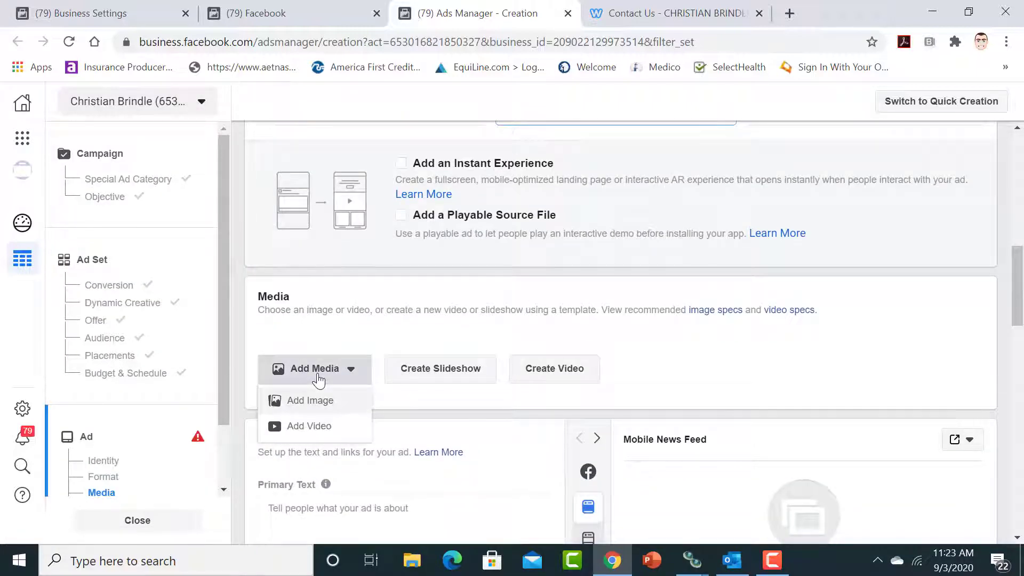
click(322, 425)
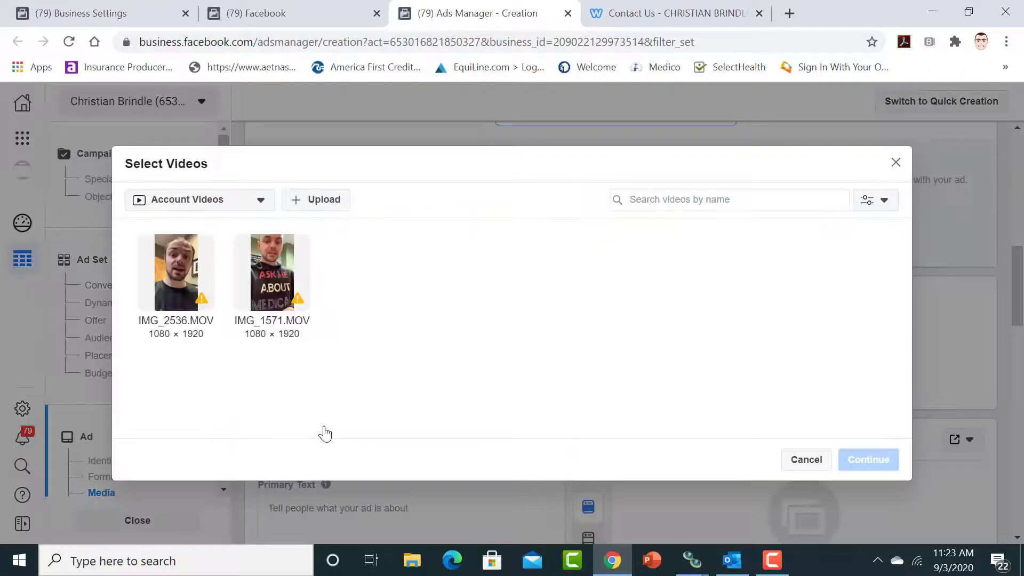
click(276, 281)
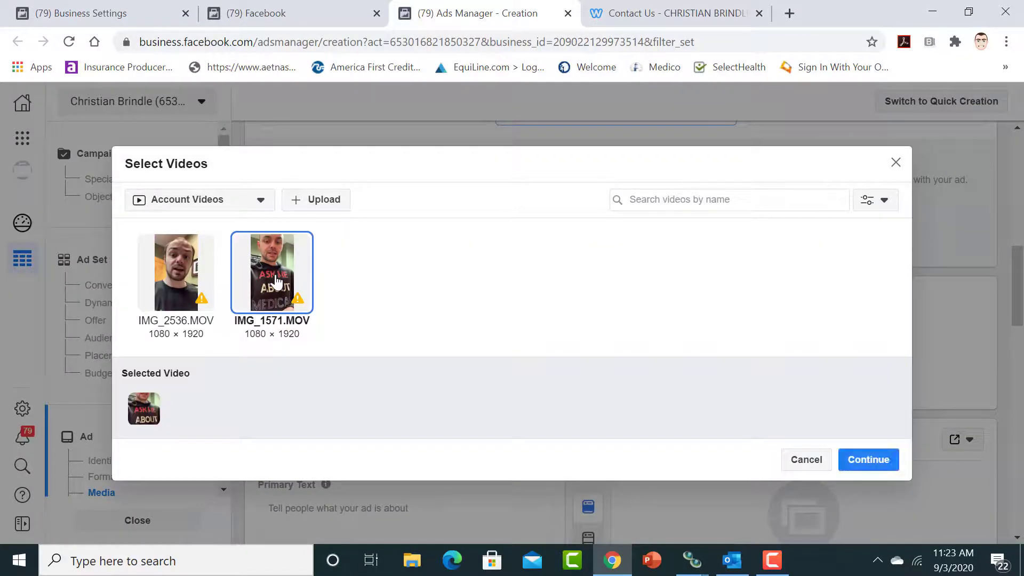
click(863, 465)
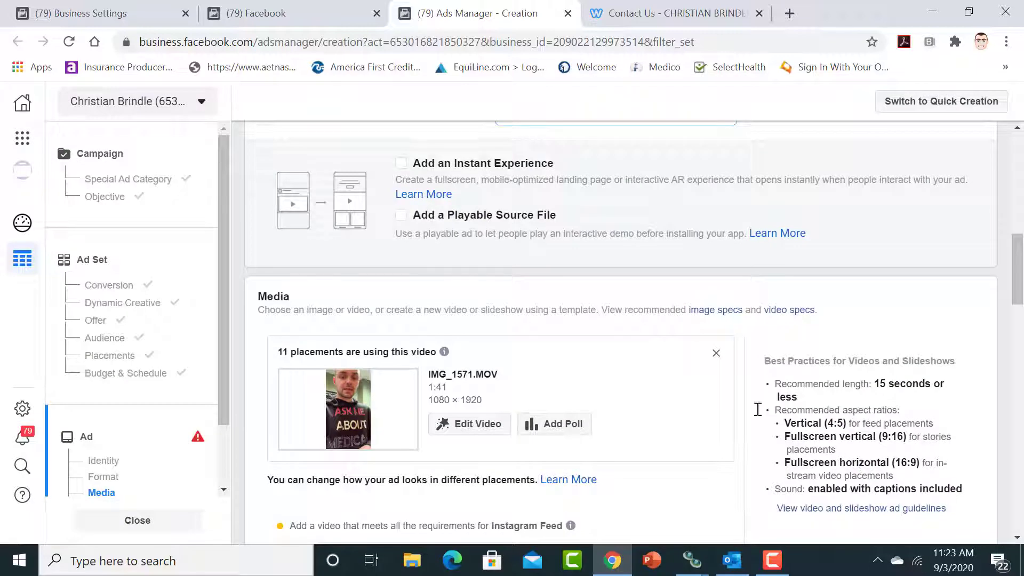
Copy the address of the website's Contact Us page and set it as the ad's destination website URL
drag(1019, 280, 1021, 376)
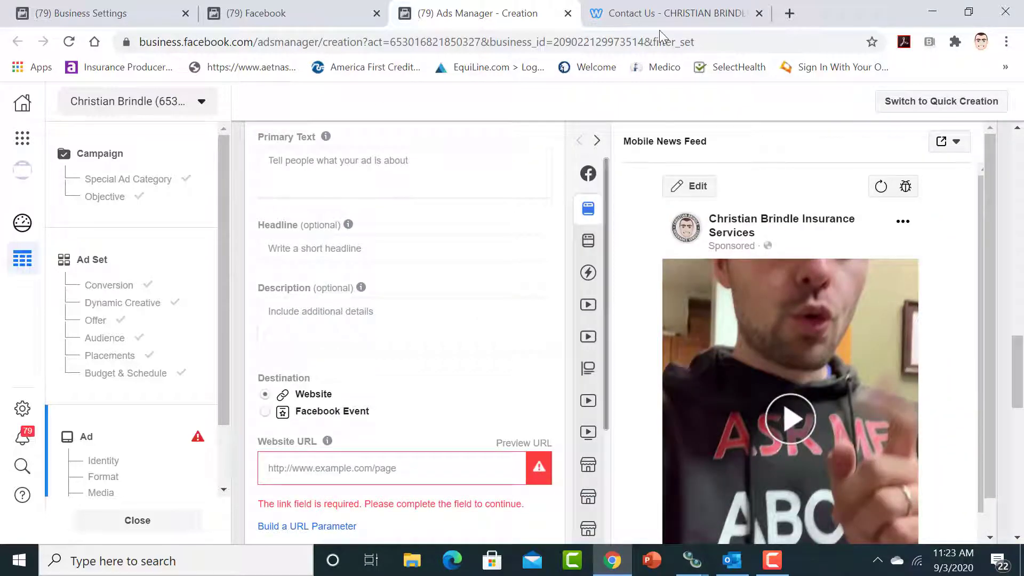
click(664, 16)
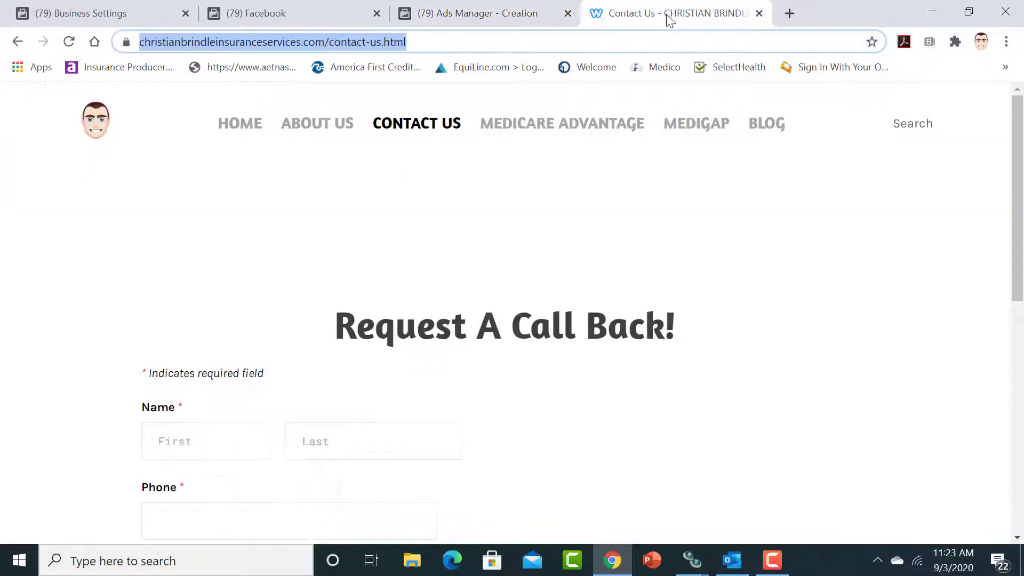
right_click(358, 41)
click(389, 133)
click(299, 10)
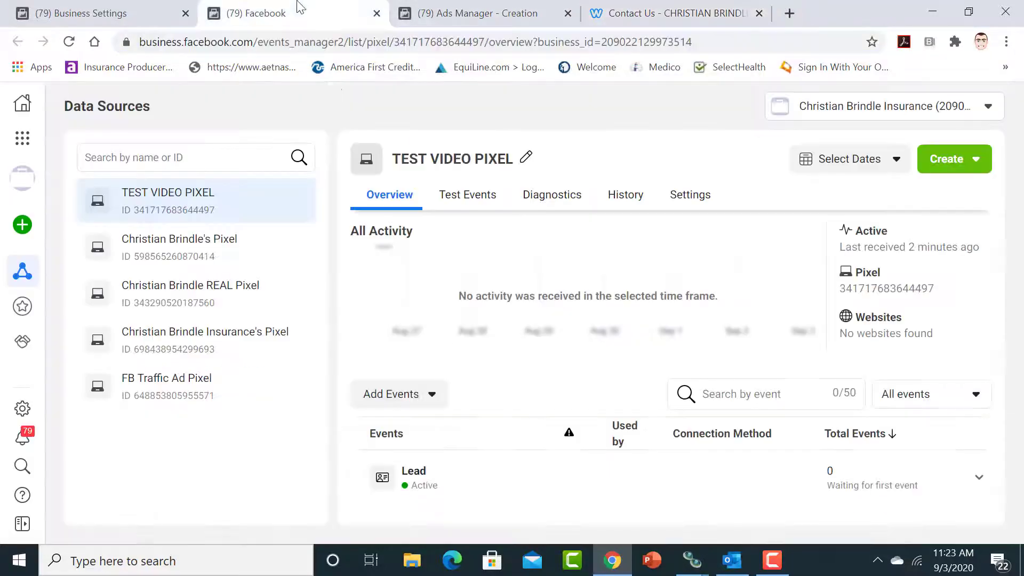
click(492, 7)
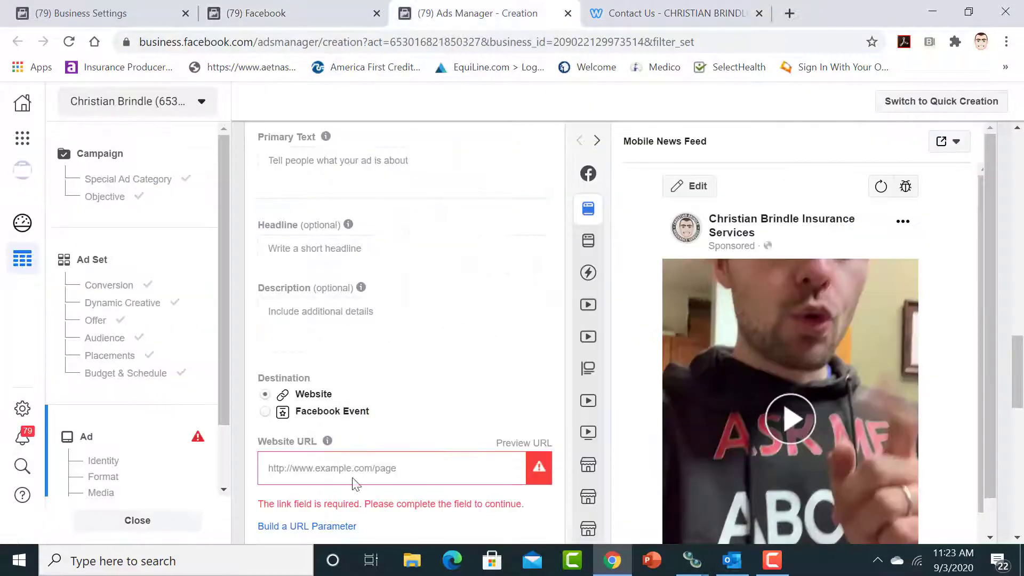
right_click(335, 464)
click(381, 354)
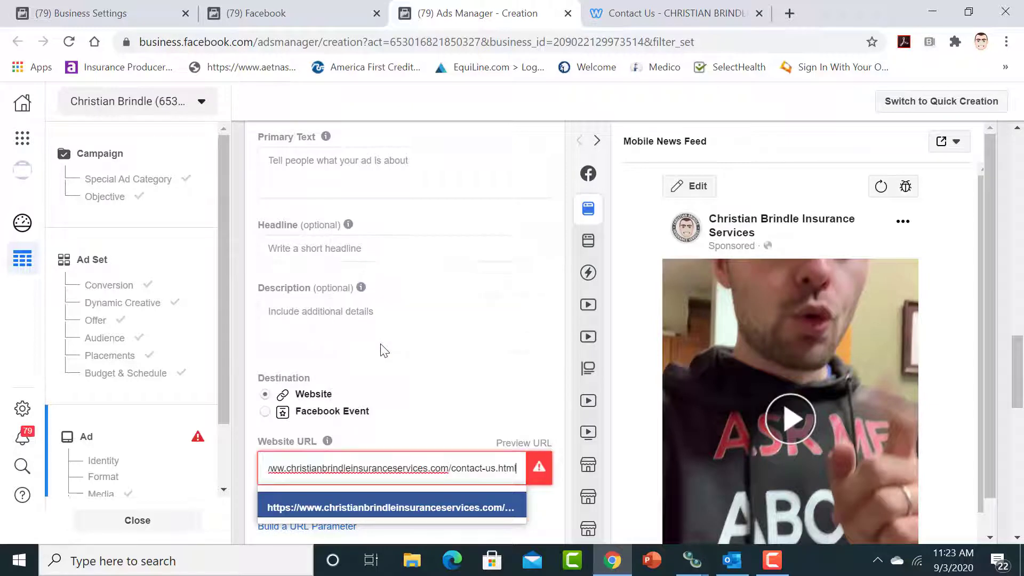
click(500, 395)
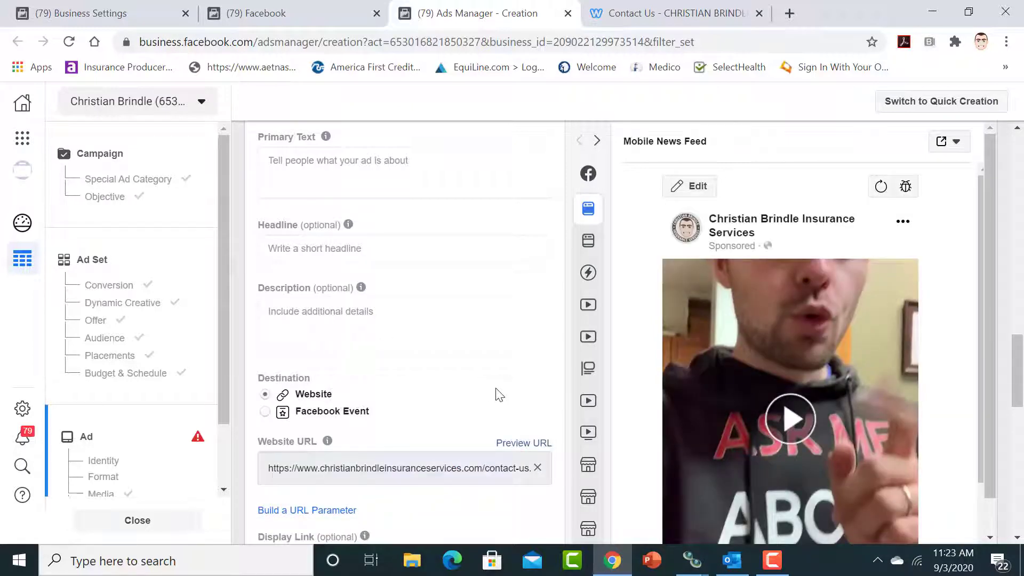
Enter the ad's primary text on two lines: "Need help with Medicare???" and "We are local and can hep you!"
mouse_move(1017, 353)
mouse_down()
mouse_move(1020, 392)
mouse_move(1019, 356)
mouse_up()
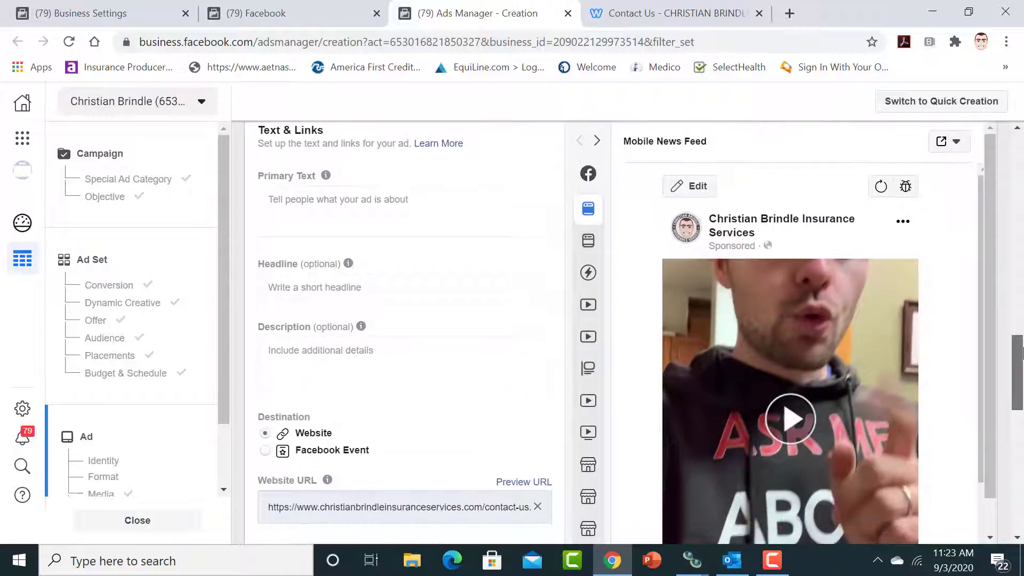
click(361, 207)
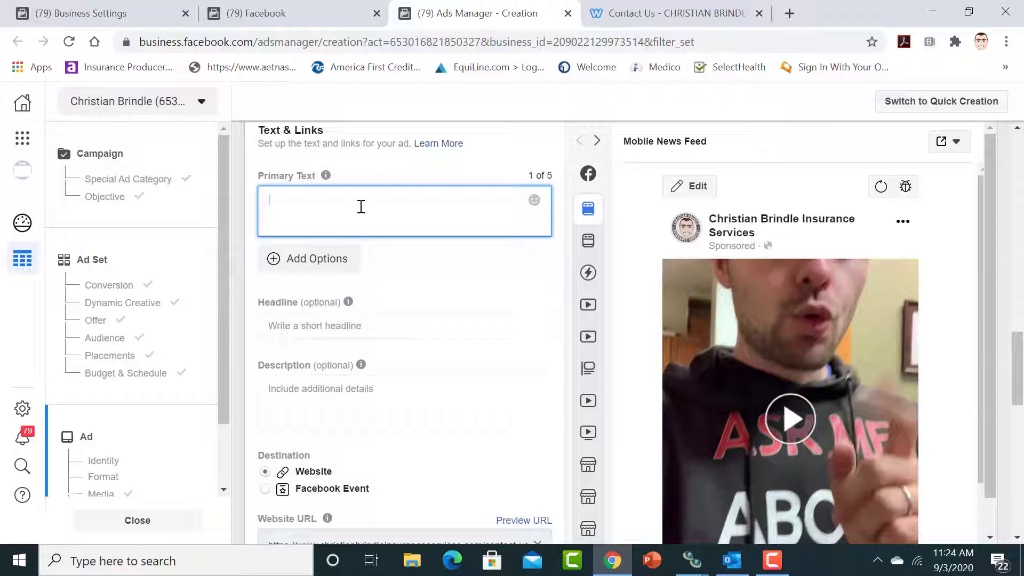
text(Need help )
text(with Medicare)
text(?)
text(?? )
text(We )
text(are ocal)
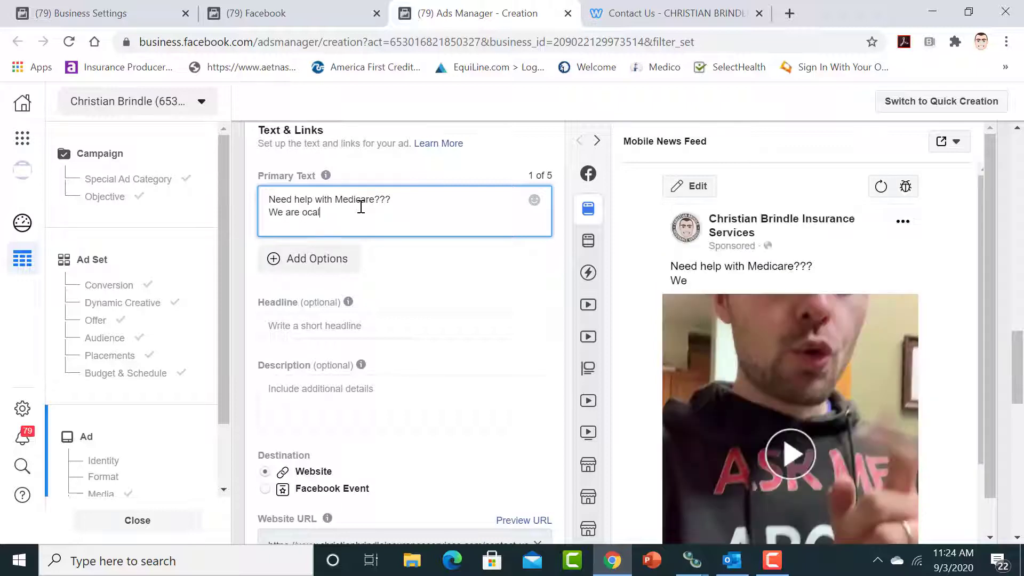
key(BackSpace)
key(BackSpace)
key(BackSpace)
key(BackSpace)
text(local and can hep)
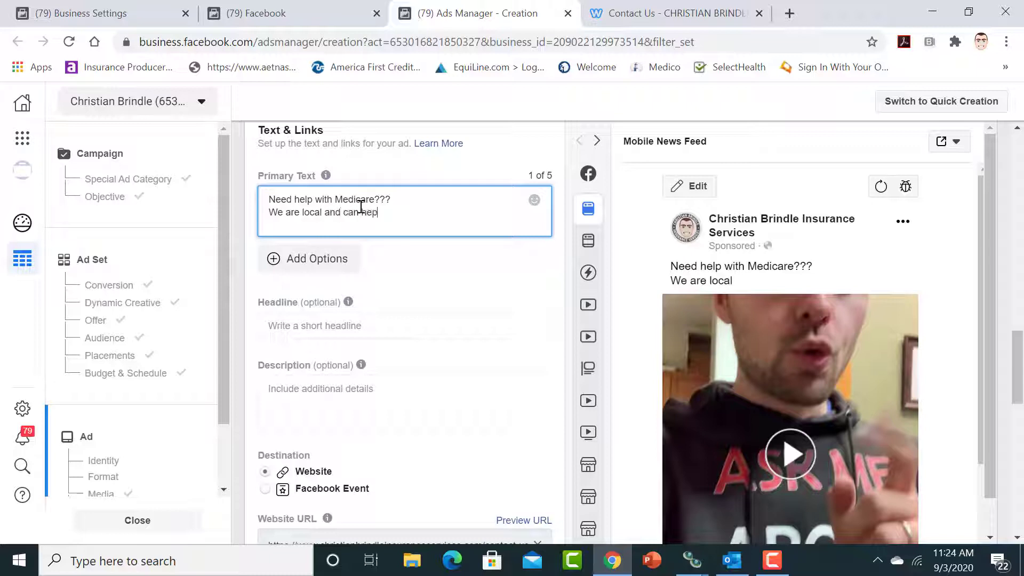
text( you!)
Set the ad's headline to "Don't Wait To Know Your Options!"
click(308, 319)
text(Don't)
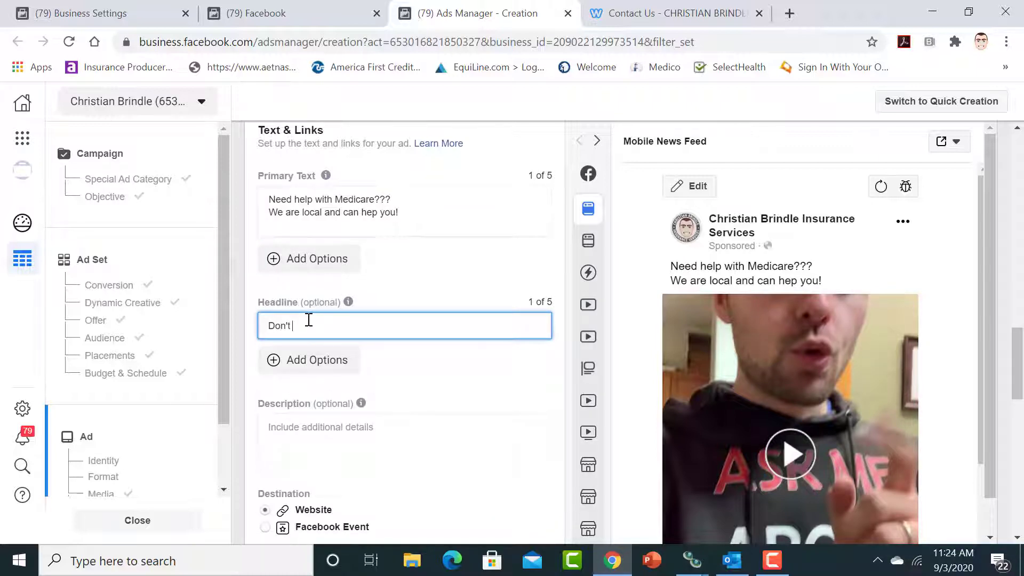
text( Wait To Know Your Options!)
Review the ad's mobile news feed preview, text and links, call to action, conversion tracking and identity settings
drag(990, 322, 997, 385)
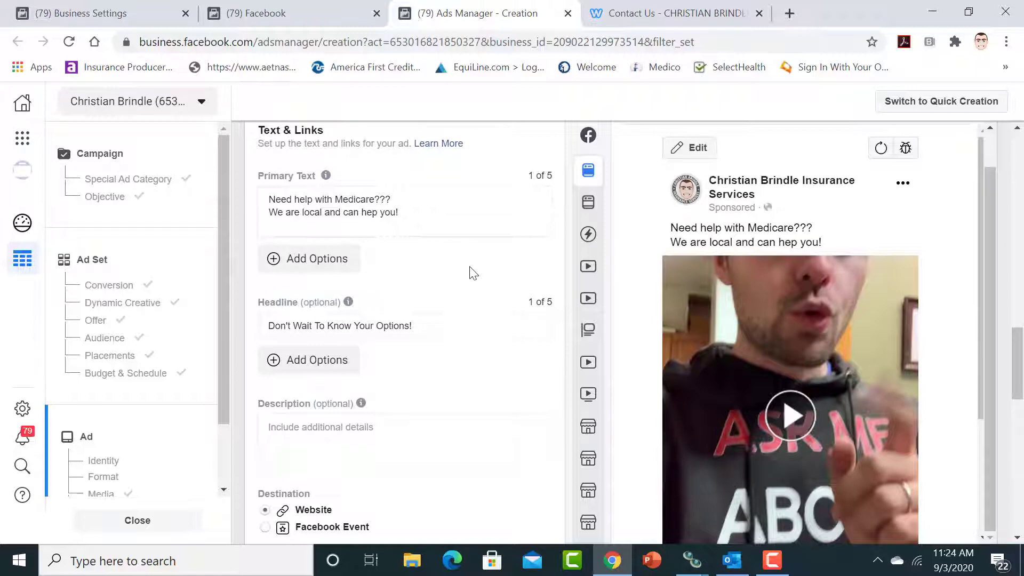
drag(1020, 373, 1021, 413)
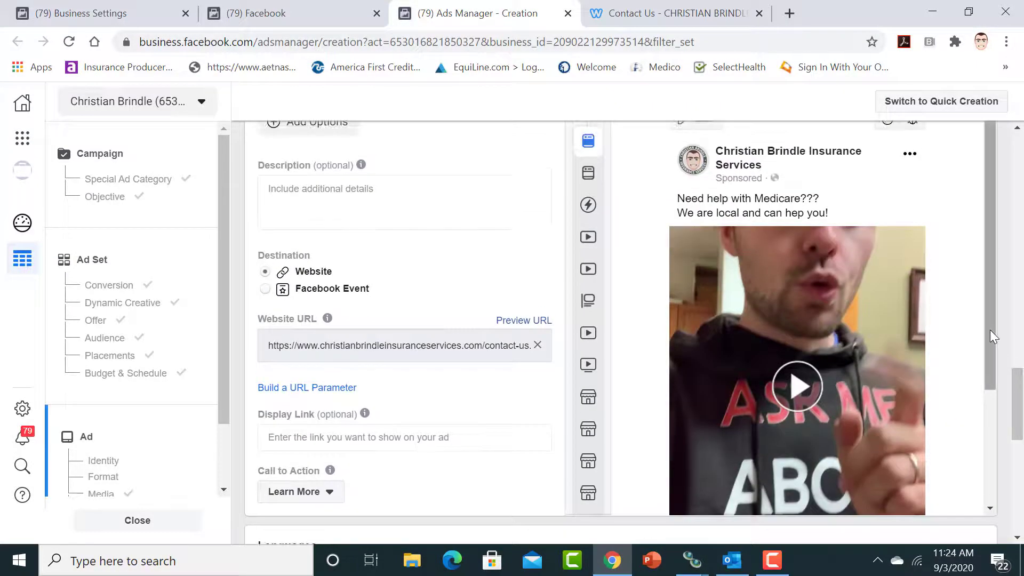
drag(990, 330, 1022, 349)
scroll(1022, 349, down, 4)
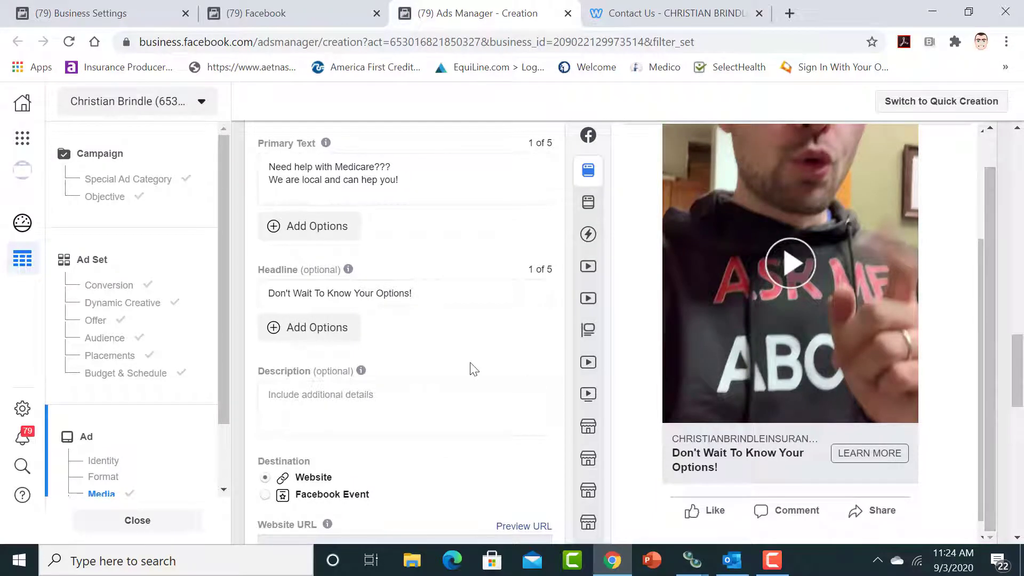
scroll(1020, 406, down, 3)
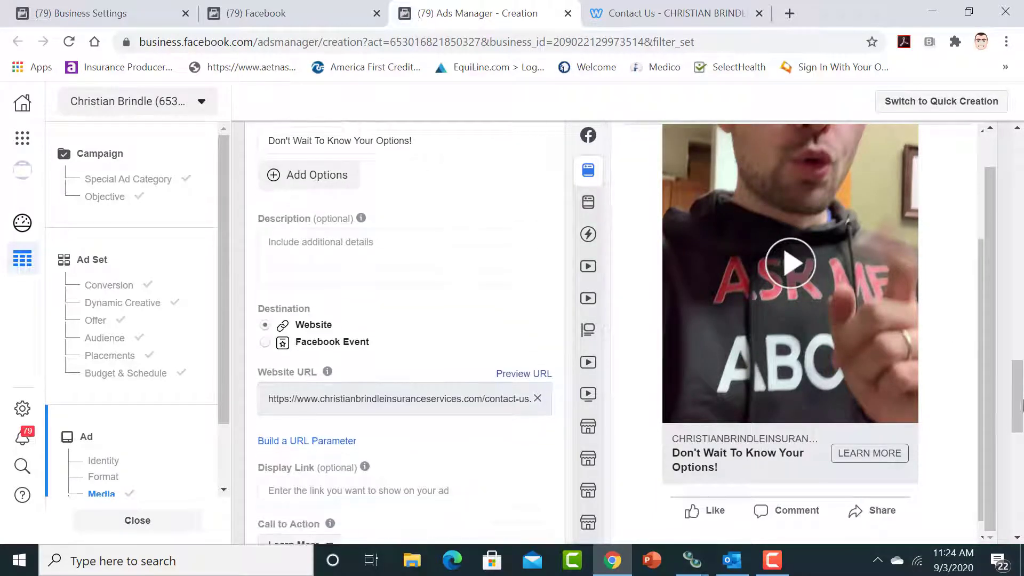
drag(1022, 405, 1023, 371)
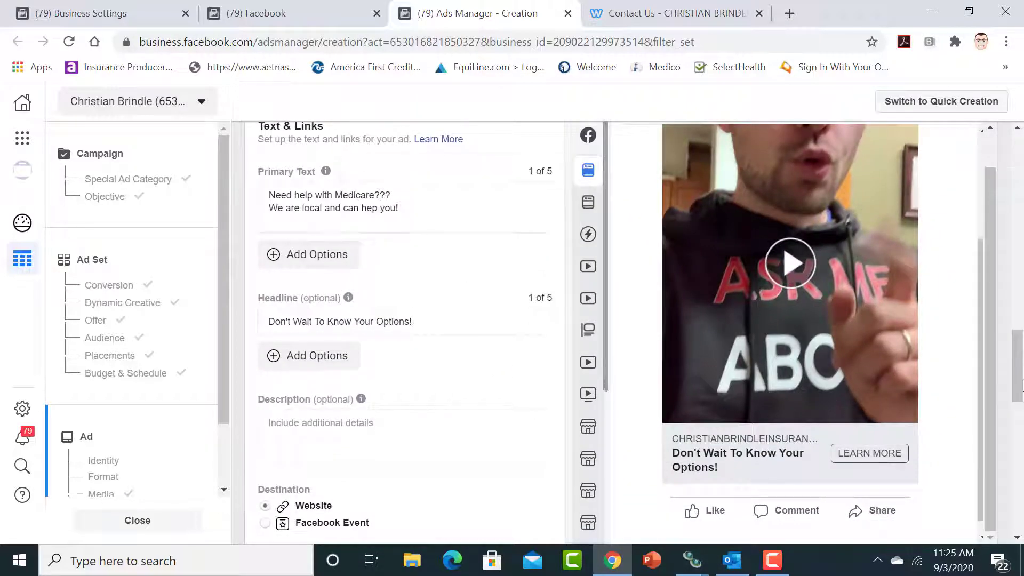
drag(1022, 386, 1023, 495)
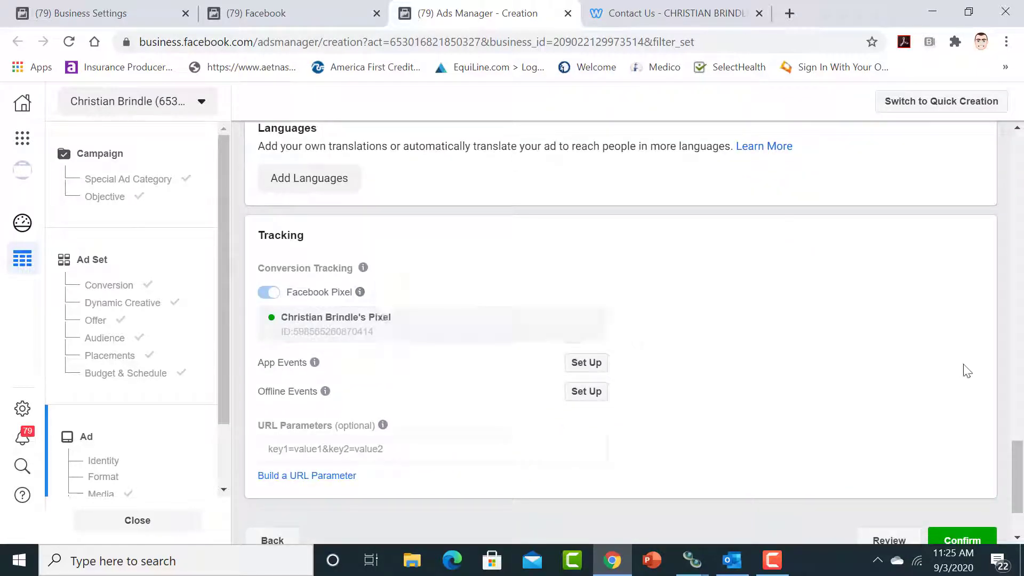
drag(1023, 470, 1022, 154)
click(935, 375)
click(891, 153)
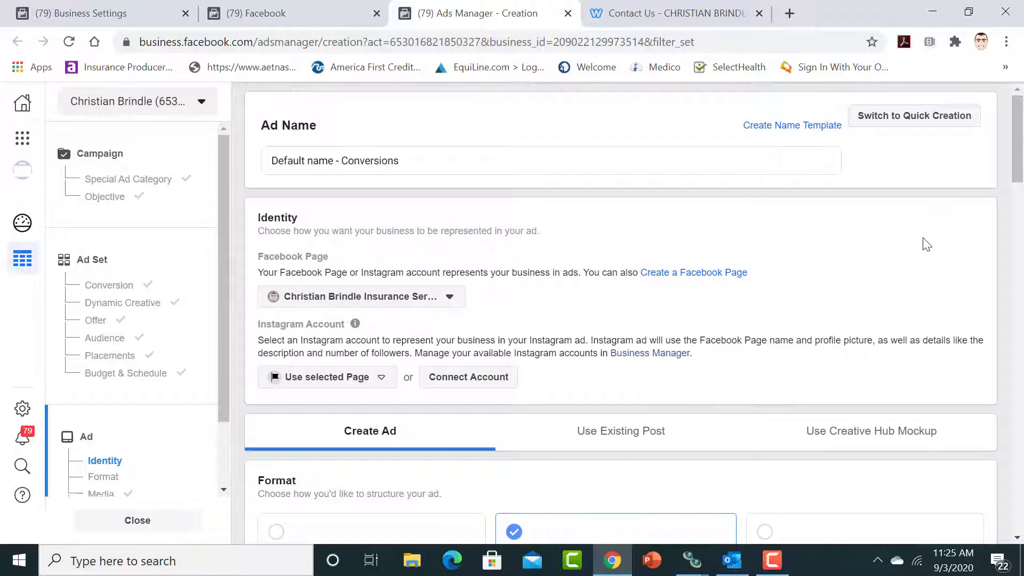